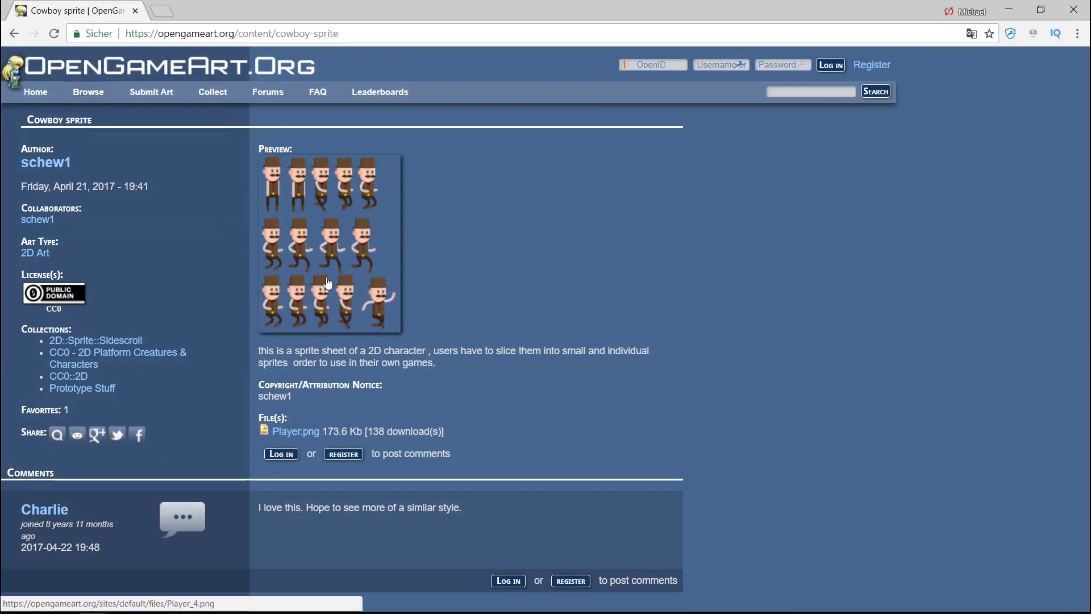
- Download the cowboy sprite sheet Player.png and show it via 'In Ordner anzeigen'
{"action": "left_click", "coordinate": [295, 432]}
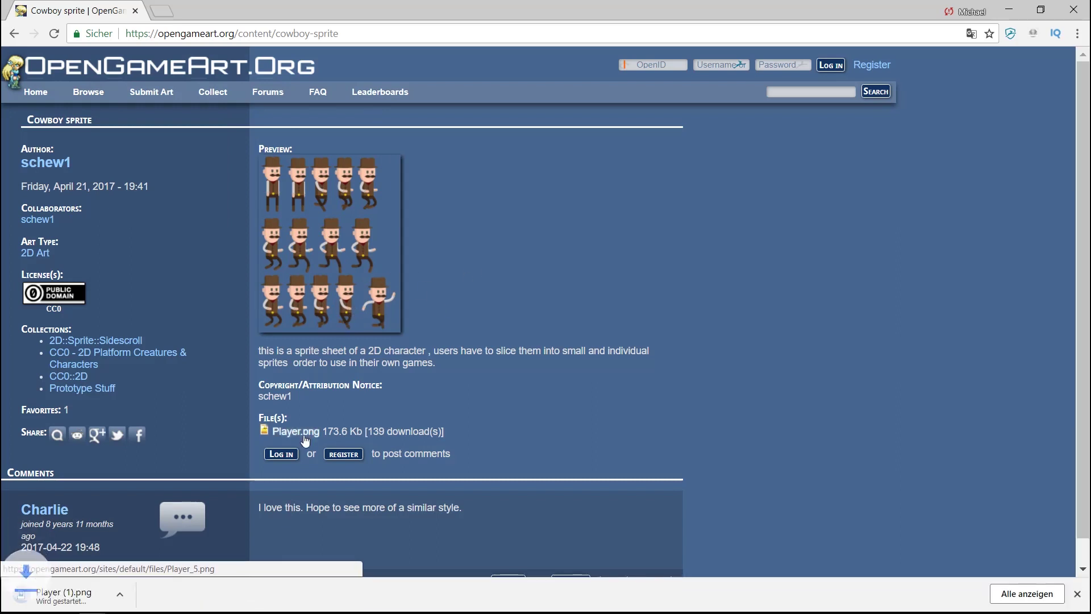
{"action": "left_click", "coordinate": [147, 594]}
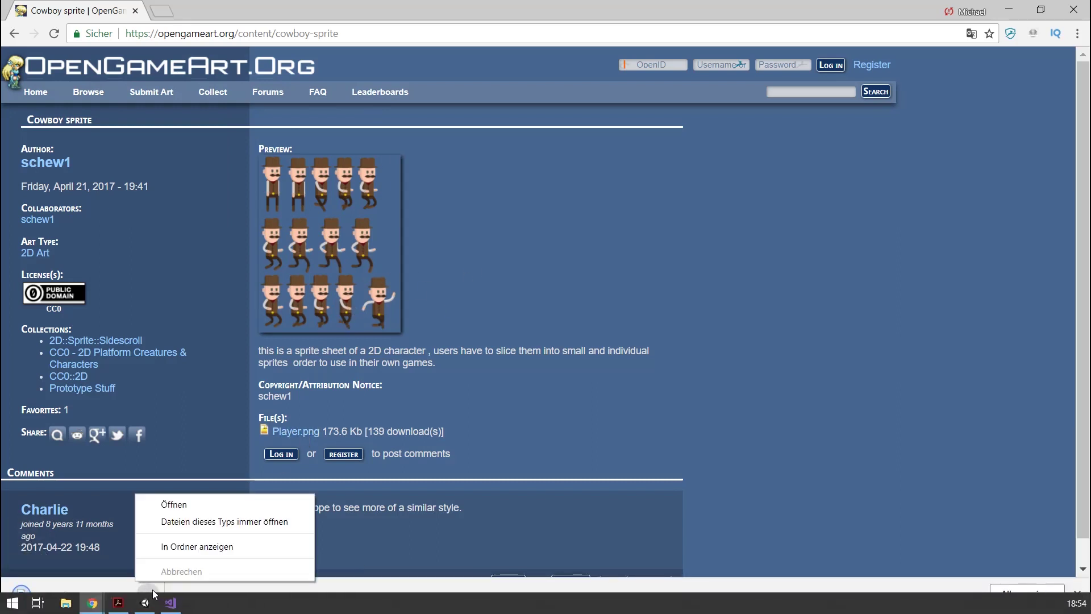
{"action": "left_click", "coordinate": [188, 547]}
- Import Player.png into Assets and set its Texture Type to Sprite (2D and UI), then apply
{"action": "left_click_drag", "start_coordinate": [170, 596], "coordinate": [79, 441]}
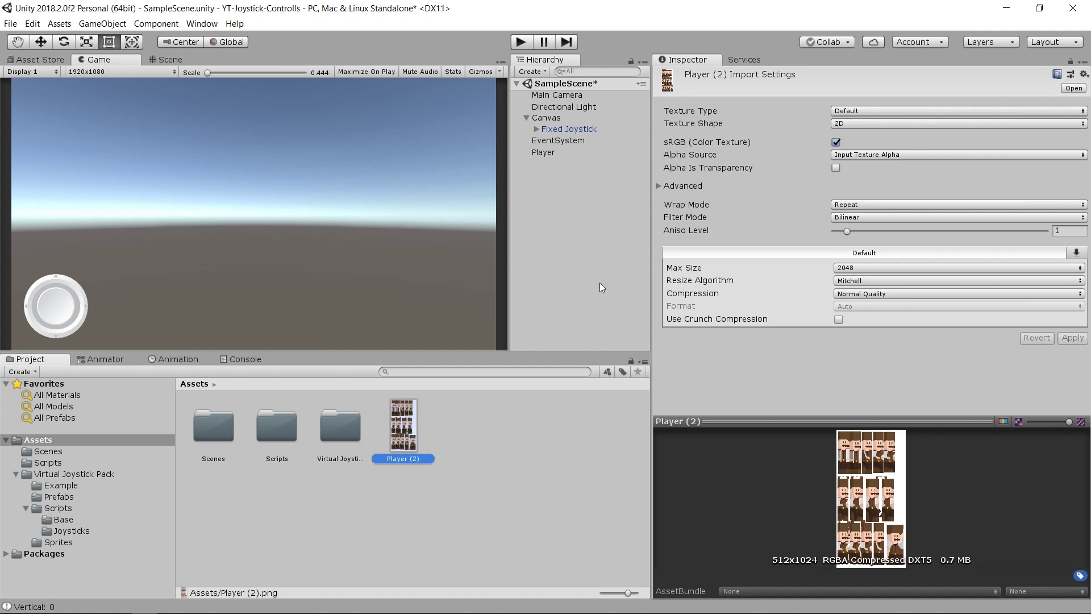
{"action": "left_click", "coordinate": [864, 110]}
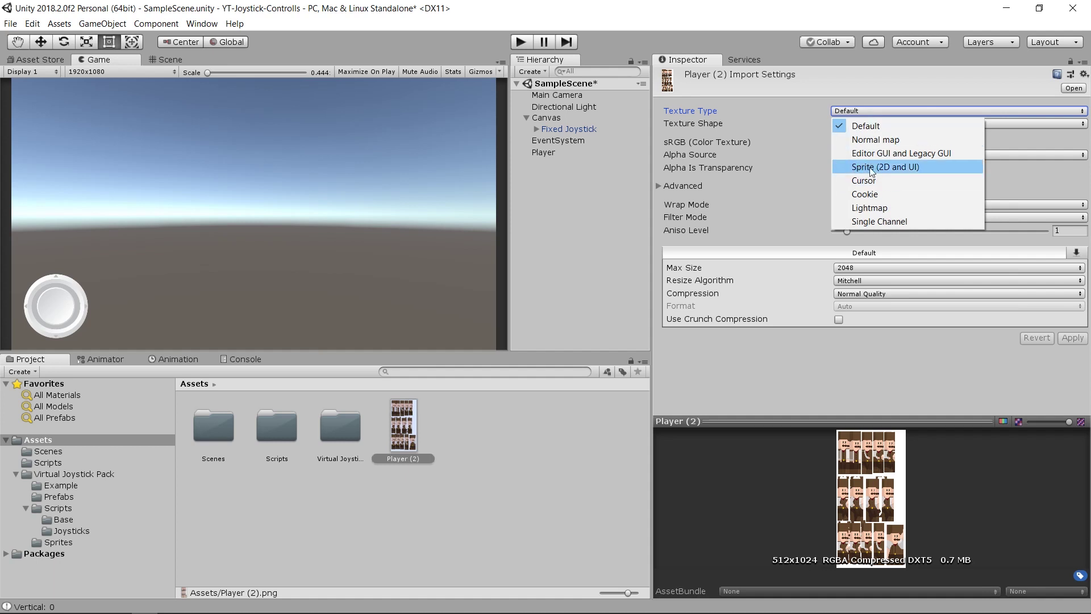
{"action": "left_click", "coordinate": [905, 169]}
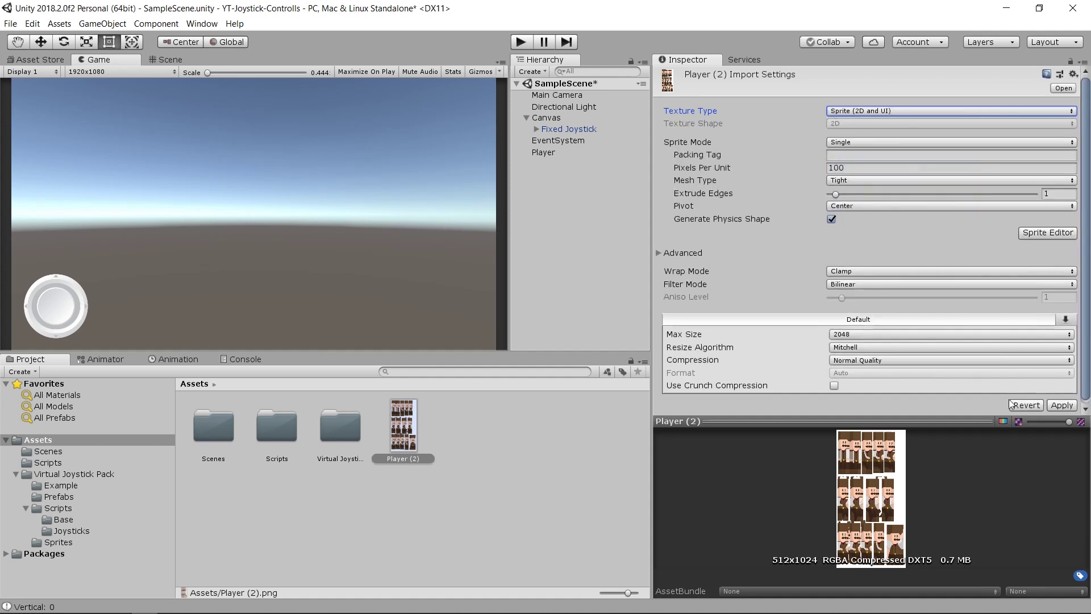
{"action": "left_click", "coordinate": [1061, 404]}
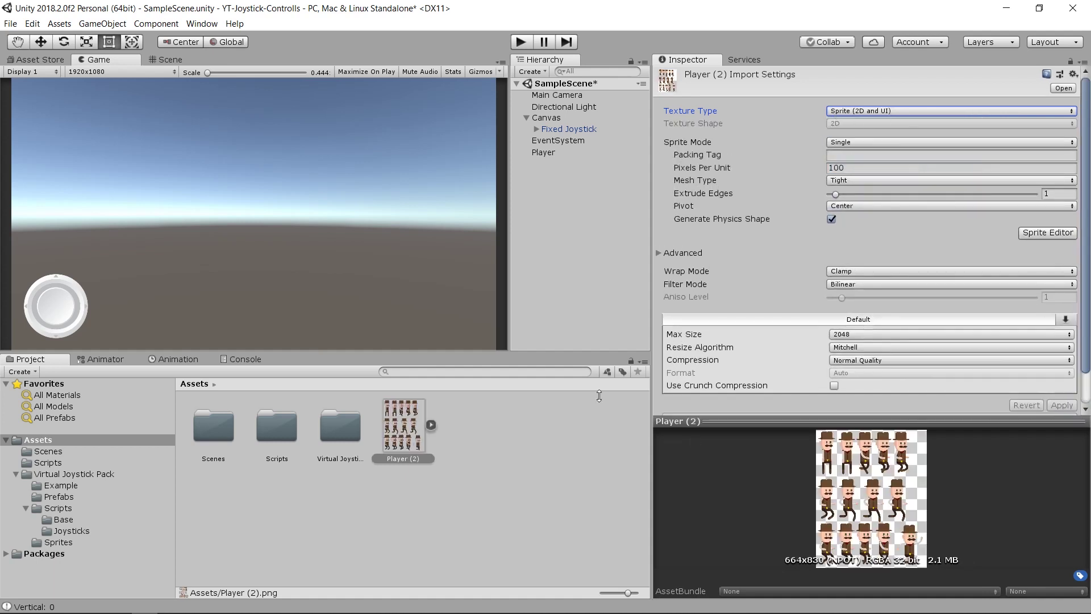
{"action": "left_click_drag", "start_coordinate": [857, 417], "coordinate": [858, 336]}
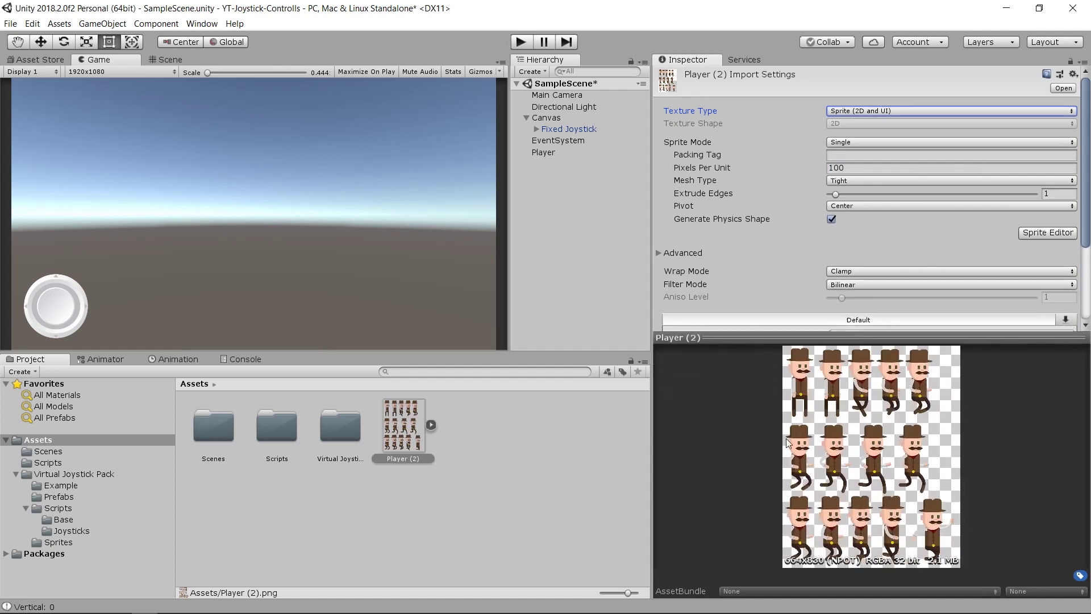
{"action": "left_click_drag", "start_coordinate": [830, 339], "coordinate": [830, 384]}
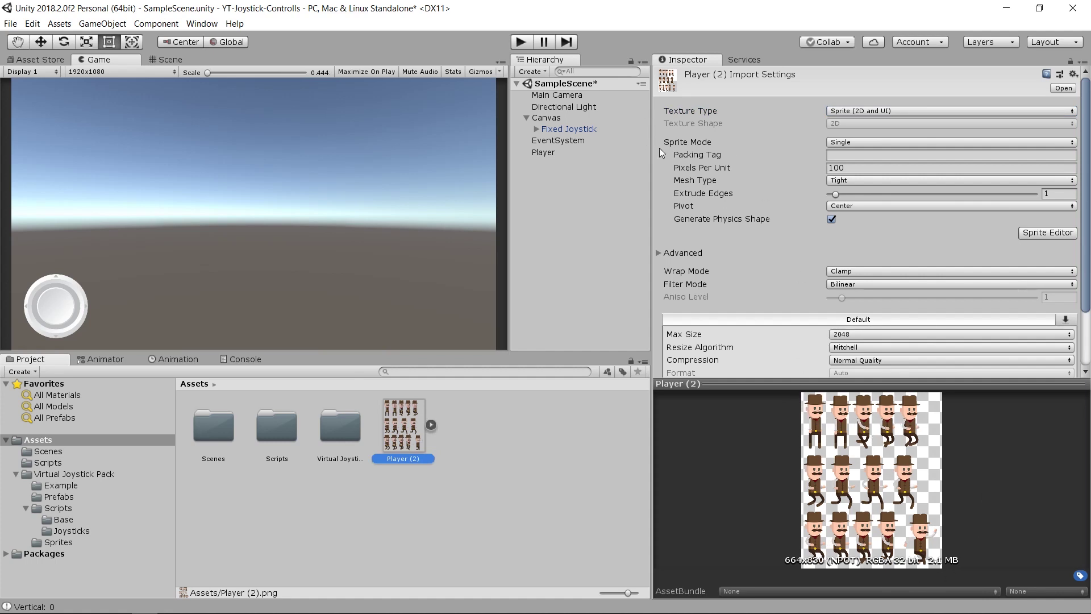
- Set the Sprite Mode to Multiple and open the sheet in the Sprite Editor
{"action": "left_click", "coordinate": [846, 143]}
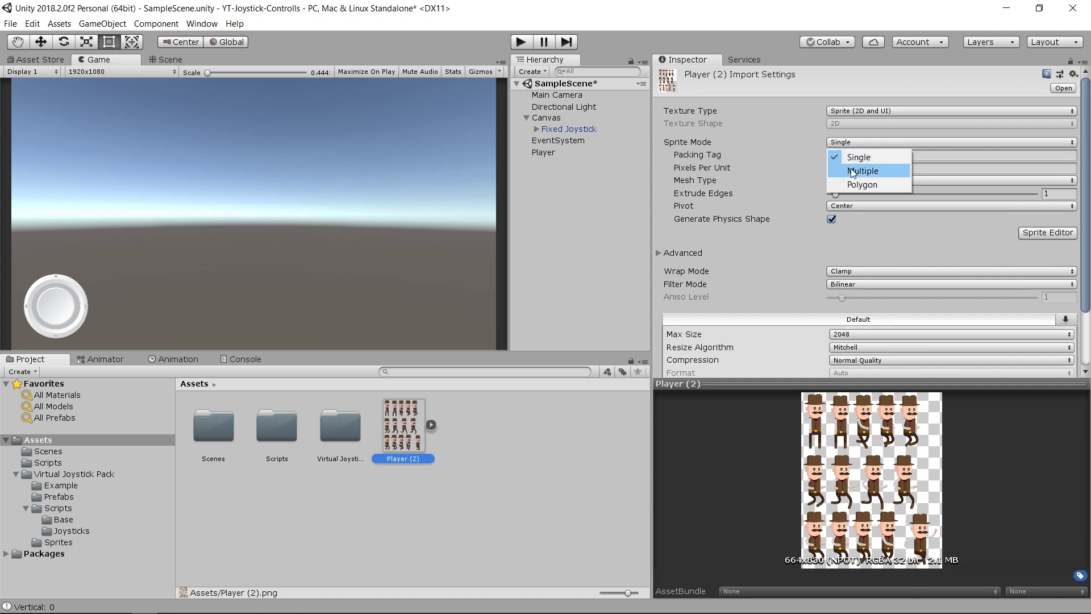
{"action": "left_click", "coordinate": [853, 168]}
{"action": "scroll", "coordinate": [774, 200], "scroll_direction": "down", "scroll_amount": 3}
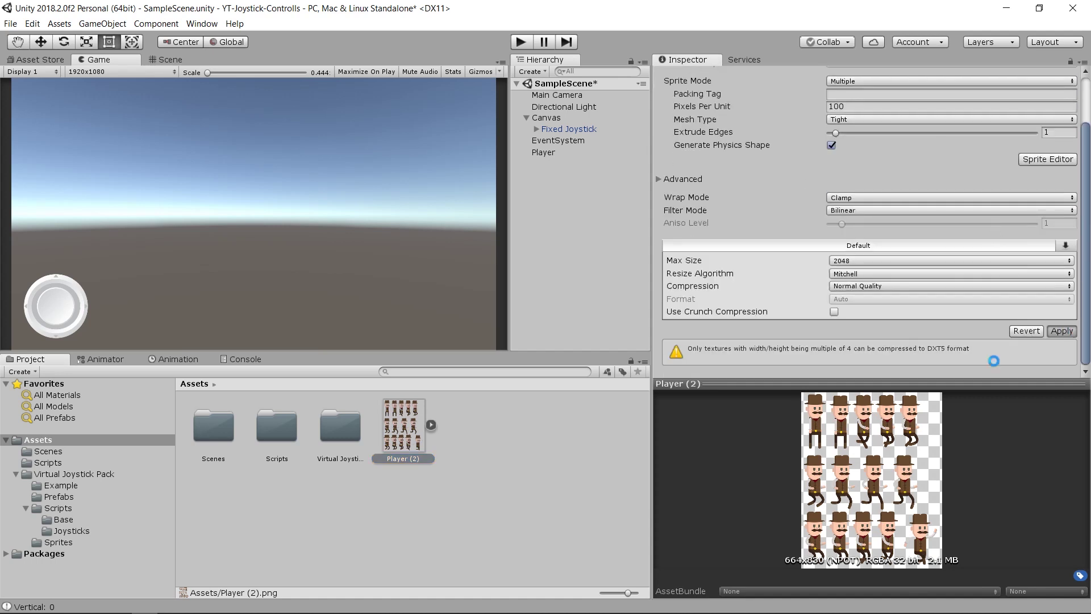
{"action": "scroll", "coordinate": [764, 267], "scroll_direction": "up", "scroll_amount": 3}
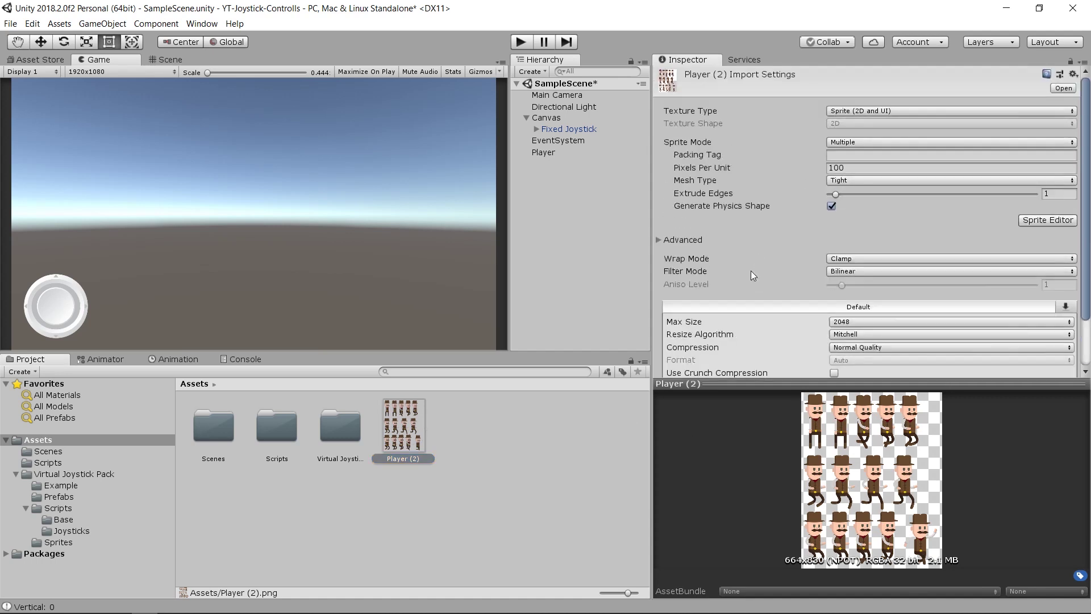
{"action": "left_click", "coordinate": [1036, 228]}
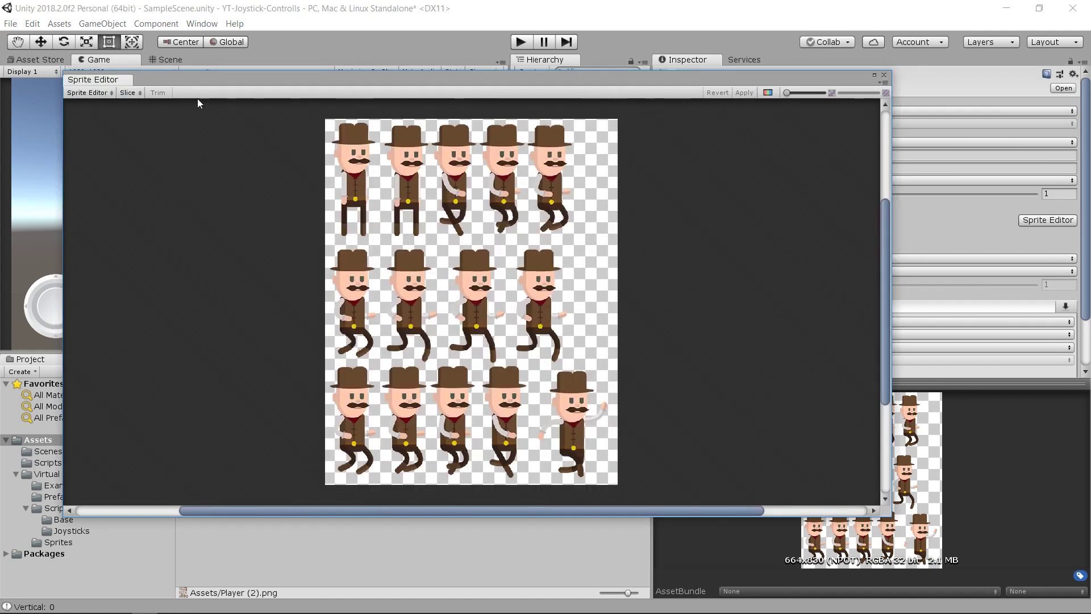
- Slice the Player (2) sheet automatically into separate sprites
{"action": "left_click", "coordinate": [88, 92]}
{"action": "left_click", "coordinate": [97, 107]}
{"action": "left_click", "coordinate": [129, 92]}
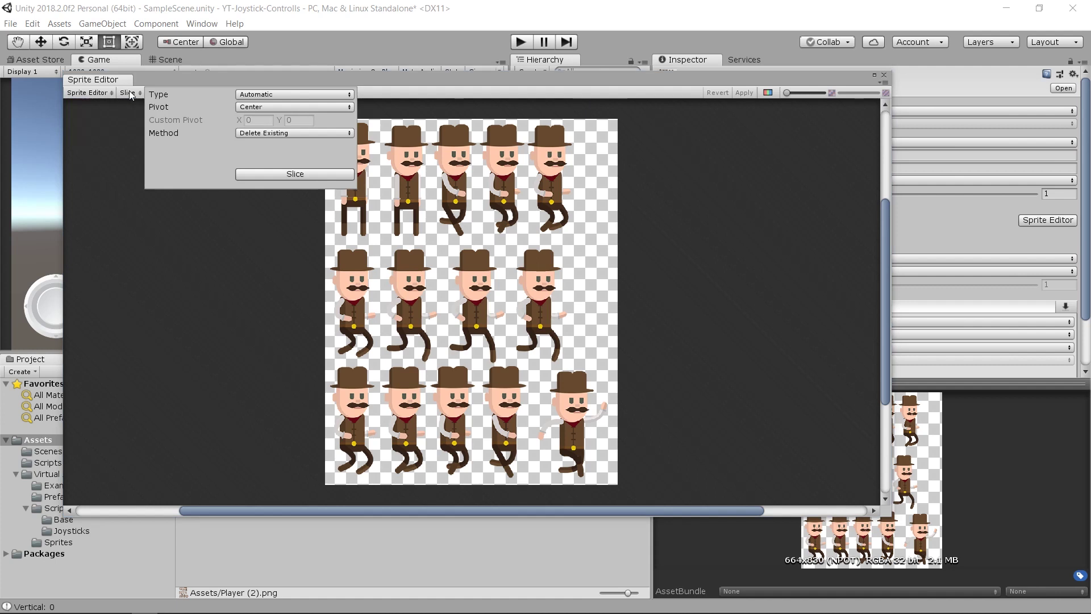
{"action": "left_click", "coordinate": [299, 175]}
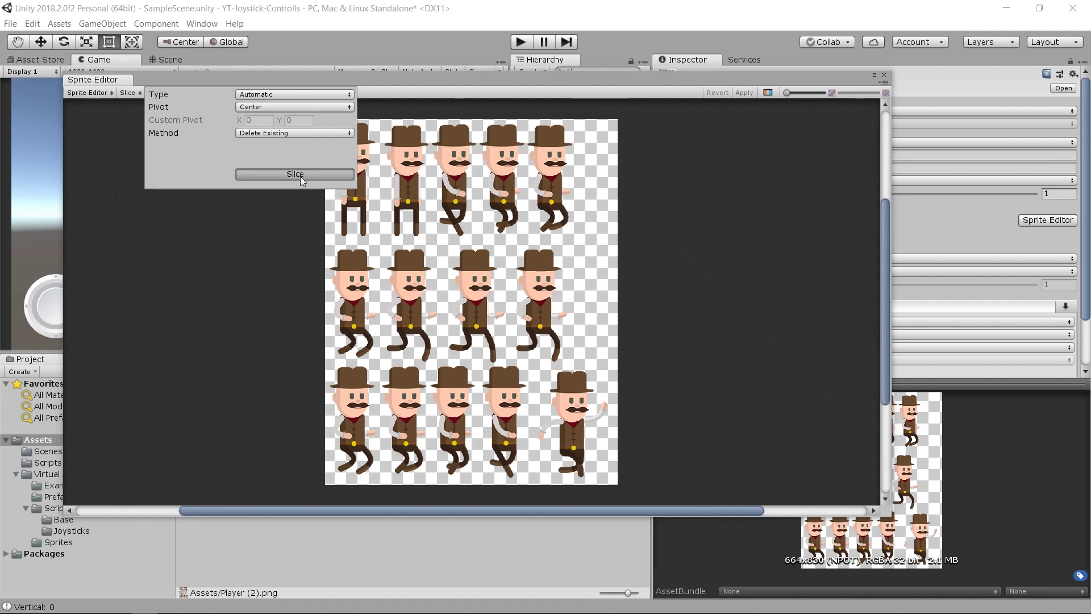
- Check the bounds of each sliced cowboy sprite across the three rows
{"action": "left_click", "coordinate": [420, 176]}
{"action": "left_click", "coordinate": [455, 176]}
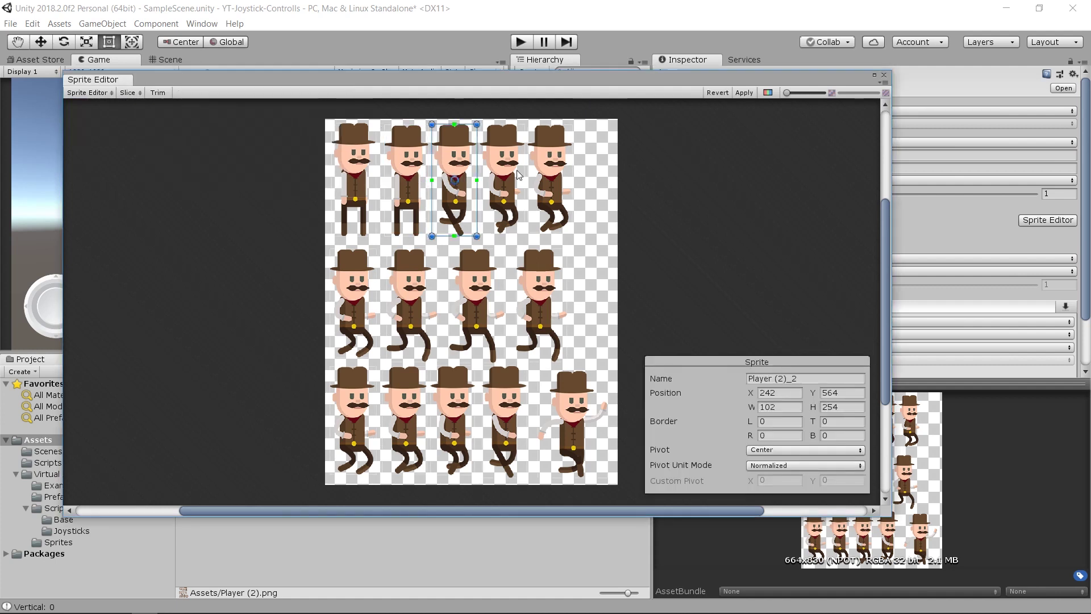
{"action": "left_click", "coordinate": [523, 170]}
{"action": "left_click", "coordinate": [546, 170]}
{"action": "left_click", "coordinate": [543, 278]}
{"action": "left_click", "coordinate": [477, 294]}
{"action": "left_click", "coordinate": [427, 292]}
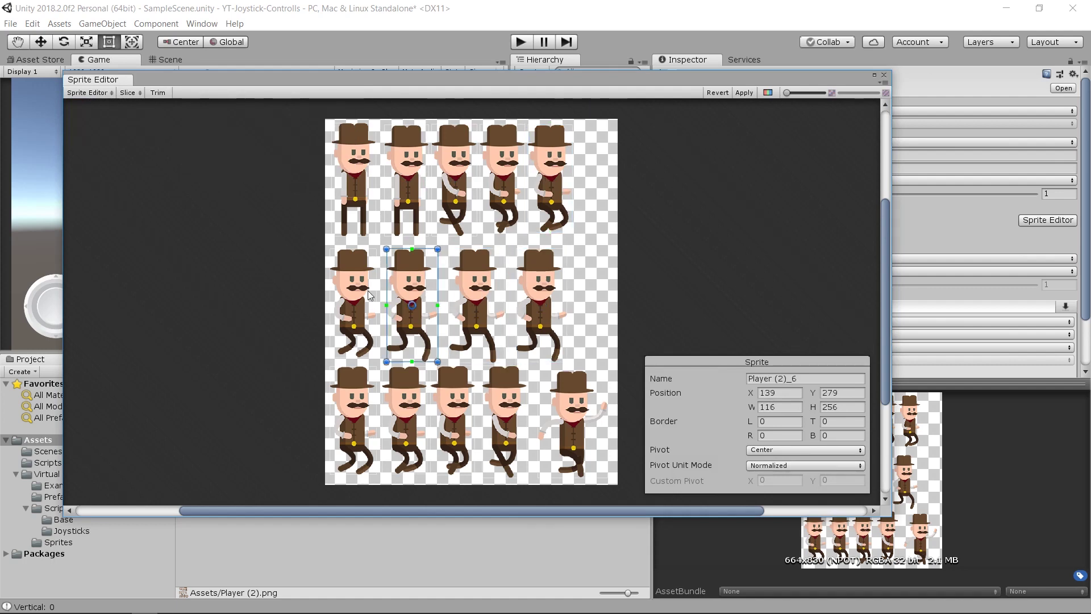
{"action": "left_click", "coordinate": [367, 291]}
{"action": "left_click", "coordinate": [368, 390]}
{"action": "left_click", "coordinate": [404, 396]}
{"action": "left_click", "coordinate": [450, 400]}
{"action": "left_click", "coordinate": [502, 396]}
{"action": "left_click", "coordinate": [569, 398]}
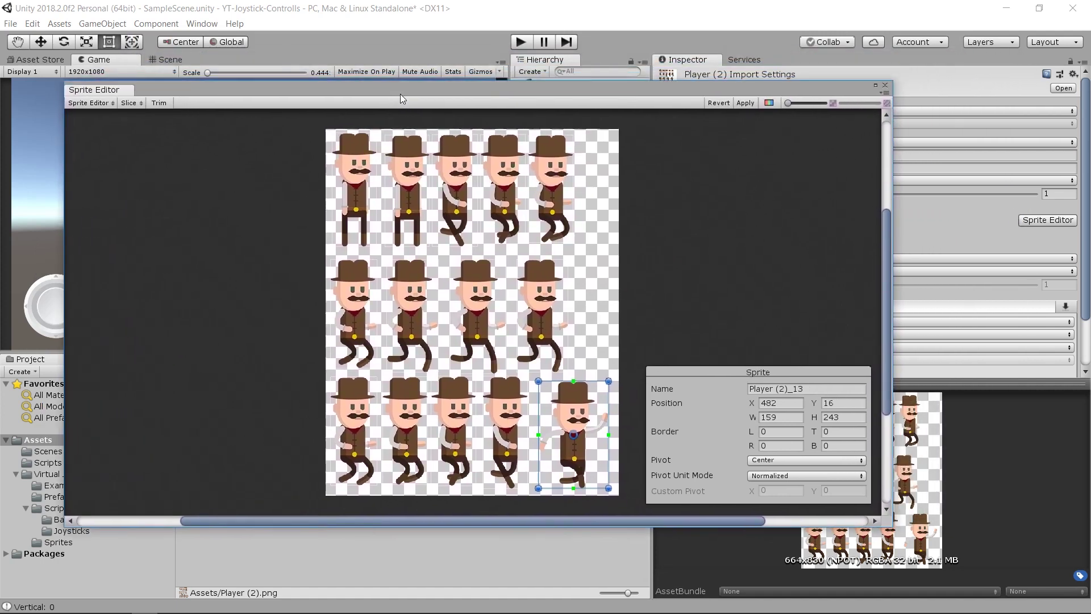
- Apply the slicing and close the Sprite Editor
{"action": "left_click_drag", "start_coordinate": [461, 66], "coordinate": [399, 95]}
{"action": "left_click", "coordinate": [741, 106]}
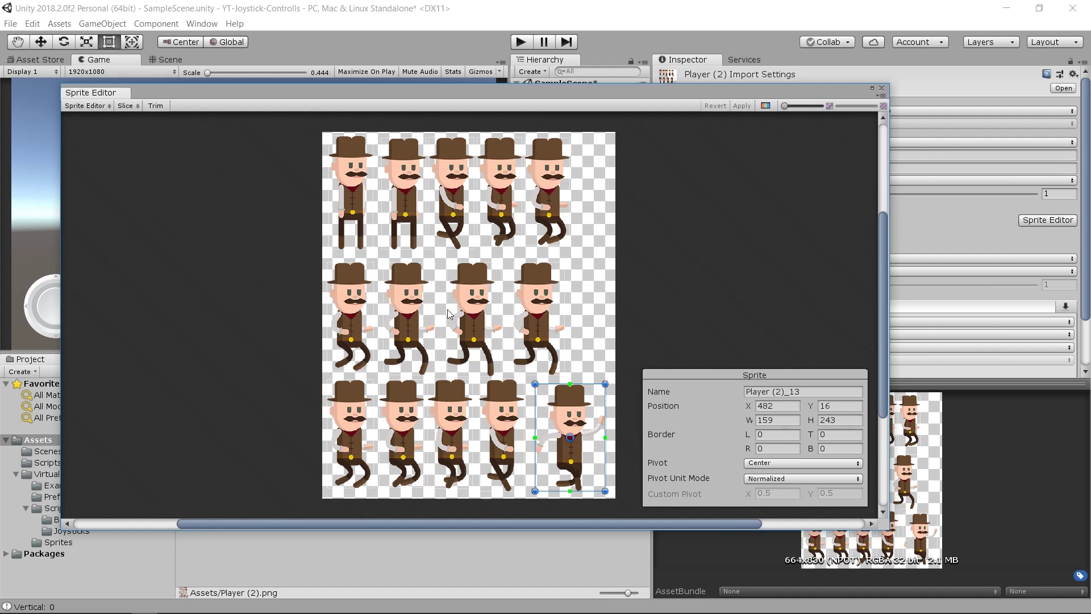
{"action": "left_click", "coordinate": [882, 90]}
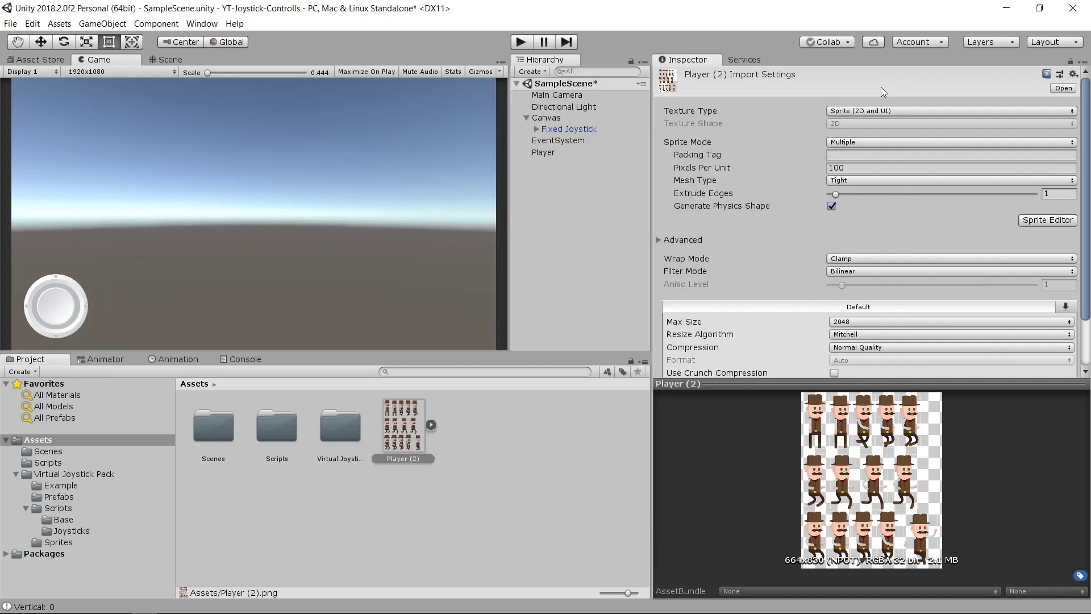
- Place the first sliced cowboy sprite, Player (2)_0, into the scene
{"action": "left_click", "coordinate": [430, 425]}
{"action": "scroll", "coordinate": [571, 416], "scroll_direction": "down", "scroll_amount": 1}
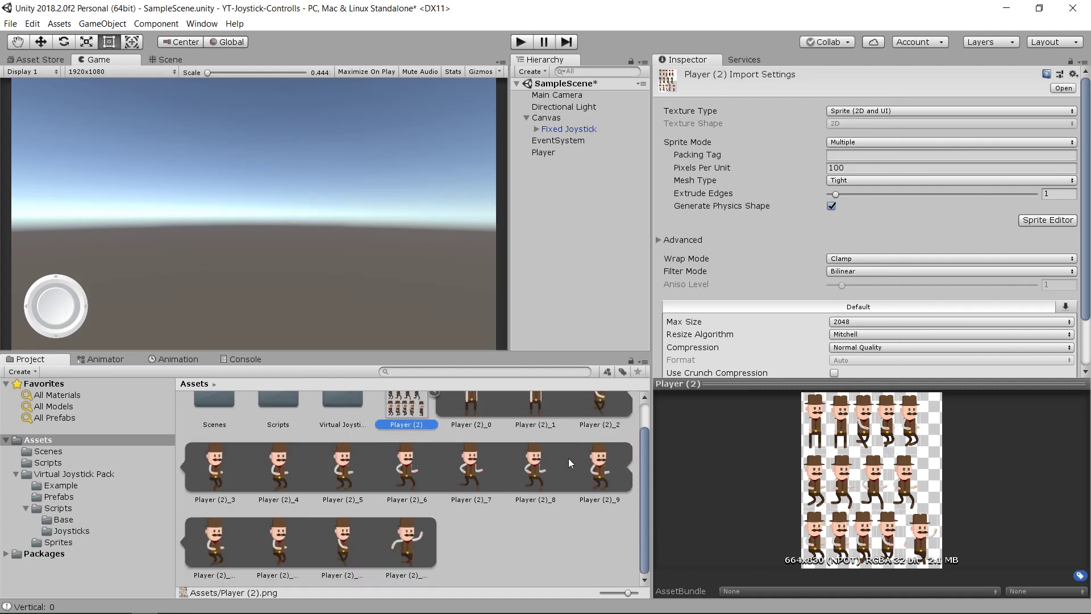
{"action": "scroll", "coordinate": [568, 458], "scroll_direction": "up", "scroll_amount": 1}
{"action": "left_click", "coordinate": [434, 425]}
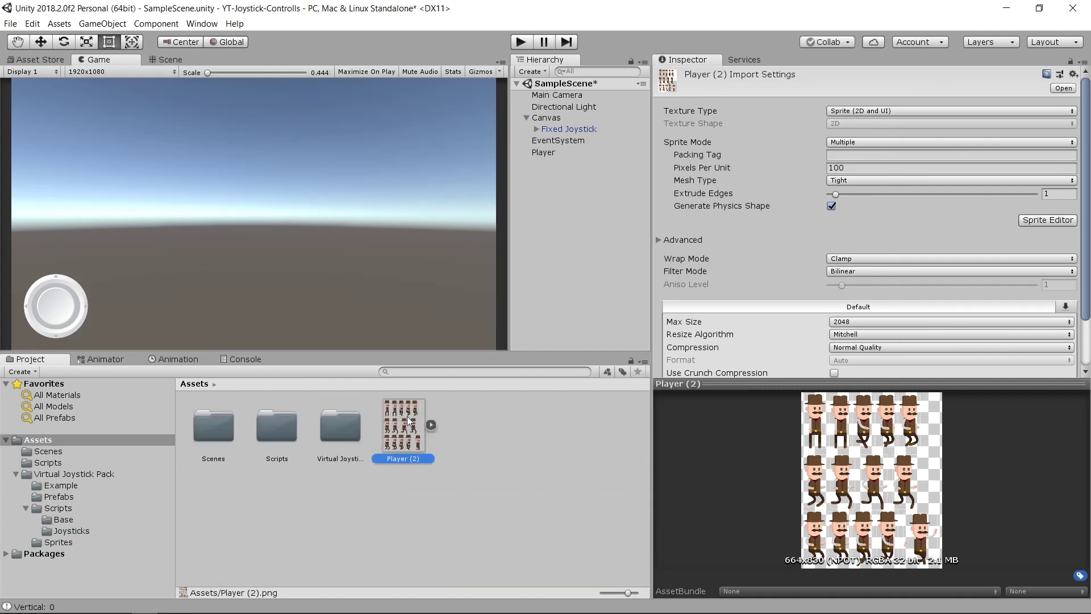
{"action": "key", "text": "ctrl+1"}
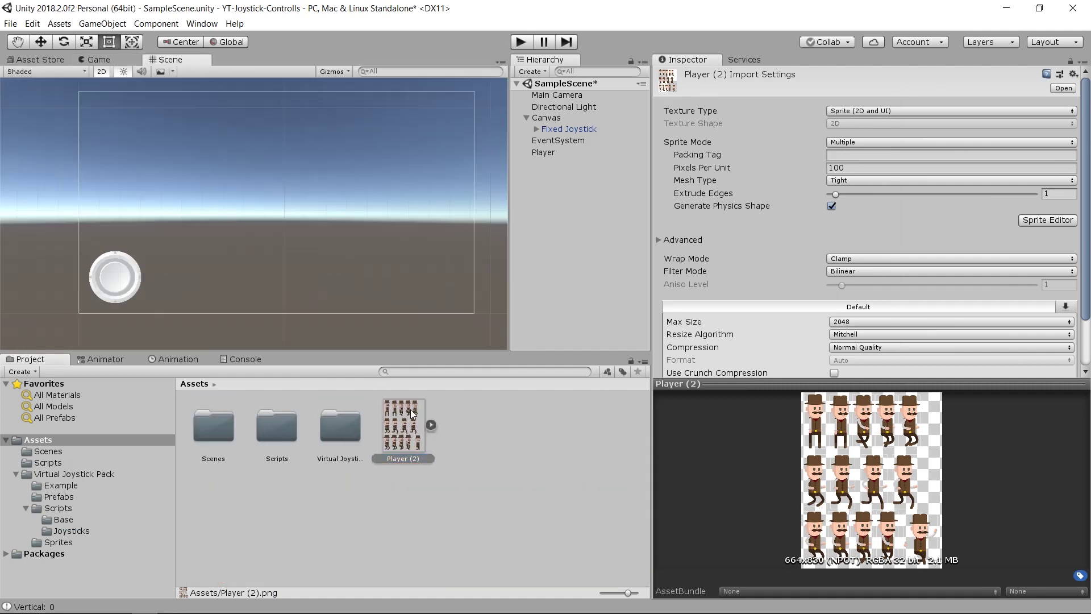
{"action": "left_click_drag", "start_coordinate": [405, 440], "coordinate": [550, 178]}
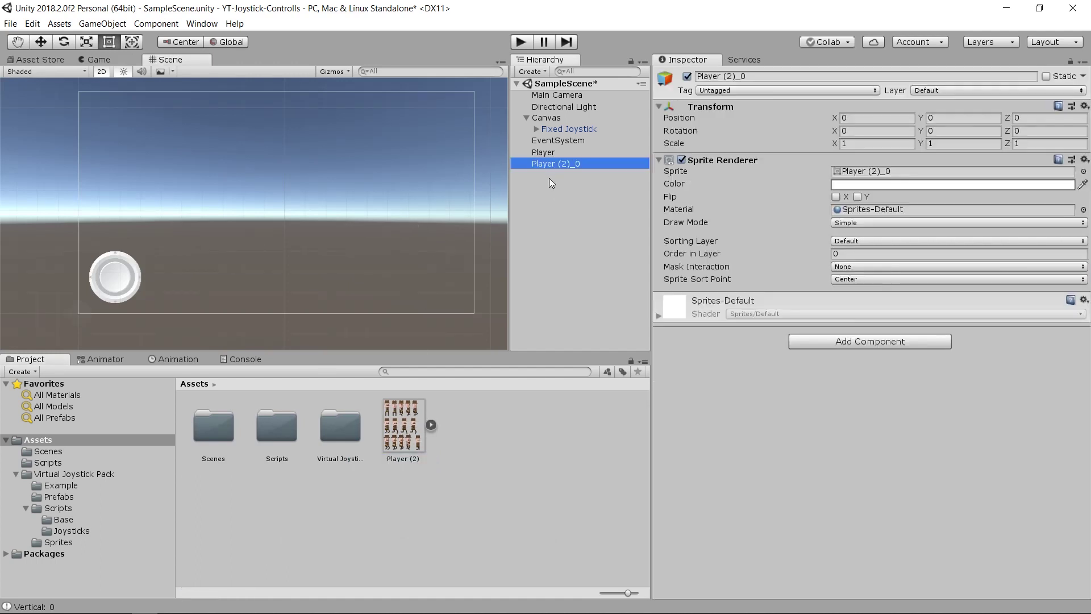
- Frame Player (2)_0 in the Scene view, then preview it in the Game view
{"action": "double_click", "coordinate": [556, 164]}
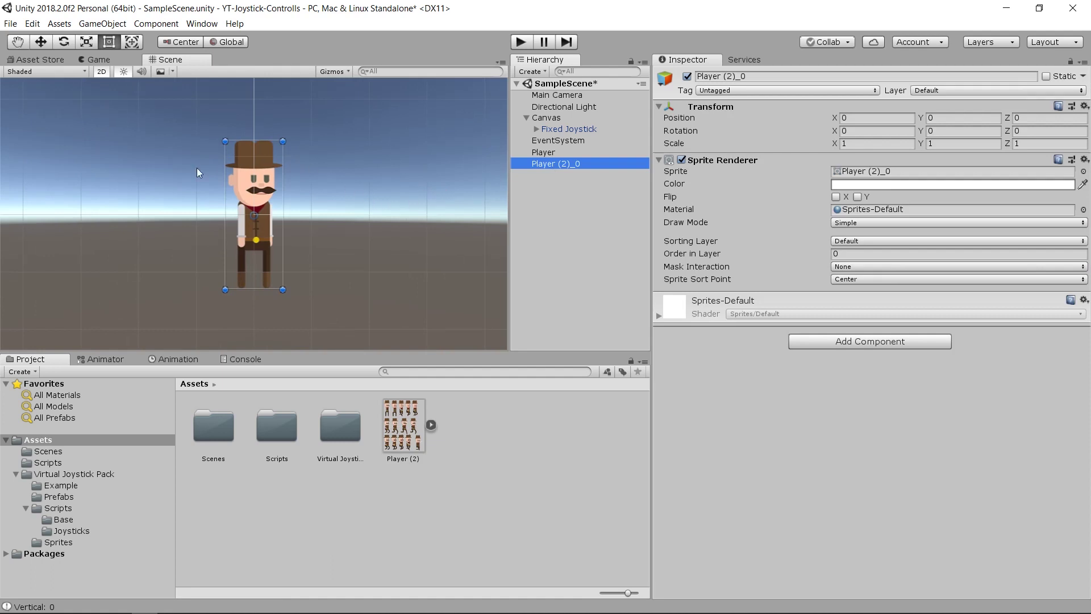
{"action": "scroll", "coordinate": [267, 227], "scroll_direction": "down", "scroll_amount": 3}
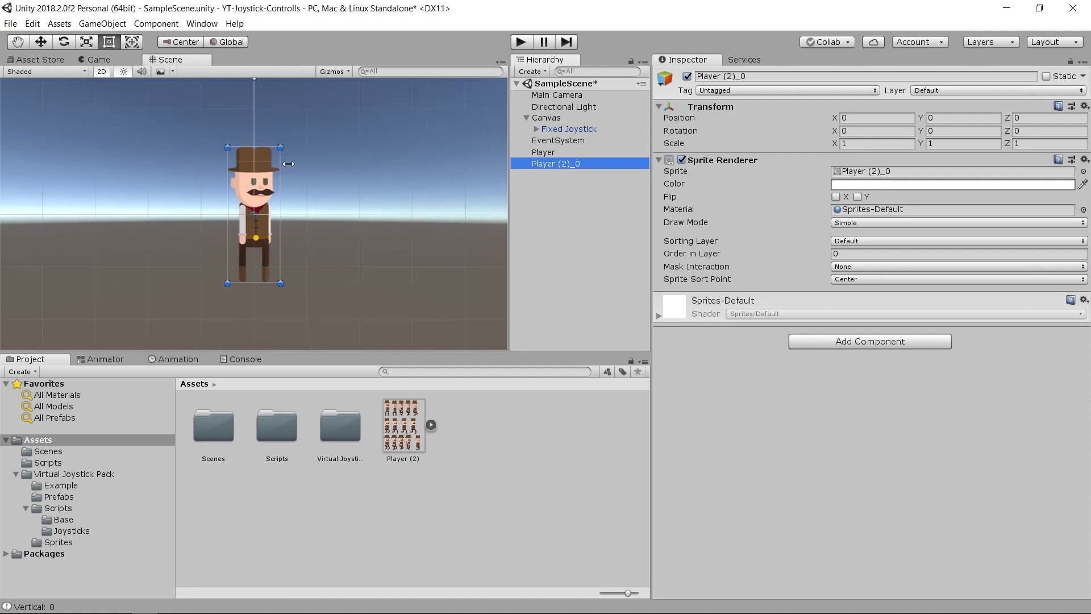
{"action": "scroll", "coordinate": [285, 176], "scroll_direction": "down", "scroll_amount": 7}
{"action": "scroll", "coordinate": [272, 208], "scroll_direction": "up", "scroll_amount": 5}
{"action": "scroll", "coordinate": [279, 222], "scroll_direction": "down", "scroll_amount": 3}
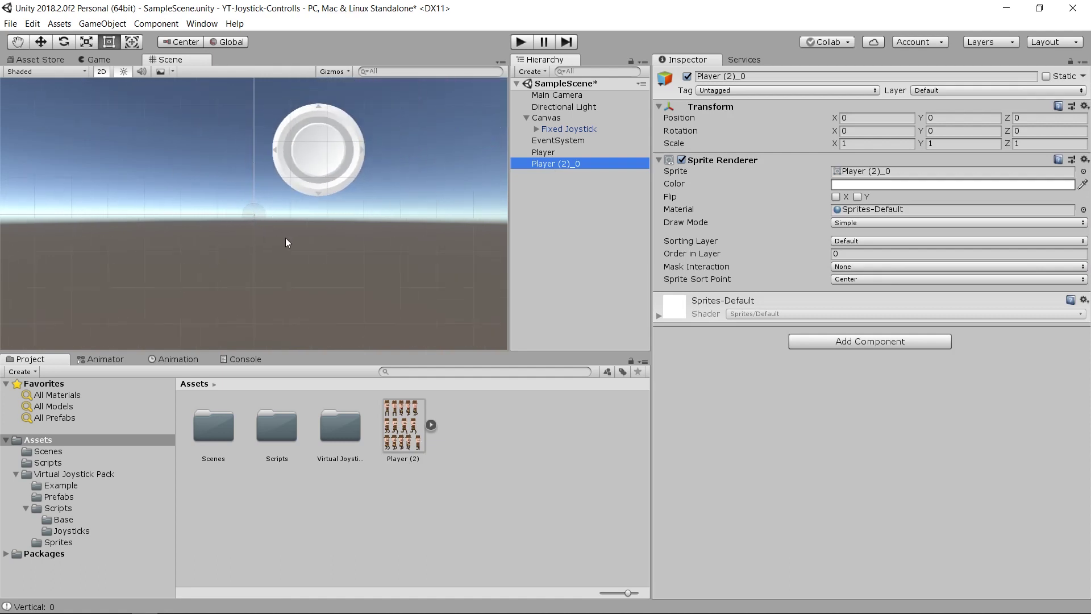
{"action": "scroll", "coordinate": [285, 238], "scroll_direction": "down", "scroll_amount": 2}
{"action": "middle_click_drag", "start_coordinate": [376, 193], "coordinate": [272, 281]}
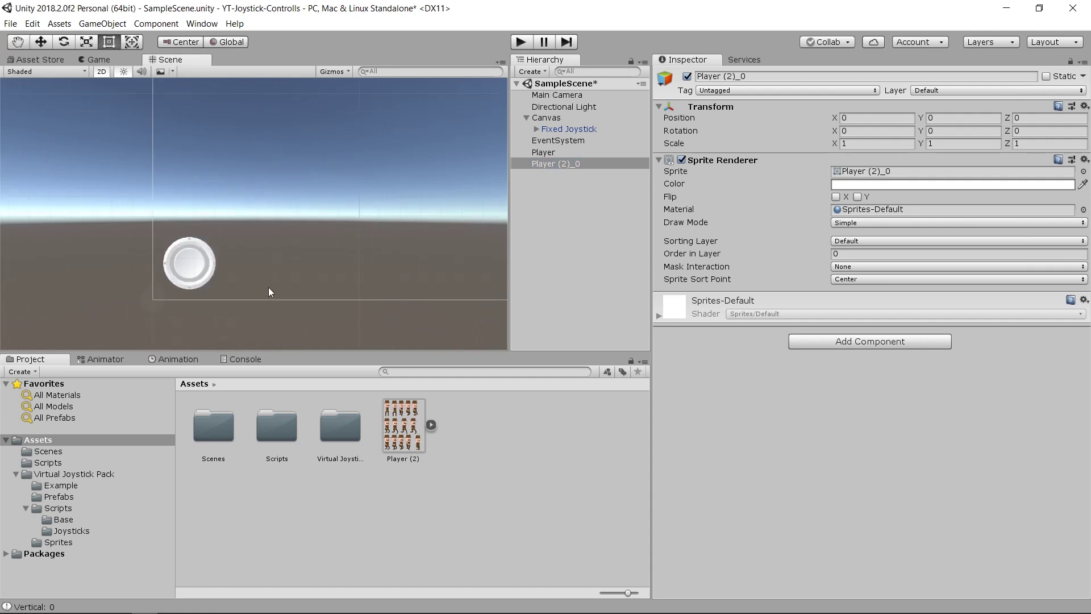
{"action": "double_click", "coordinate": [560, 163]}
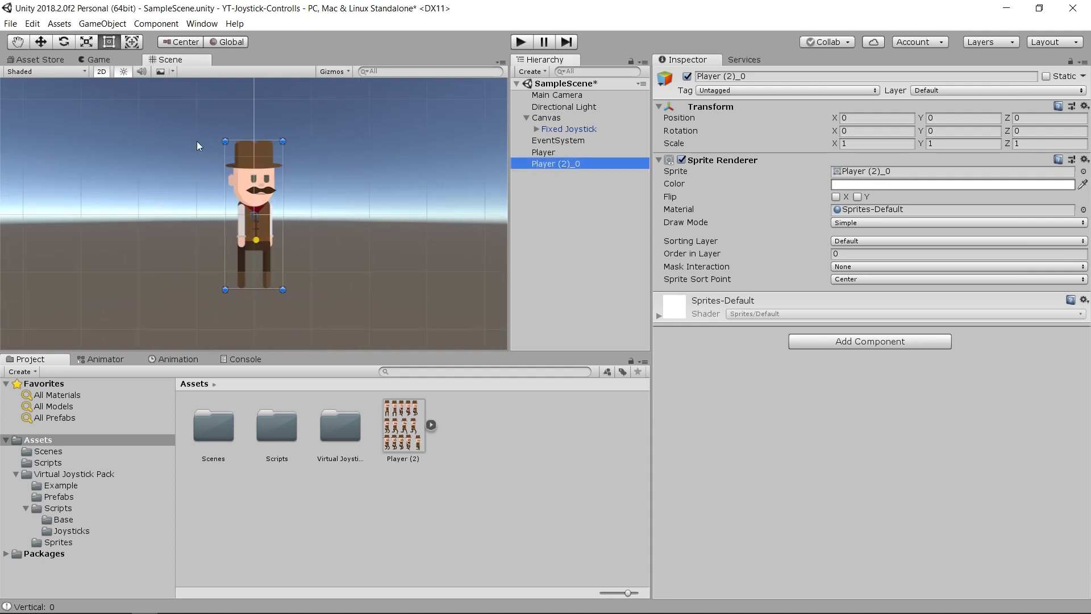
{"action": "left_click", "coordinate": [267, 257]}
{"action": "left_click", "coordinate": [106, 60]}
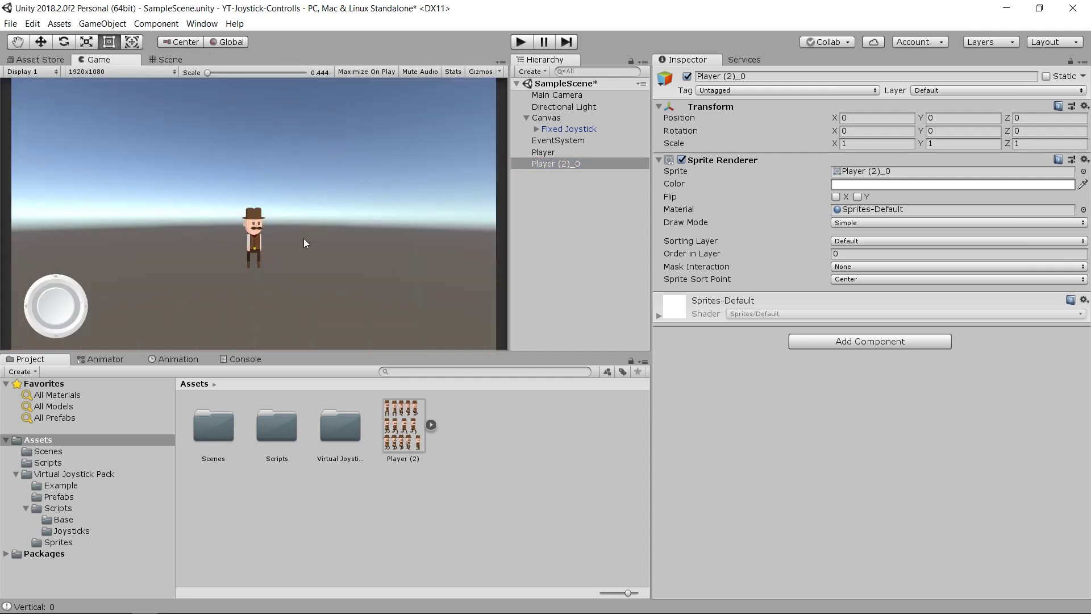
- In the Scene view, inspect Main Camera and Directional Light, then frame the camera and Player (2)_0
{"action": "left_click", "coordinate": [166, 57]}
{"action": "scroll", "coordinate": [341, 147], "scroll_direction": "down", "scroll_amount": 5}
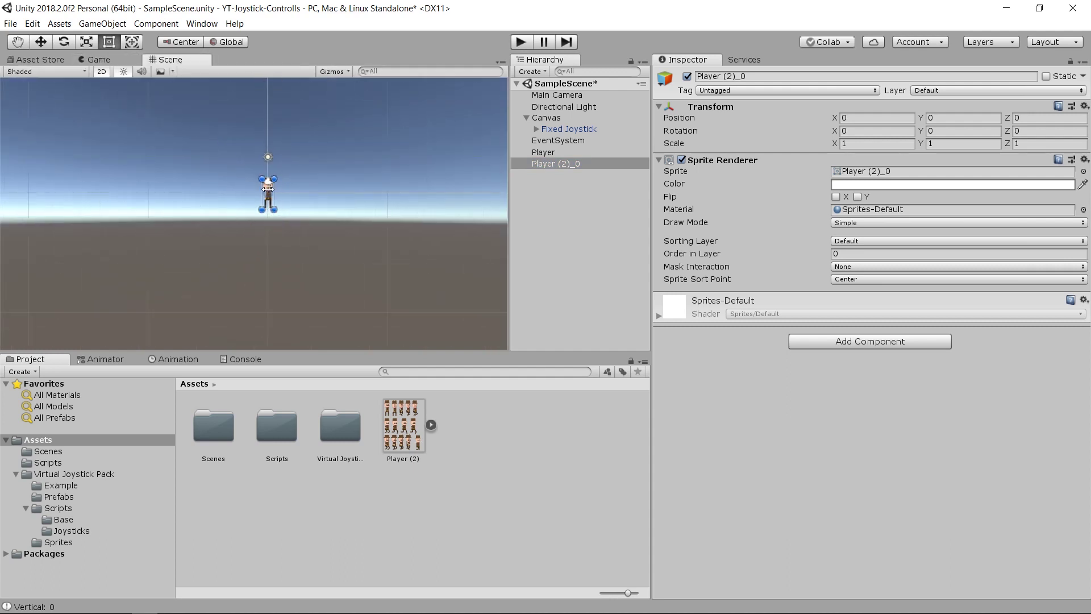
{"action": "scroll", "coordinate": [284, 228], "scroll_direction": "up", "scroll_amount": 10}
{"action": "scroll", "coordinate": [203, 264], "scroll_direction": "down", "scroll_amount": 3}
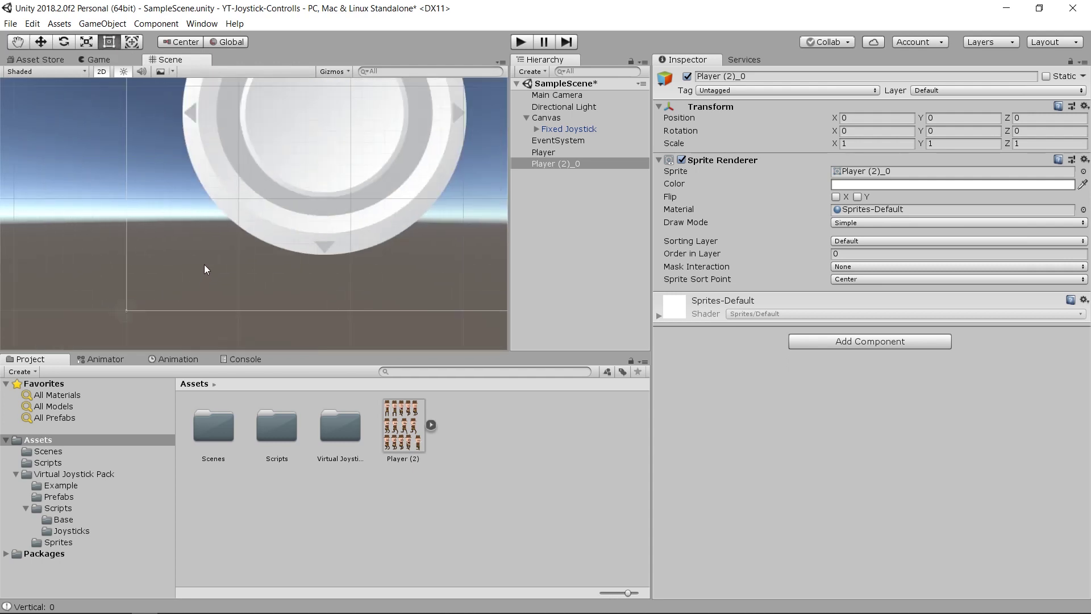
{"action": "scroll", "coordinate": [209, 264], "scroll_direction": "down", "scroll_amount": 3}
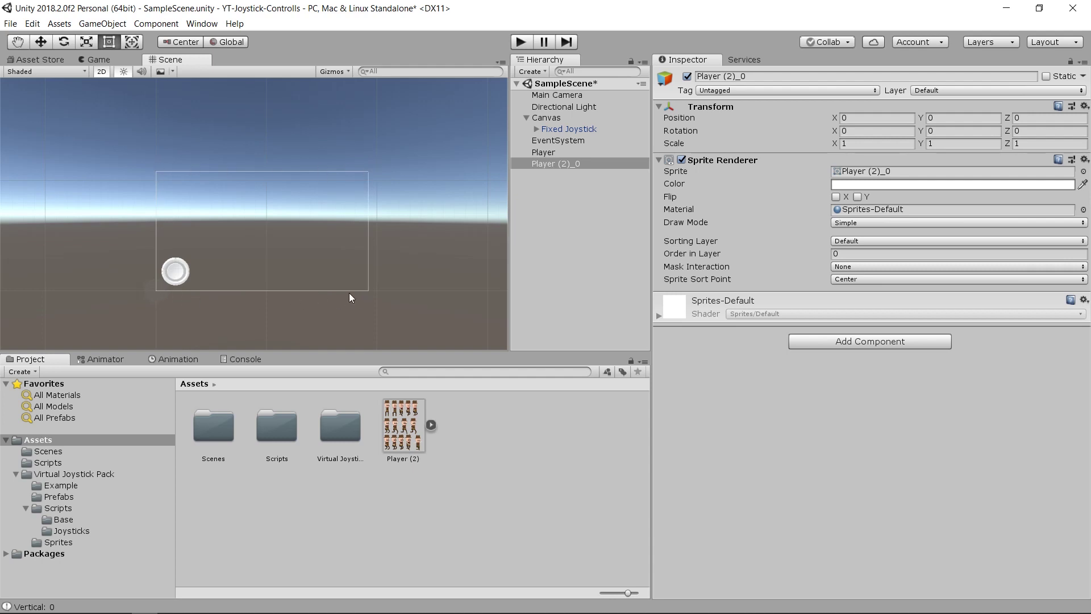
{"action": "left_click", "coordinate": [557, 95]}
{"action": "left_click", "coordinate": [562, 106]}
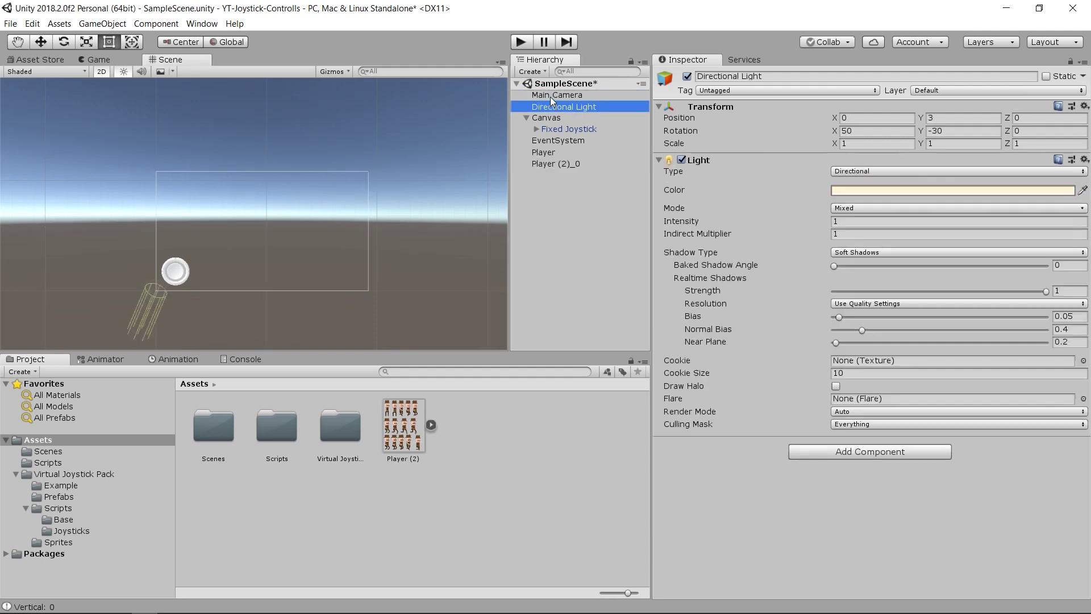
{"action": "left_click", "coordinate": [532, 97]}
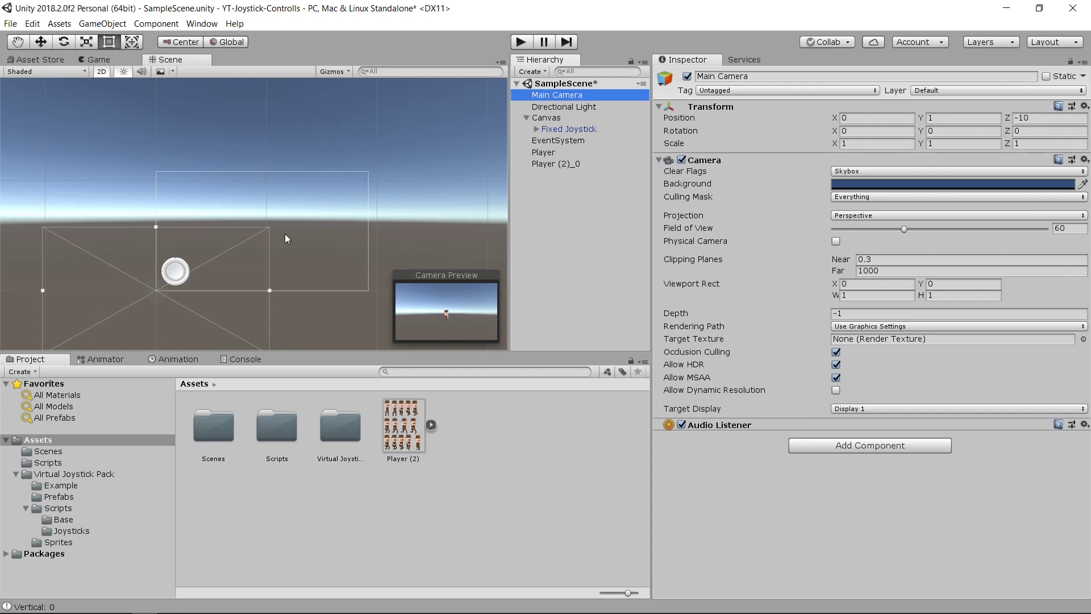
{"action": "double_click", "coordinate": [557, 97]}
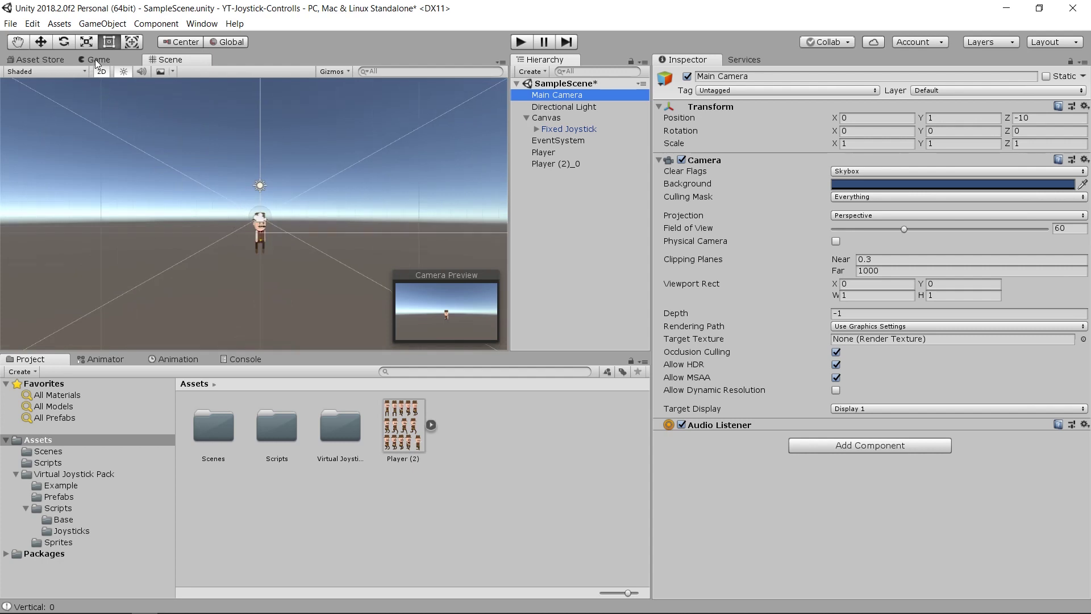
{"action": "double_click", "coordinate": [556, 164]}
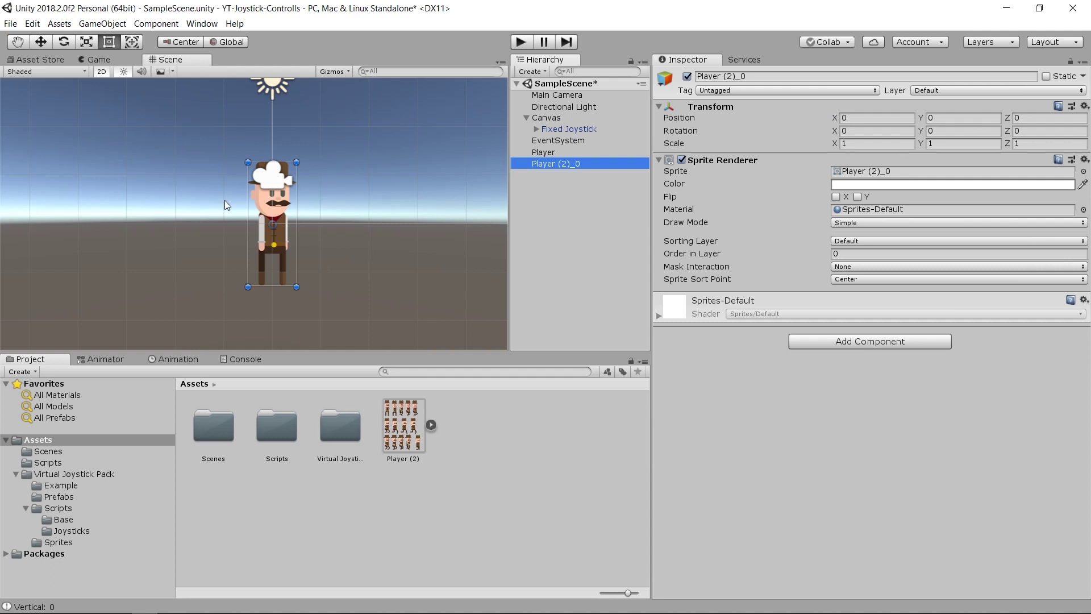
- Play the scene with Ctrl+P, expand the Player (2) sheet's frames, then stop playing
{"action": "key", "text": "ctrl+p"}
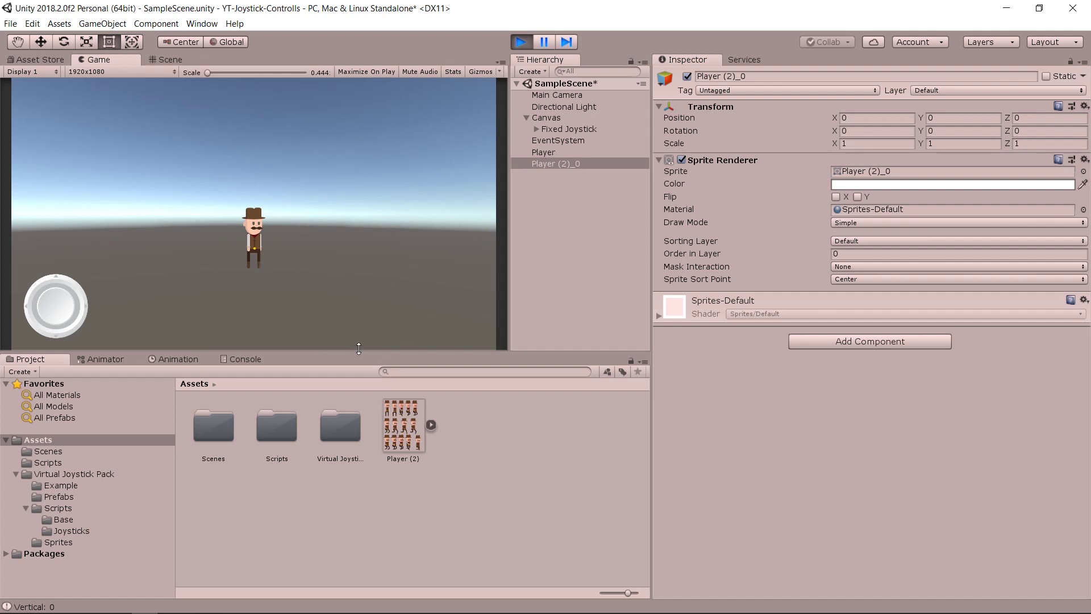
{"action": "left_click_drag", "start_coordinate": [358, 352], "coordinate": [361, 380]}
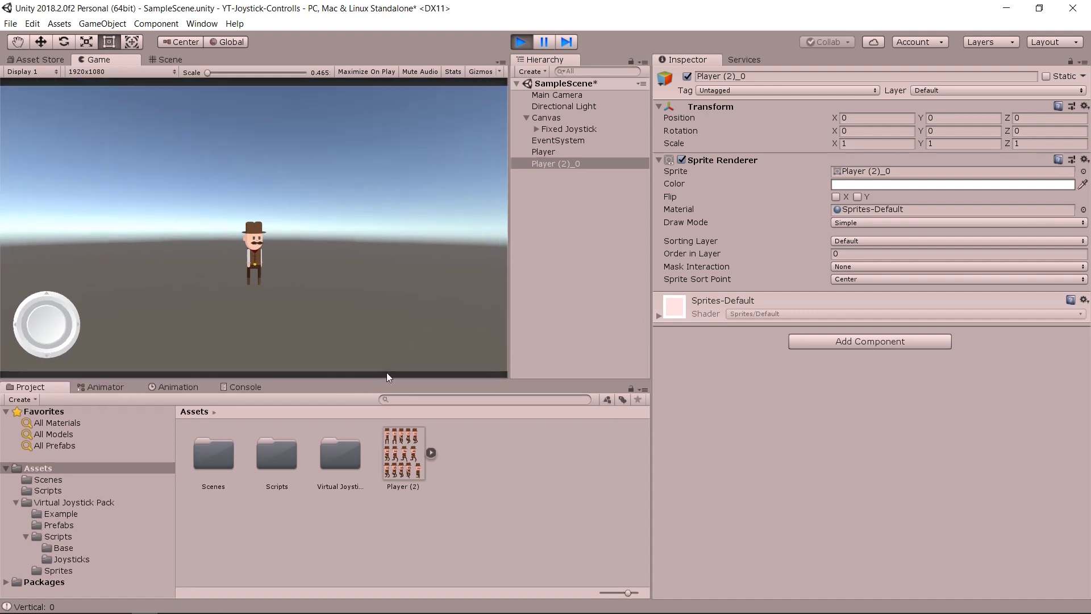
{"action": "left_click_drag", "start_coordinate": [388, 377], "coordinate": [388, 337]}
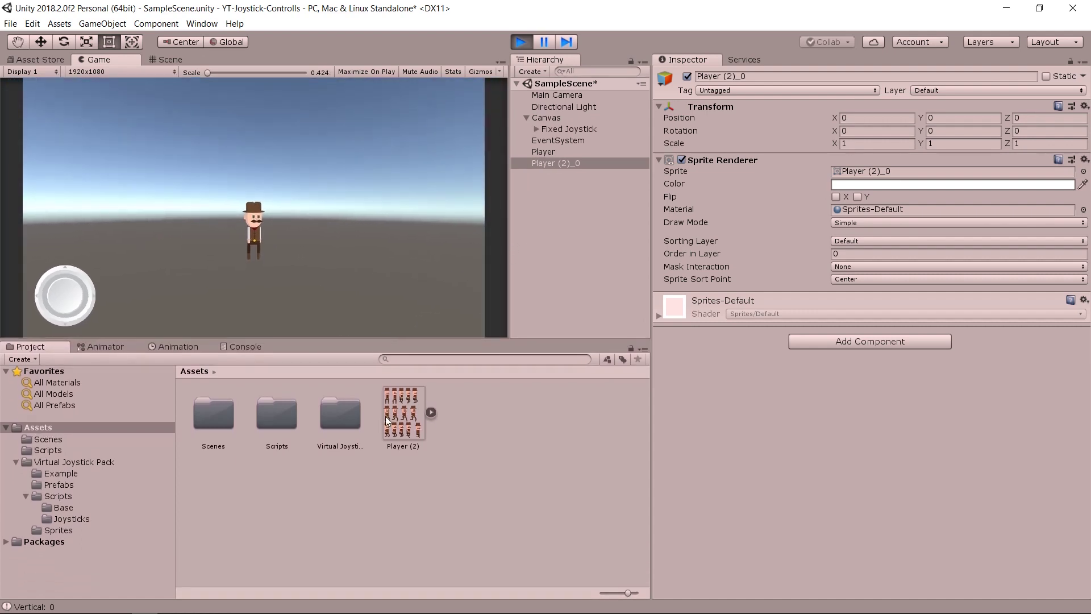
{"action": "left_click", "coordinate": [431, 412]}
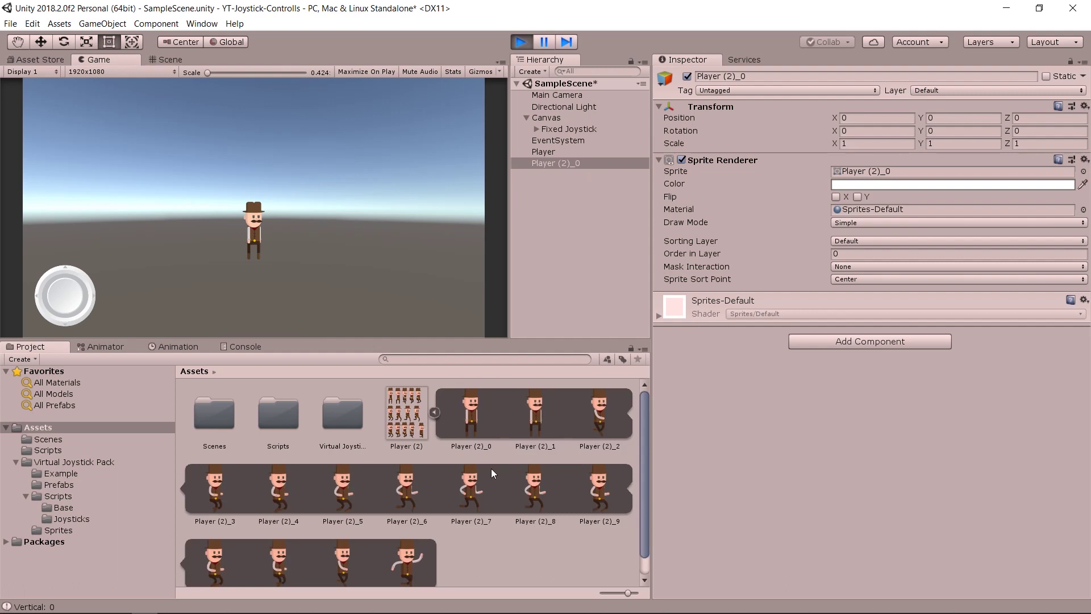
{"action": "scroll", "coordinate": [467, 507], "scroll_direction": "down", "scroll_amount": 1}
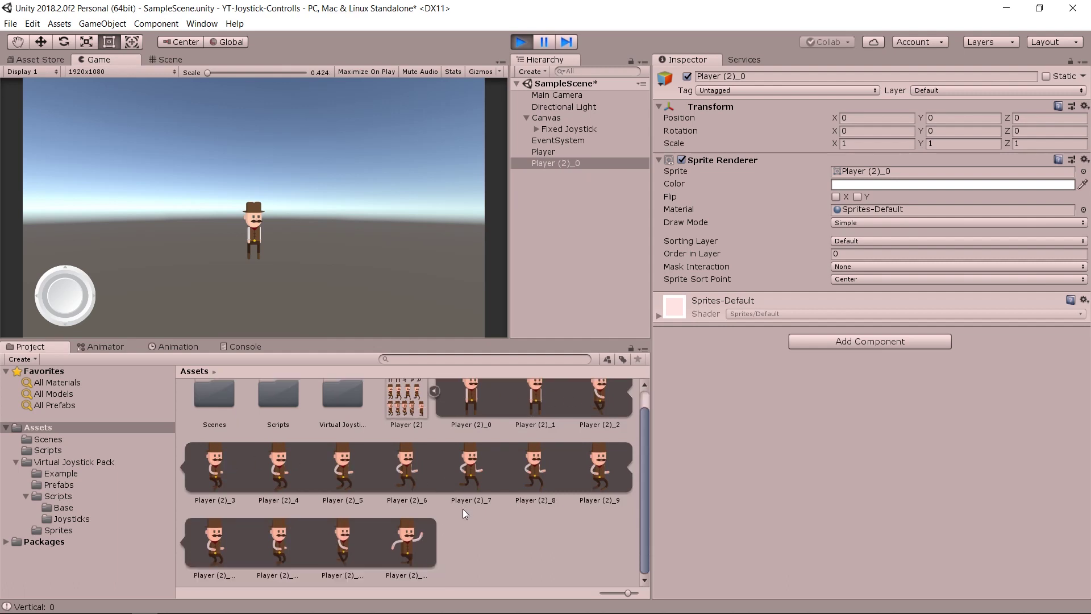
{"action": "scroll", "coordinate": [465, 507], "scroll_direction": "up", "scroll_amount": 1}
{"action": "key", "text": "ctrl+p"}
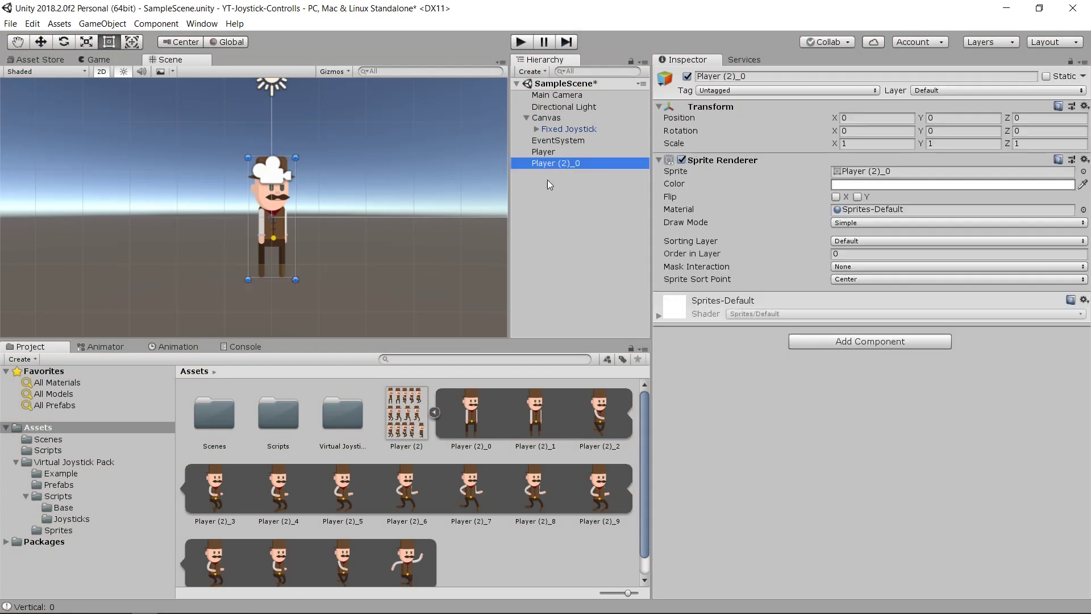
- Delete the static Player (2)_0 object and expand the Player (2) sprite sheet
{"action": "right_click", "coordinate": [551, 164]}
{"action": "left_click", "coordinate": [585, 232]}
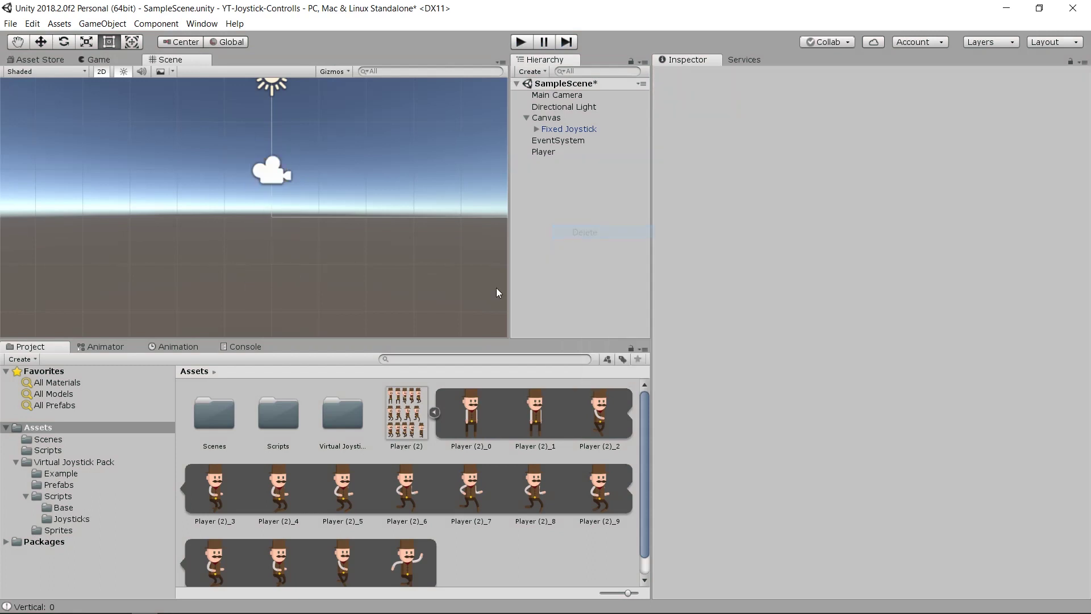
{"action": "left_click", "coordinate": [462, 410]}
{"action": "left_click", "coordinate": [434, 412]}
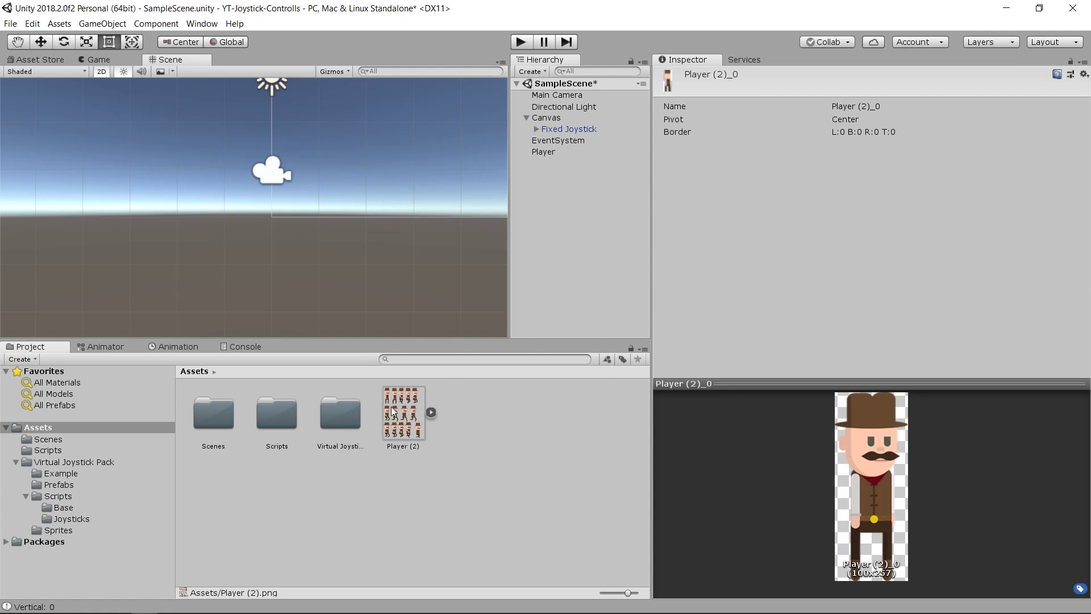
{"action": "left_click", "coordinate": [431, 411]}
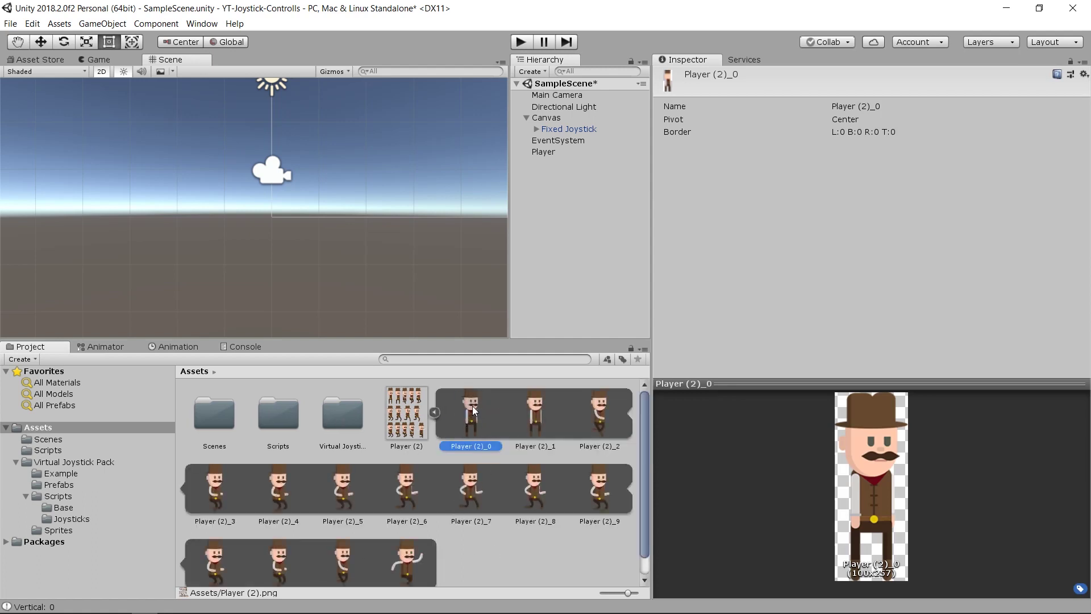
{"action": "scroll", "coordinate": [473, 405], "scroll_direction": "down", "scroll_amount": 1}
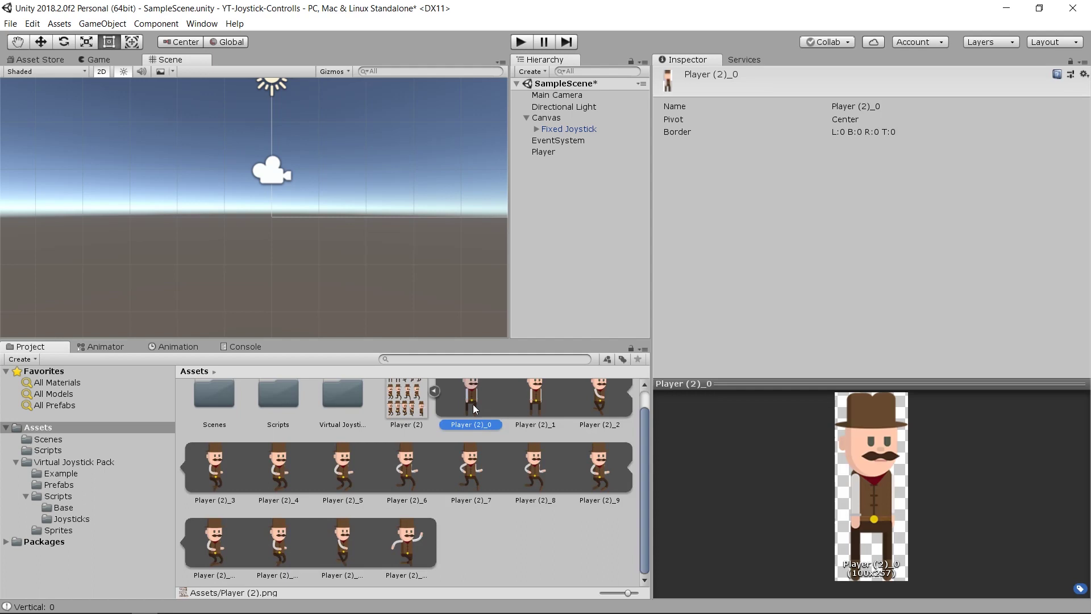
- Drag all 14 cowboy frames into the scene and save the clip as 'Cowboy Animation'
{"action": "left_click", "coordinate": [411, 543], "text": "shift"}
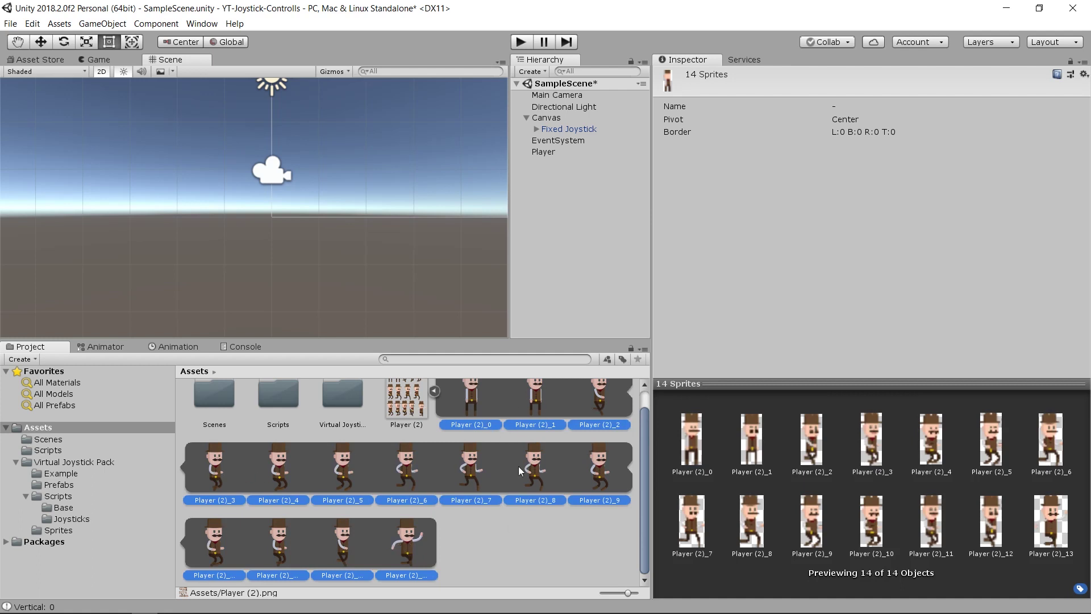
{"action": "left_click_drag", "start_coordinate": [460, 418], "coordinate": [571, 182]}
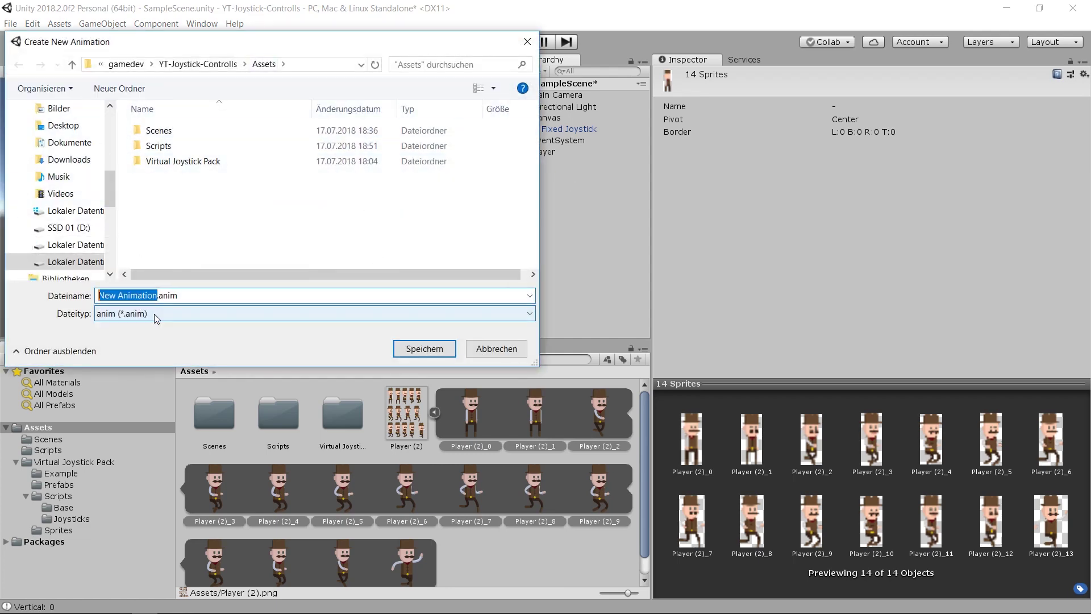
{"action": "type", "text": "Cowboy"}
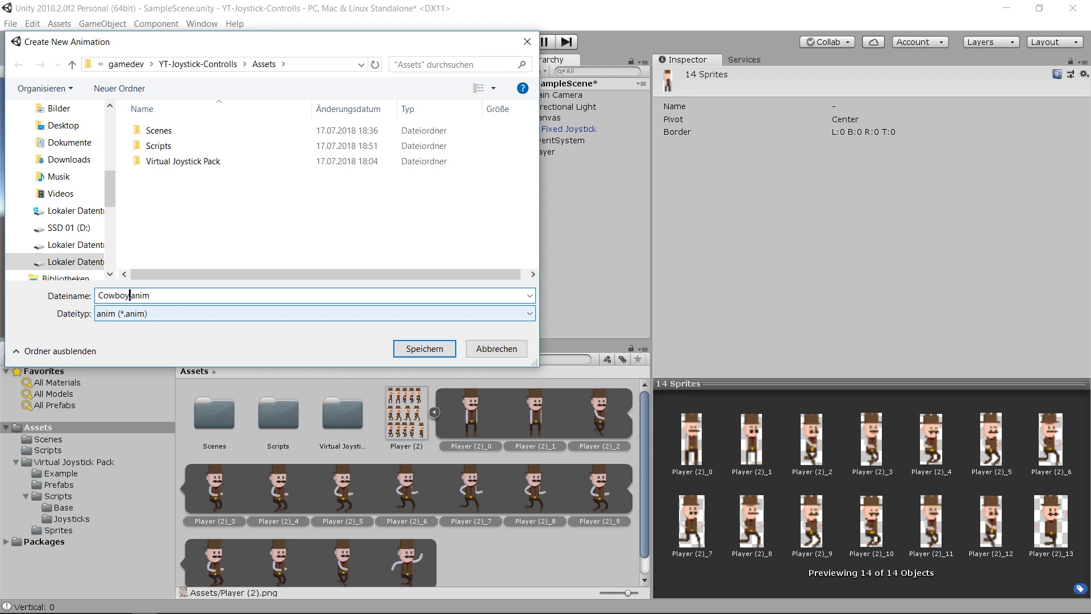
{"action": "type", "text": " Animat"}
{"action": "type", "text": "ion"}
{"action": "key", "text": "Return"}
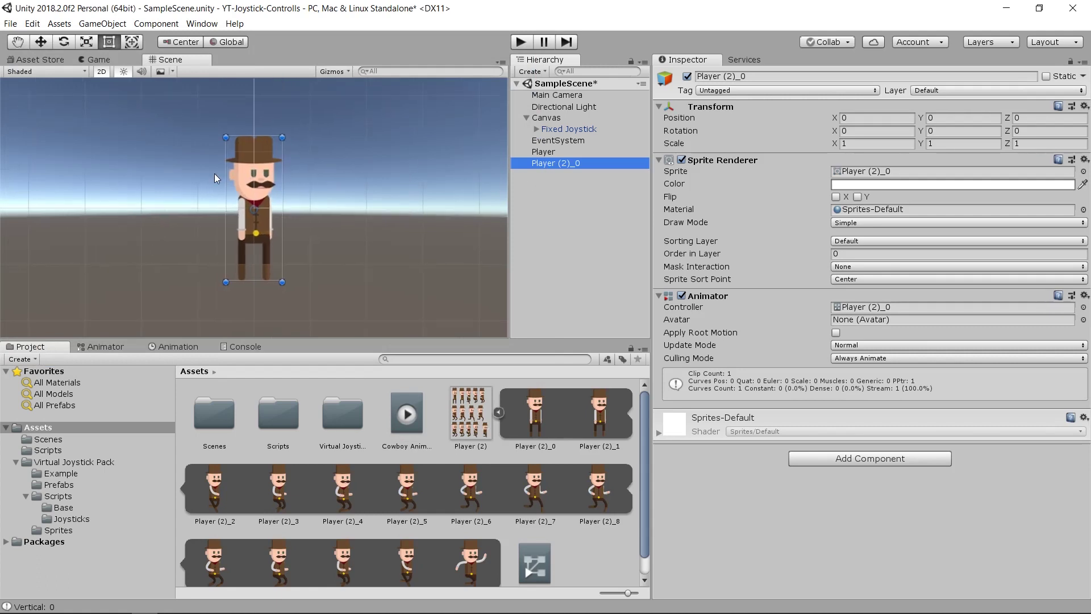
{"action": "key", "text": "ctrl+p"}
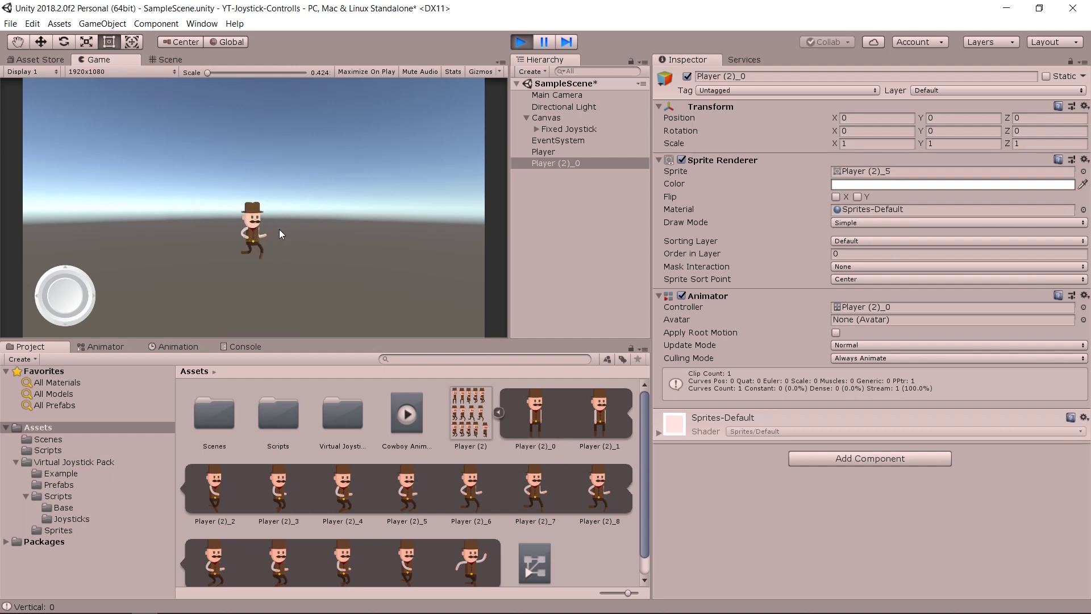
{"action": "left_click", "coordinate": [512, 47]}
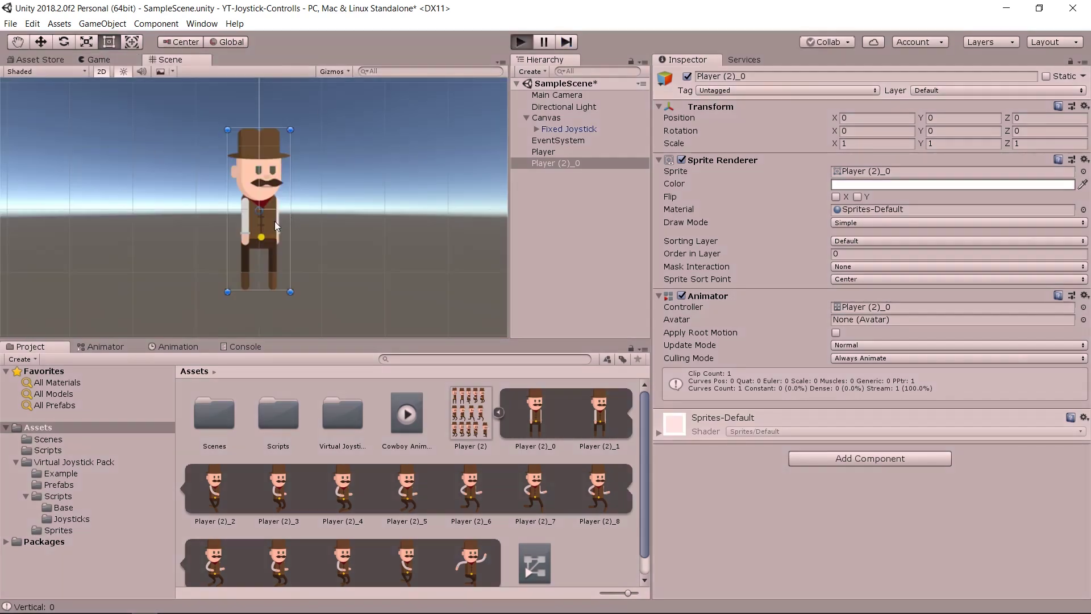
{"action": "key", "text": "ctrl+p"}
{"action": "left_click_drag", "start_coordinate": [64, 294], "coordinate": [41, 299]}
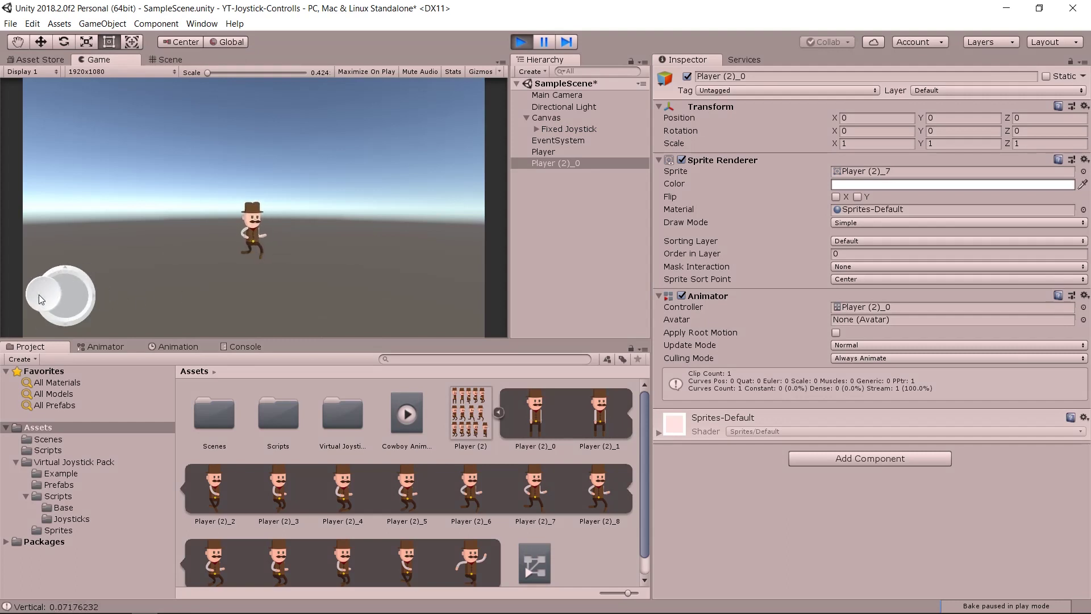
{"action": "key", "text": "ctrl+p"}
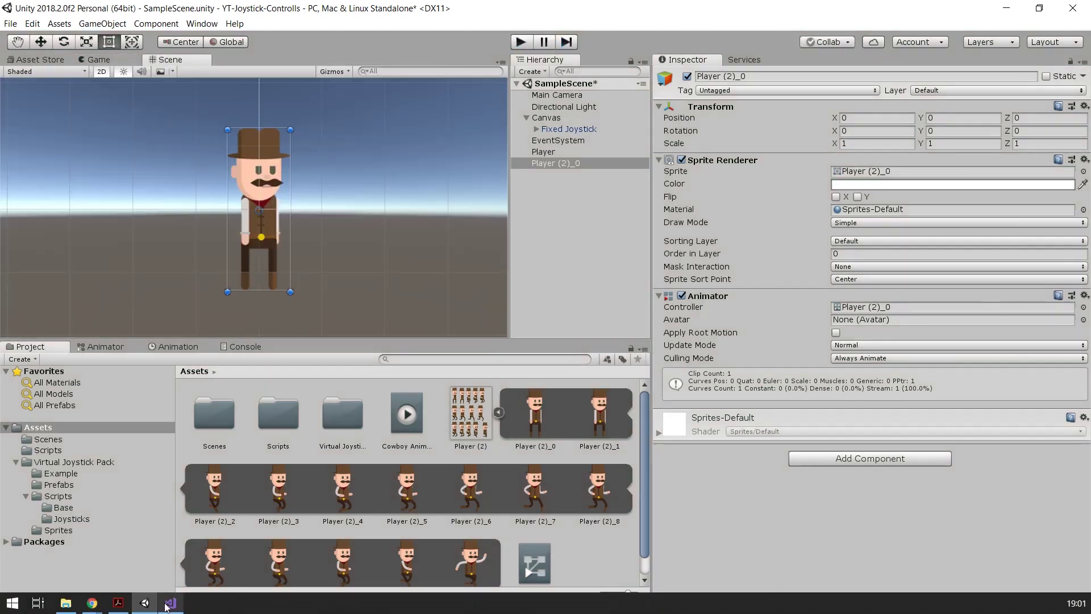
- Save PlayerMovement.cs with Ctrl+S, minimize Visual Studio, and select Player in Unity
{"action": "left_click", "coordinate": [170, 603]}
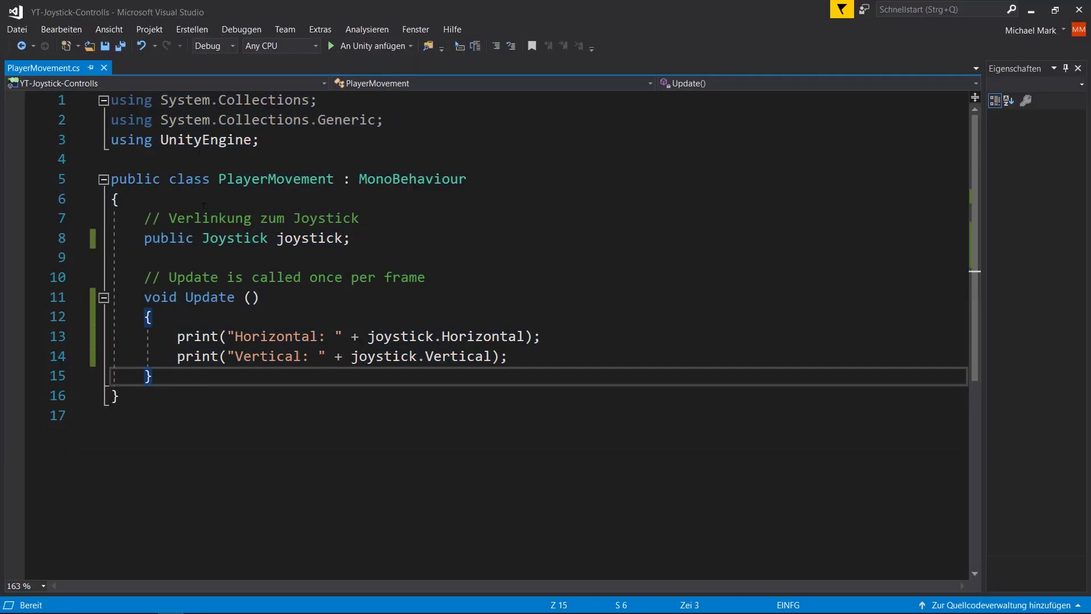
{"action": "double_click", "coordinate": [219, 180]}
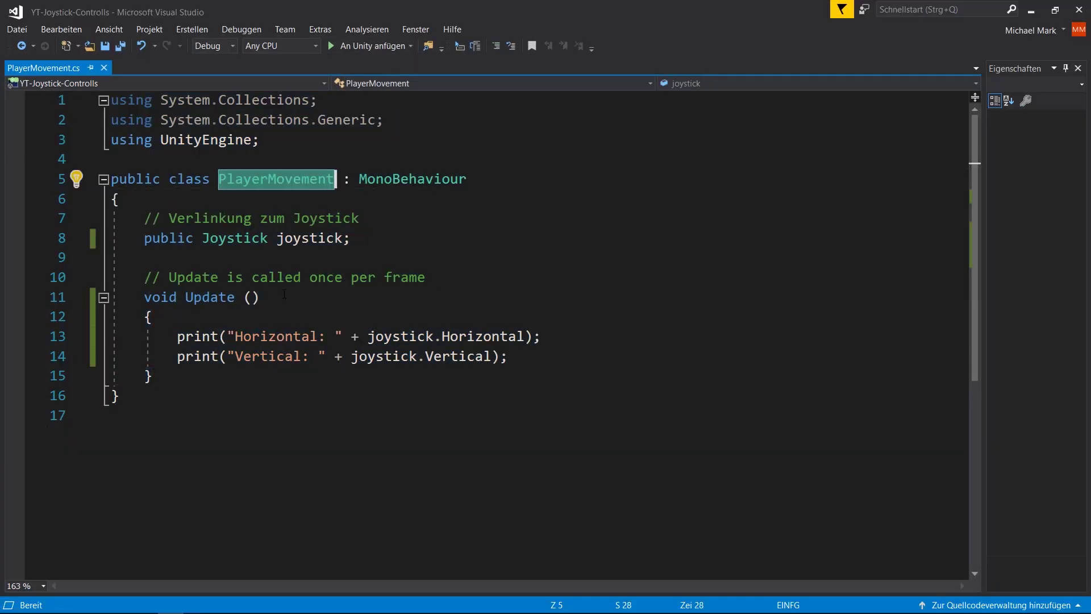
{"action": "key", "text": "ctrl+s"}
{"action": "left_click", "coordinate": [187, 218]}
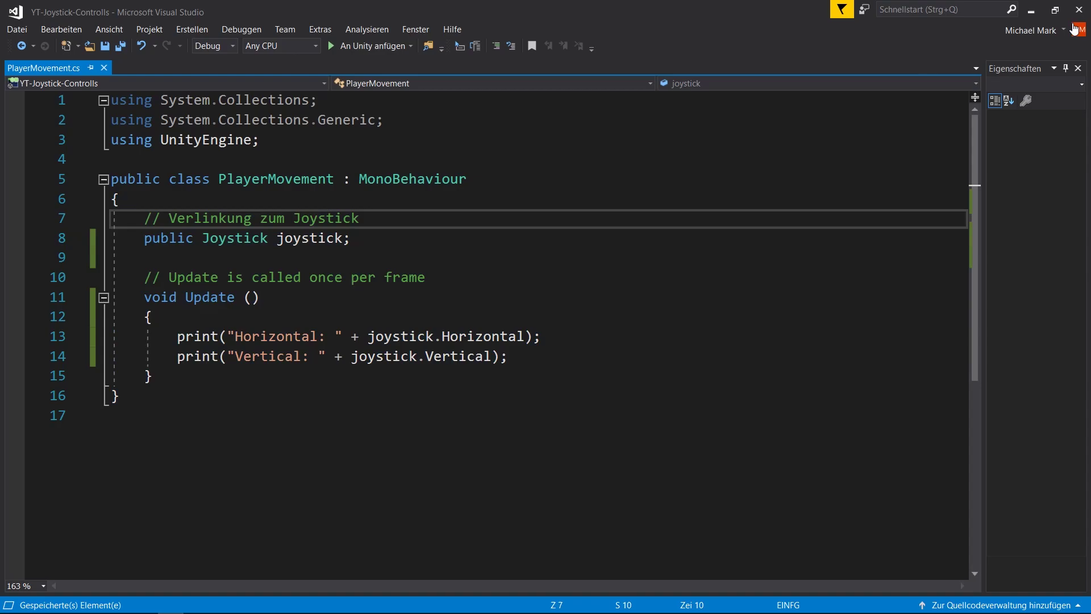
{"action": "left_click", "coordinate": [1035, 14]}
{"action": "left_click", "coordinate": [544, 151]}
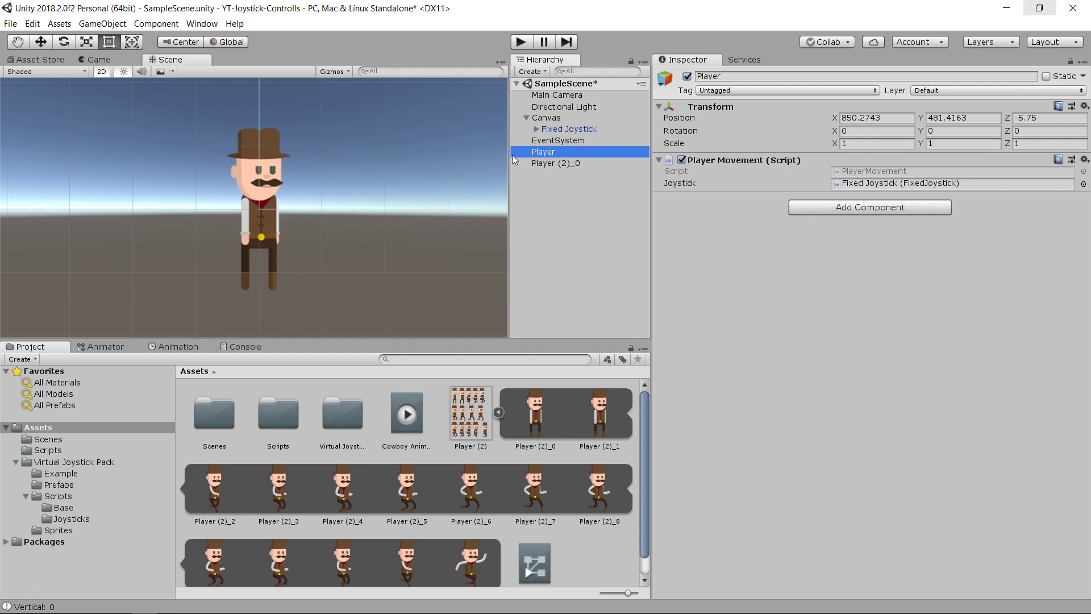
- Delete the old Player object and rename the Player (2)_0 cowboy to 'Player'
{"action": "right_click", "coordinate": [544, 153]}
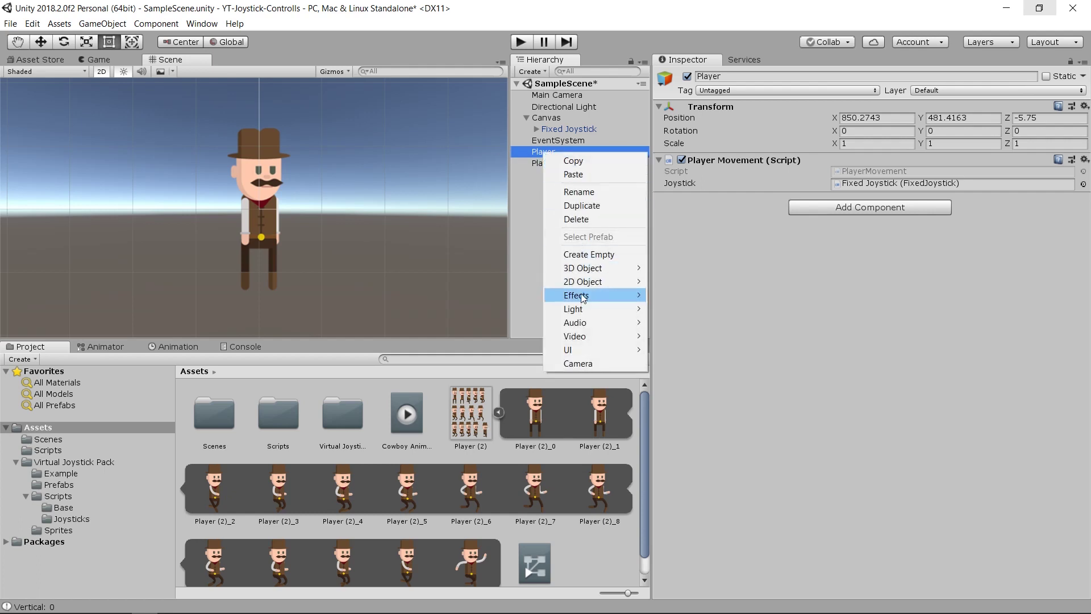
{"action": "left_click", "coordinate": [584, 219]}
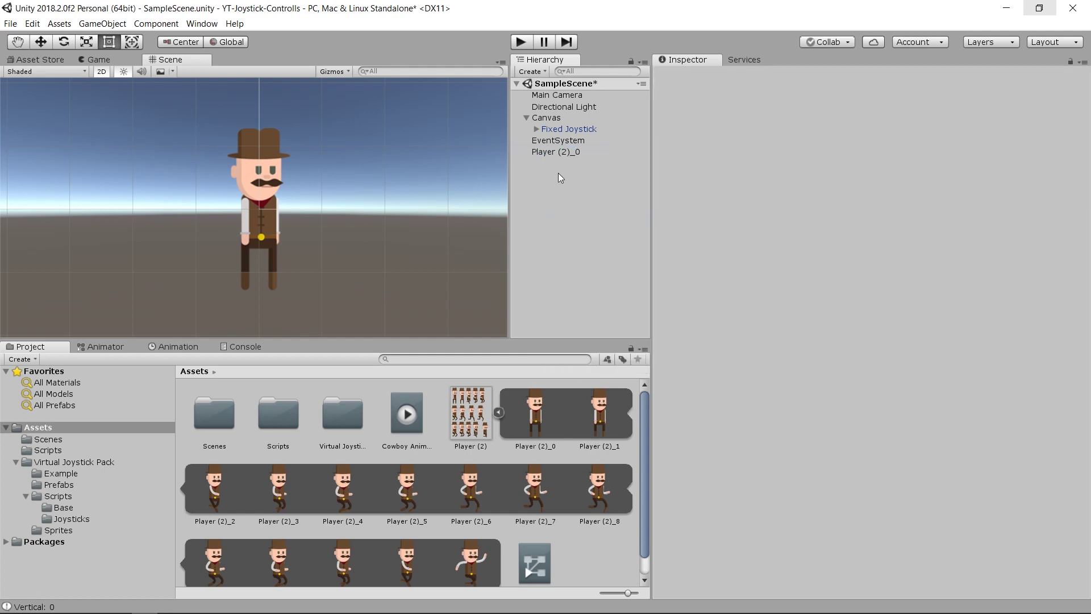
{"action": "left_click", "coordinate": [550, 153]}
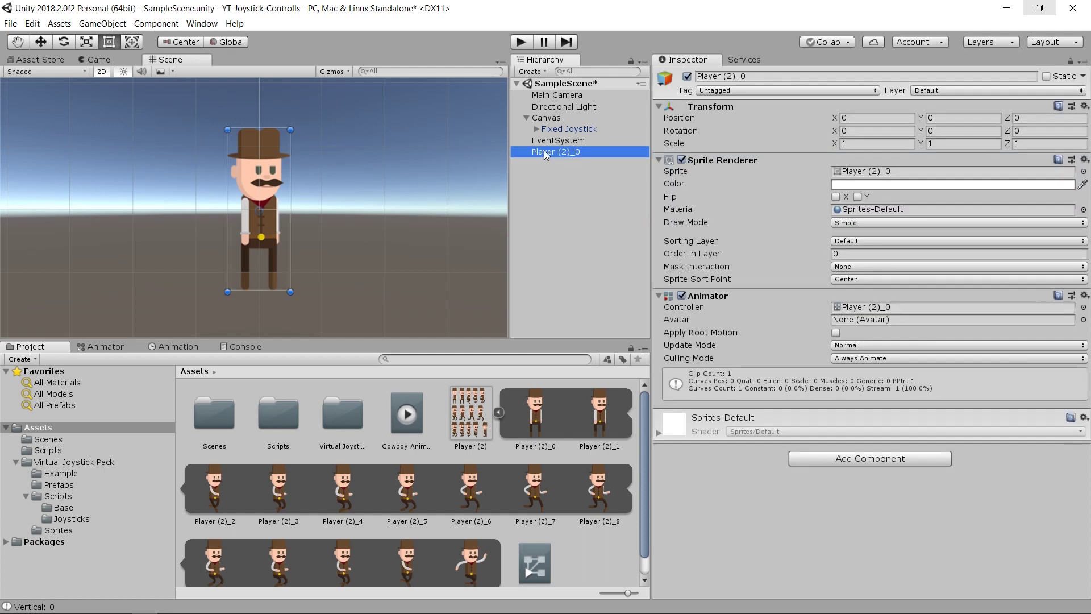
{"action": "left_click", "coordinate": [544, 151]}
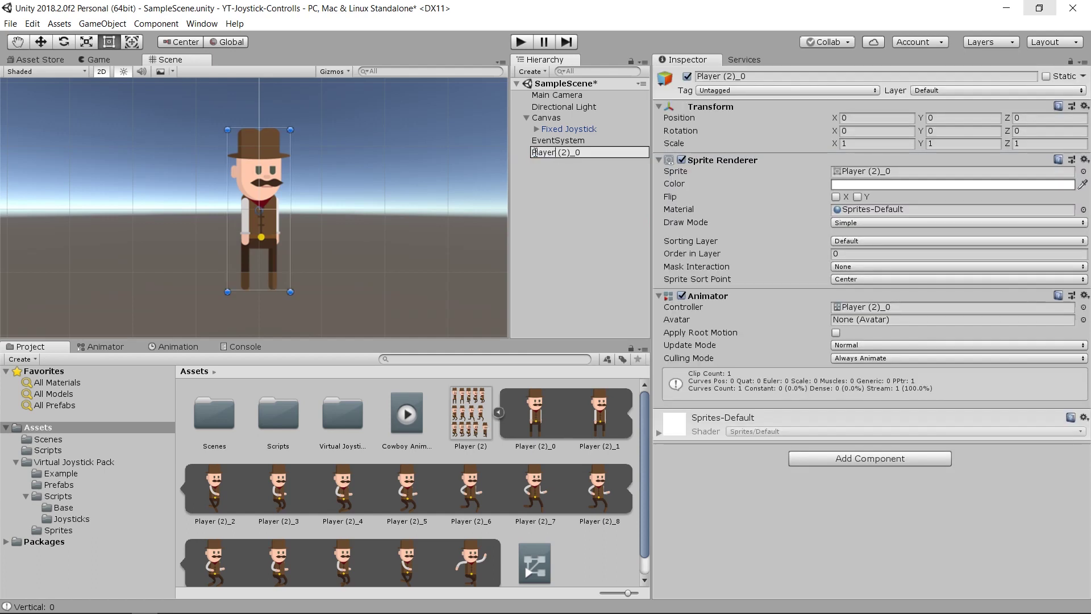
{"action": "key", "text": "ctrl+a"}
{"action": "type", "text": "Player"}
{"action": "key", "text": "Return"}
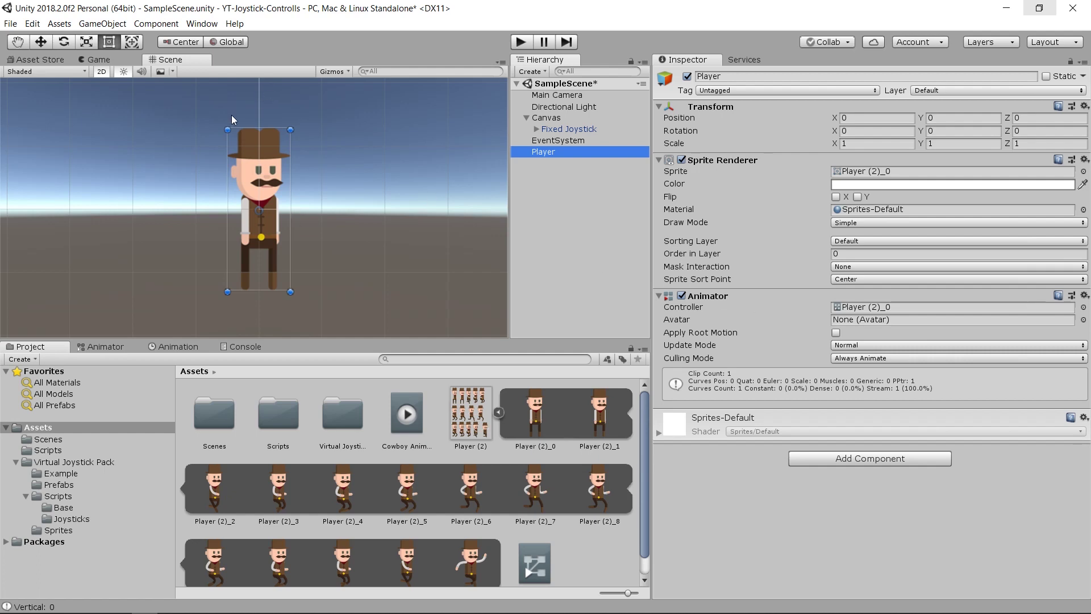
- Open the Scenes folder in the Project assets
{"action": "scroll", "coordinate": [246, 247], "scroll_direction": "down", "scroll_amount": 2}
{"action": "scroll", "coordinate": [250, 231], "scroll_direction": "up", "scroll_amount": 2}
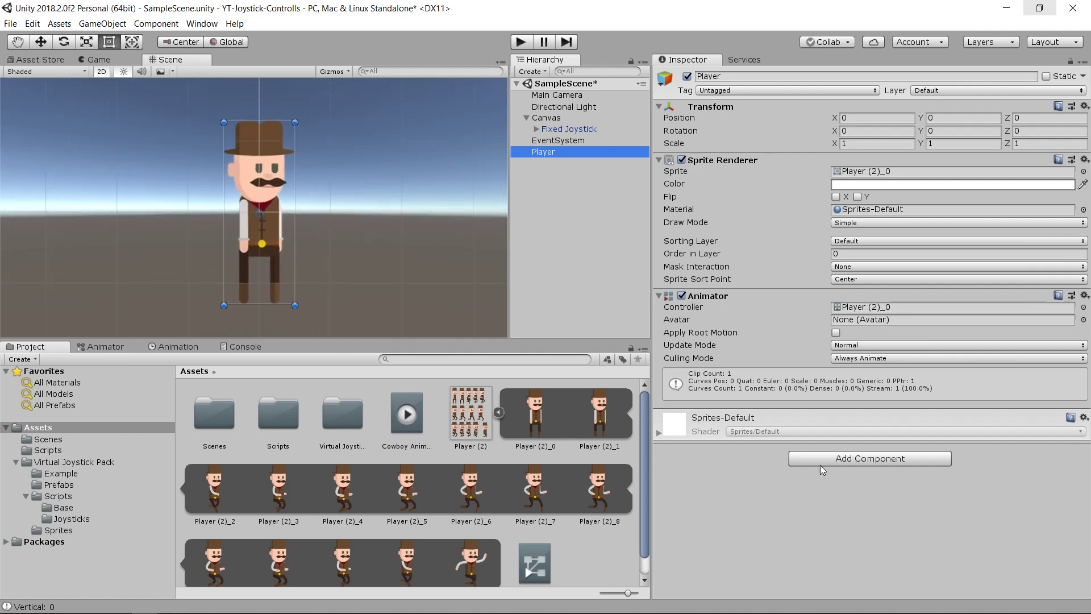
{"action": "left_click", "coordinate": [50, 438]}
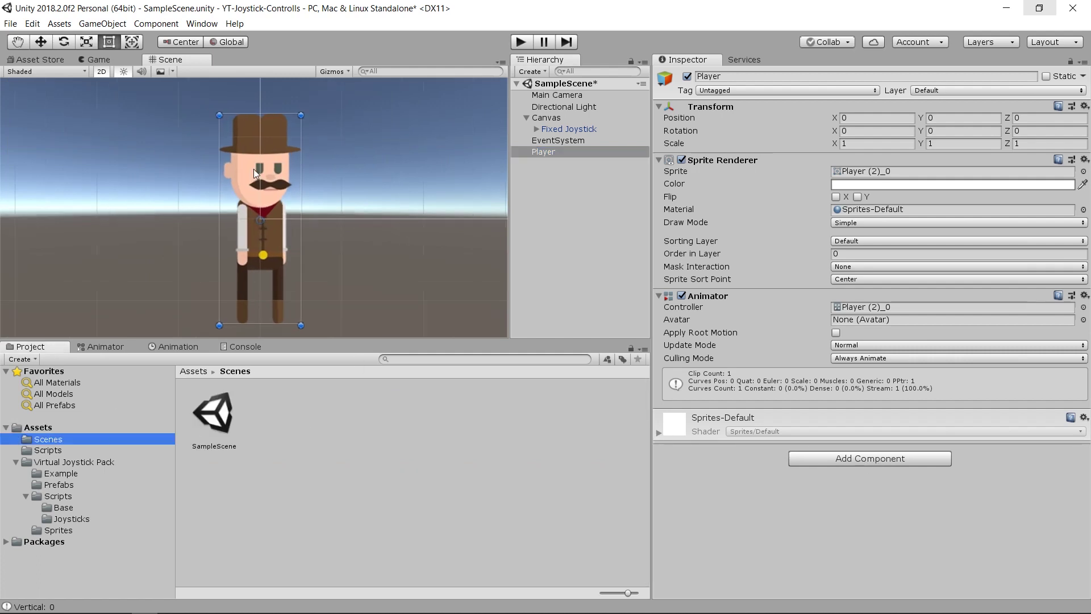
{"action": "scroll", "coordinate": [254, 169], "scroll_direction": "up", "scroll_amount": 4}
{"action": "scroll", "coordinate": [207, 194], "scroll_direction": "down", "scroll_amount": 3}
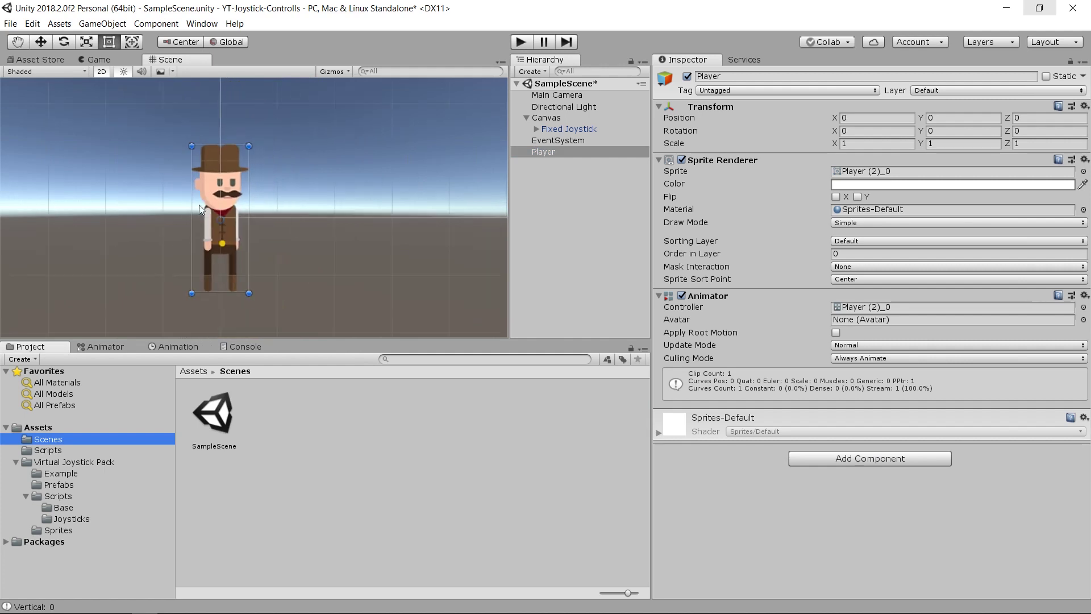
{"action": "scroll", "coordinate": [238, 211], "scroll_direction": "up", "scroll_amount": 1}
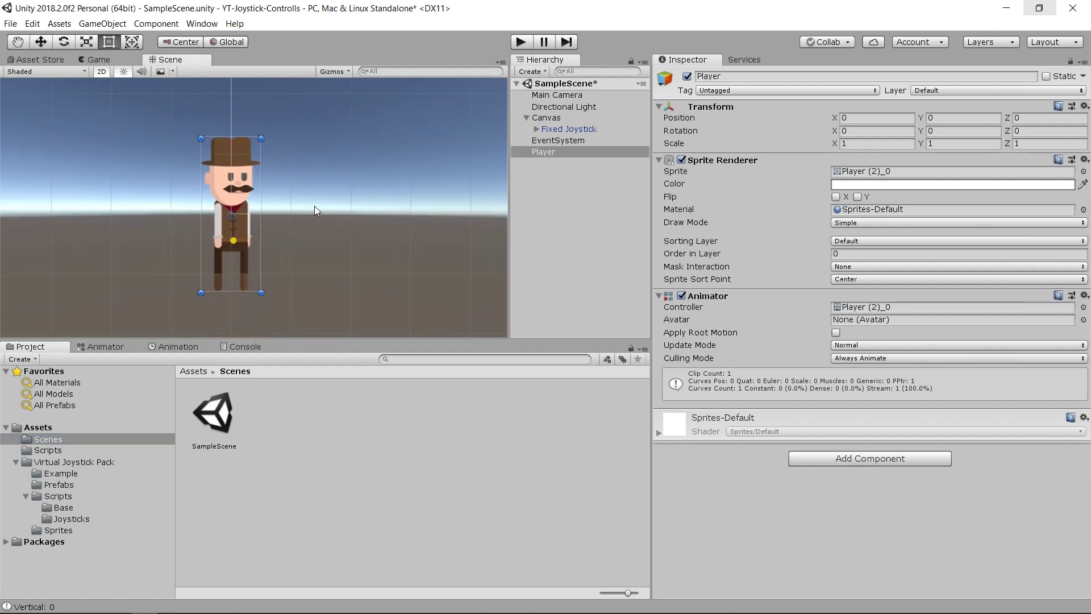
- Add the Player Movement script to Player, link Fixed Joystick to its Joystick field, and play
{"action": "left_click", "coordinate": [891, 467]}
{"action": "scroll", "coordinate": [854, 322], "scroll_direction": "down", "scroll_amount": 3}
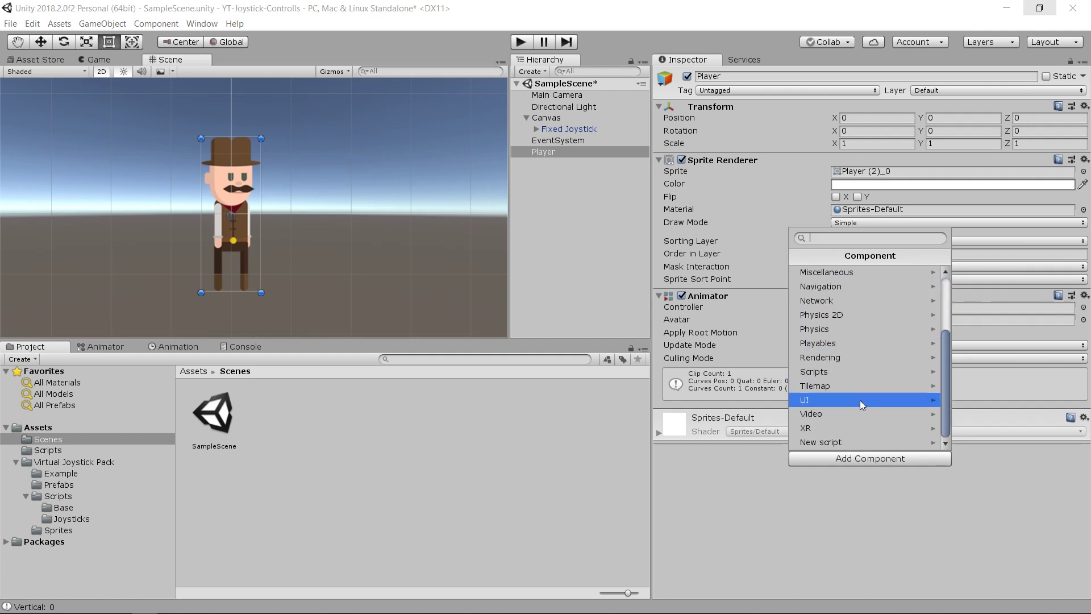
{"action": "left_click", "coordinate": [823, 372]}
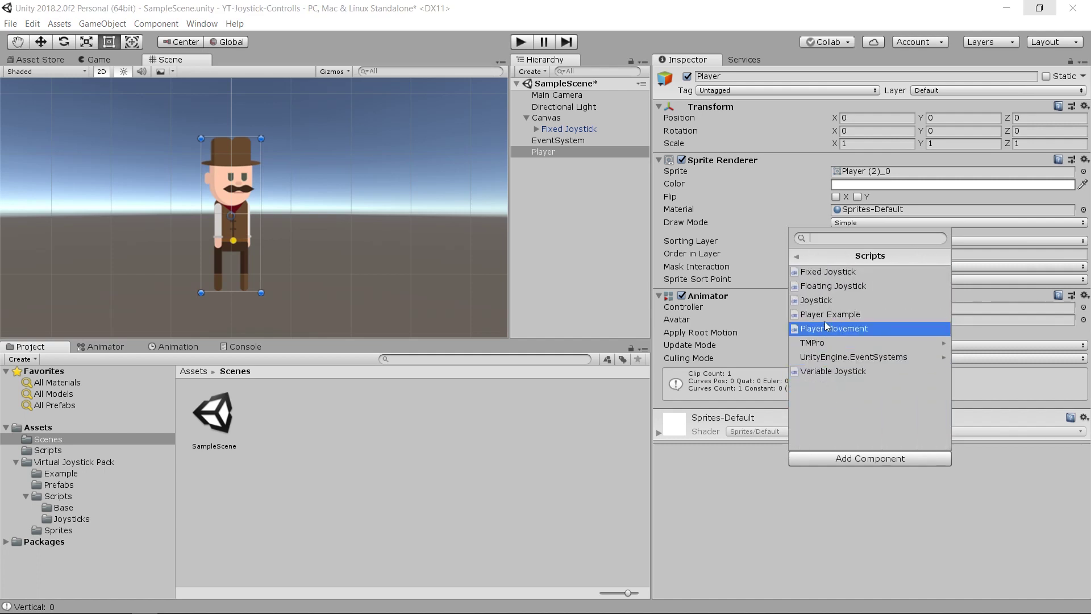
{"action": "left_click", "coordinate": [853, 329]}
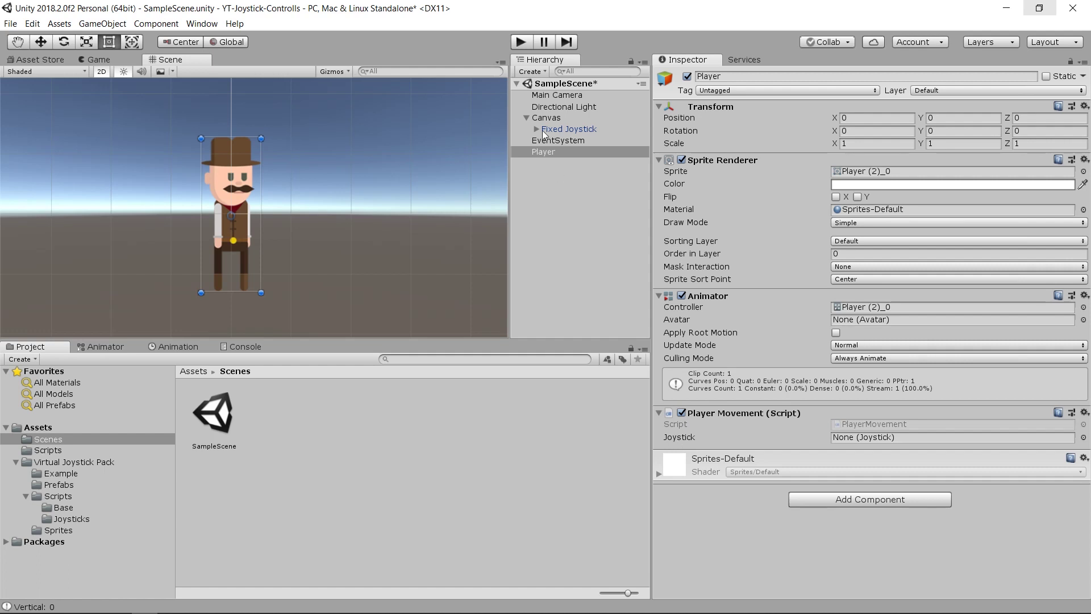
{"action": "left_click_drag", "start_coordinate": [568, 129], "coordinate": [862, 442]}
{"action": "left_click", "coordinate": [521, 41]}
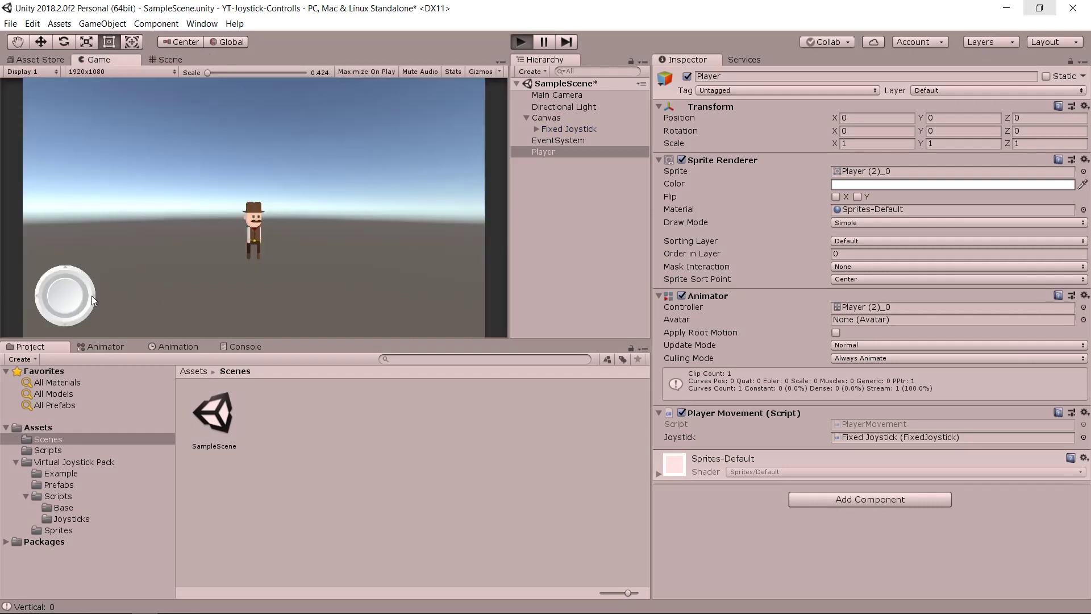
- Stop Play mode and return to PlayerMovement.cs in Visual Studio
{"action": "left_click", "coordinate": [520, 41]}
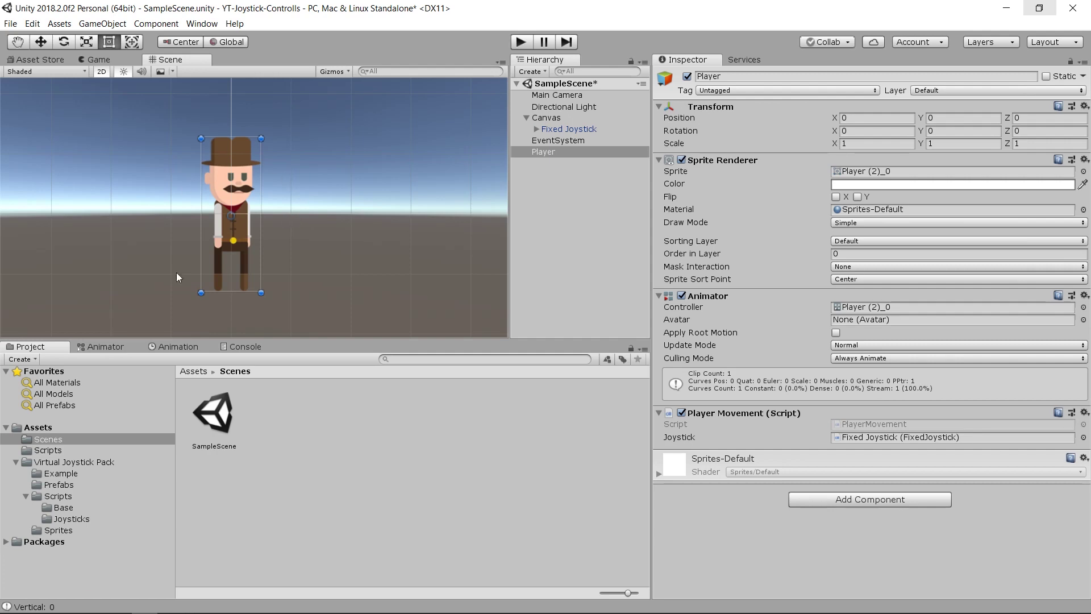
{"action": "left_click", "coordinate": [148, 604]}
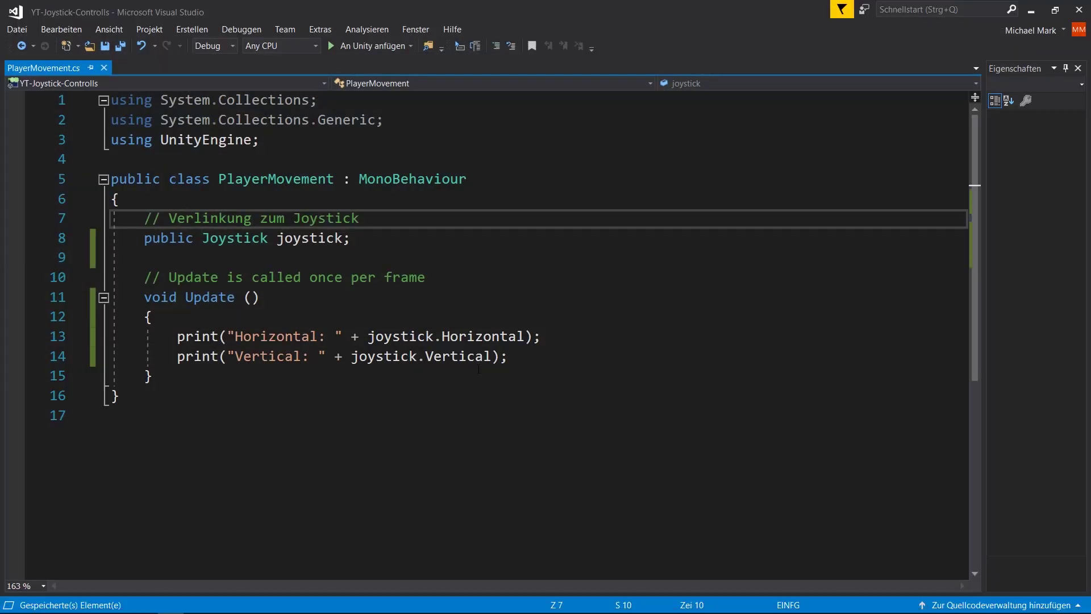
- Prefix the joystick Horizontal and Vertical print lines 13 and 14 with //, adding an empty line 15
{"action": "left_click", "coordinate": [537, 356]}
{"action": "key", "text": "Return"}
{"action": "key", "text": "Up"}
{"action": "key", "text": "Up"}
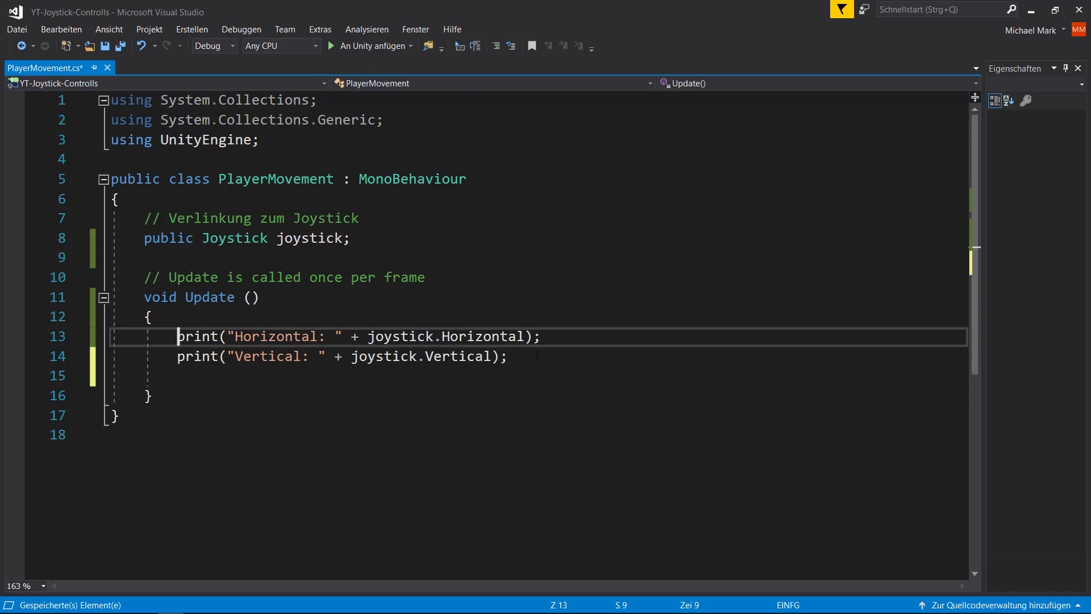
{"action": "type", "text": "//"}
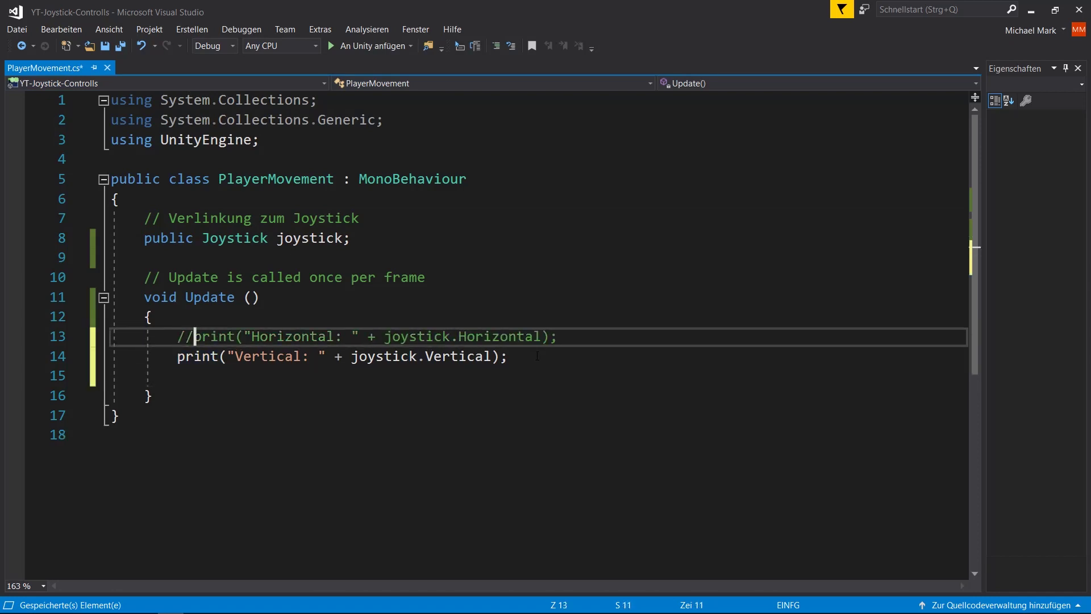
{"action": "type", "text": "/"}
{"action": "key", "text": "Down"}
{"action": "key", "text": "Left"}
{"action": "key", "text": "Left"}
{"action": "type", "text": "/"}
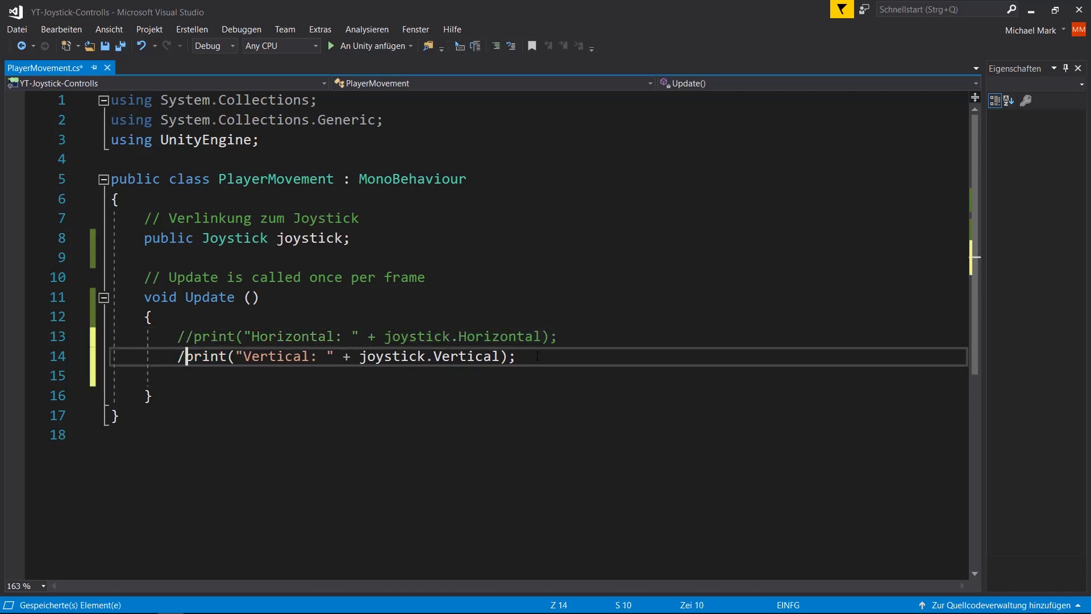
{"action": "type", "text": "/"}
{"action": "left_click", "coordinate": [203, 382]}
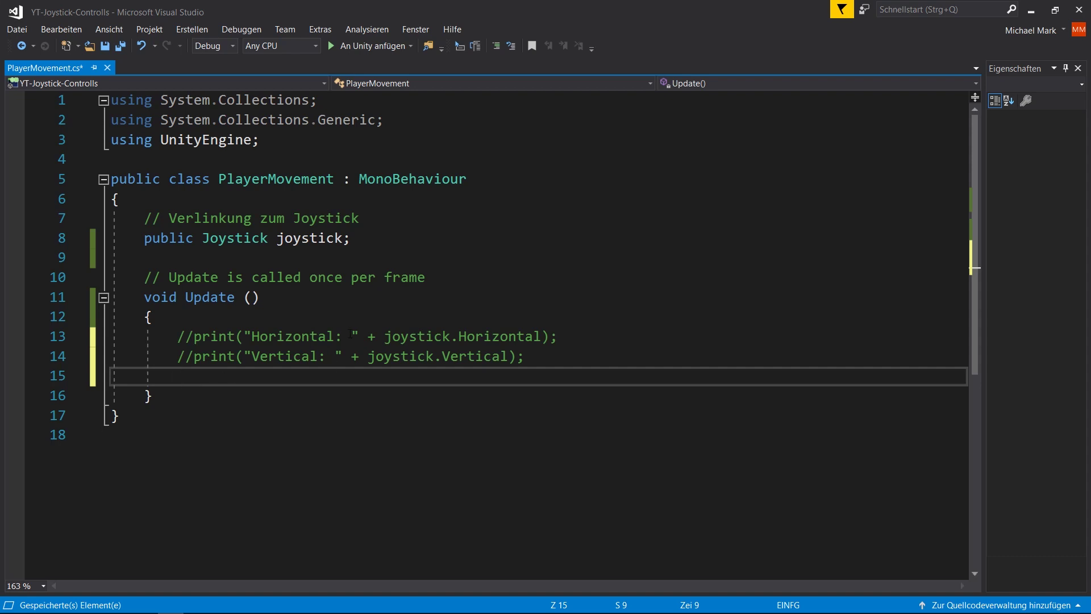
{"action": "left_click_drag", "start_coordinate": [384, 336], "coordinate": [541, 336]}
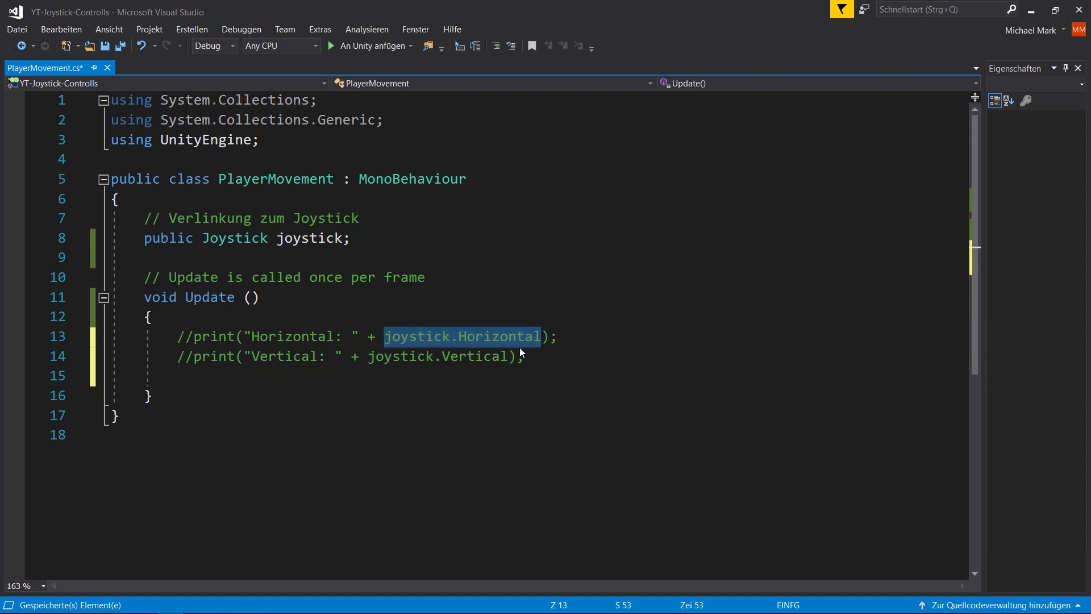
{"action": "key", "text": "alt+Tab"}
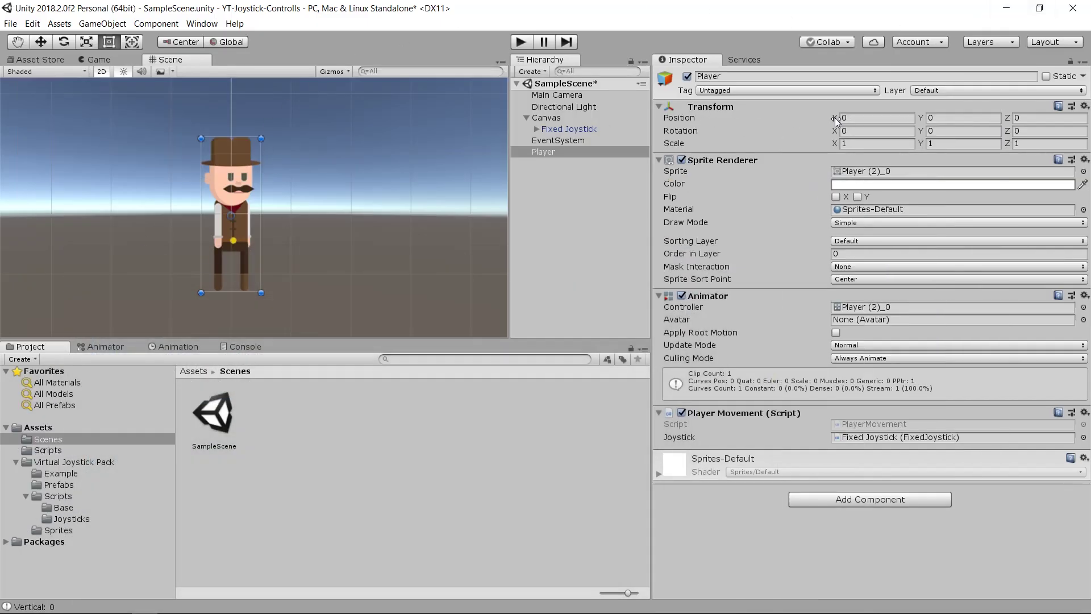
- Scrub the Player's Position X to 3.36 and -2.91, then reset it to 0
{"action": "mouse_move", "coordinate": [834, 116]}
{"action": "left_mouse_down"}
{"action": "mouse_move", "coordinate": [763, 117]}
{"action": "mouse_move", "coordinate": [896, 115]}
{"action": "left_mouse_up"}
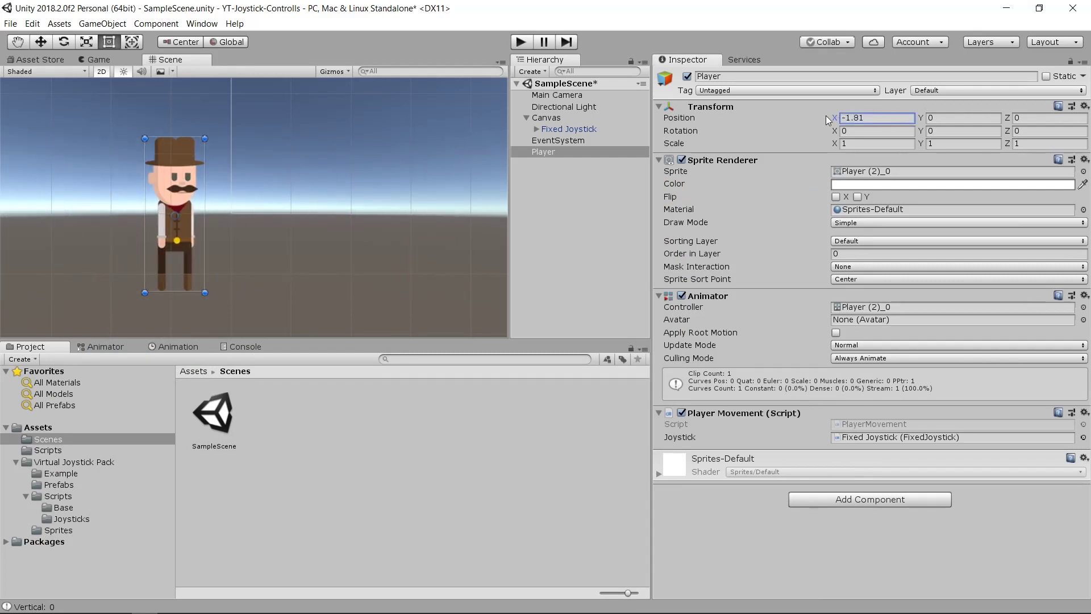
{"action": "left_click_drag", "start_coordinate": [895, 115], "coordinate": [776, 113]}
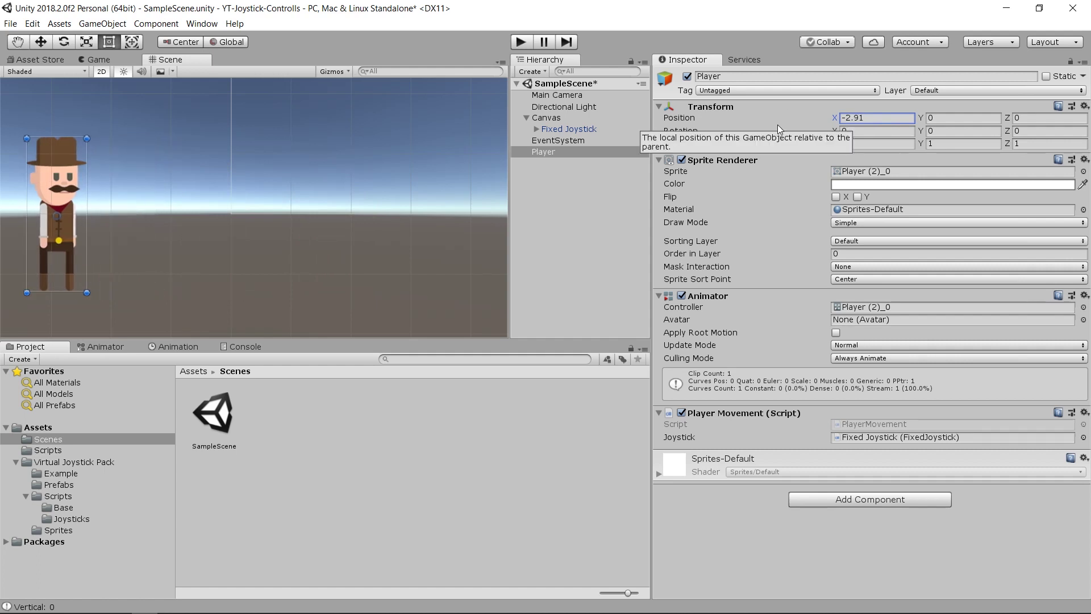
{"action": "type", "text": "0"}
{"action": "key", "text": "Return"}
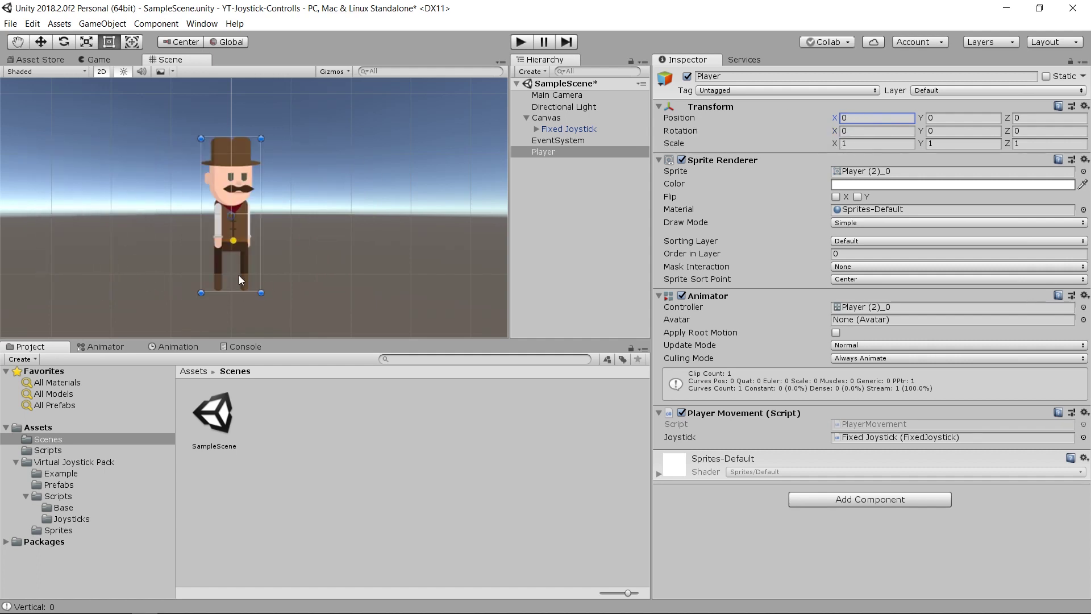
{"action": "key", "text": "alt+Tab"}
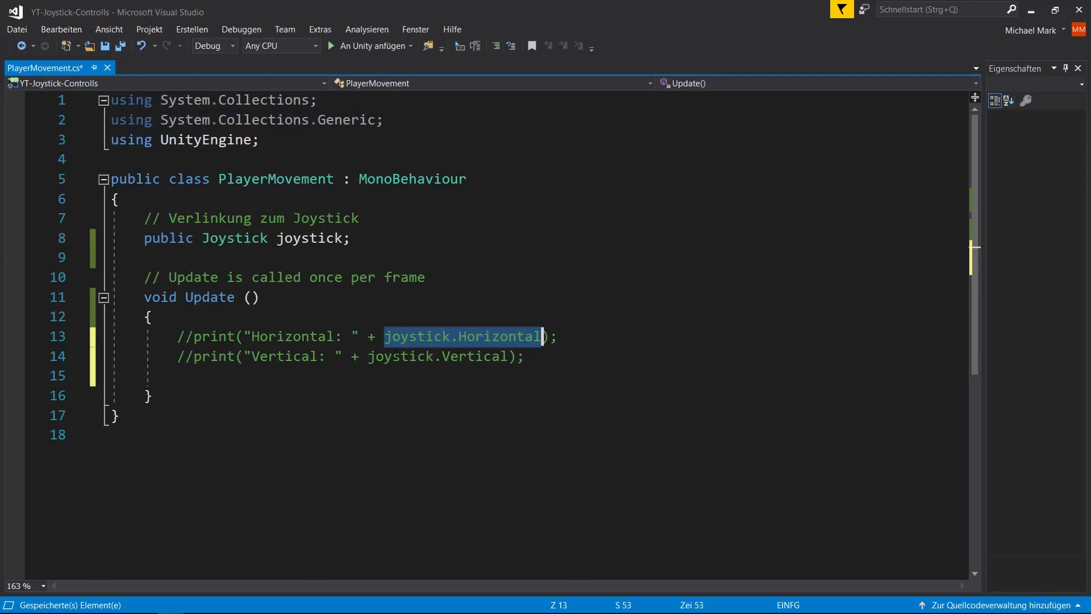
- Select joystick.Horizontal on line 13, then minimize Visual Studio to return to Unity
{"action": "left_click_drag", "start_coordinate": [377, 336], "coordinate": [540, 336]}
{"action": "left_click", "coordinate": [1030, 9]}
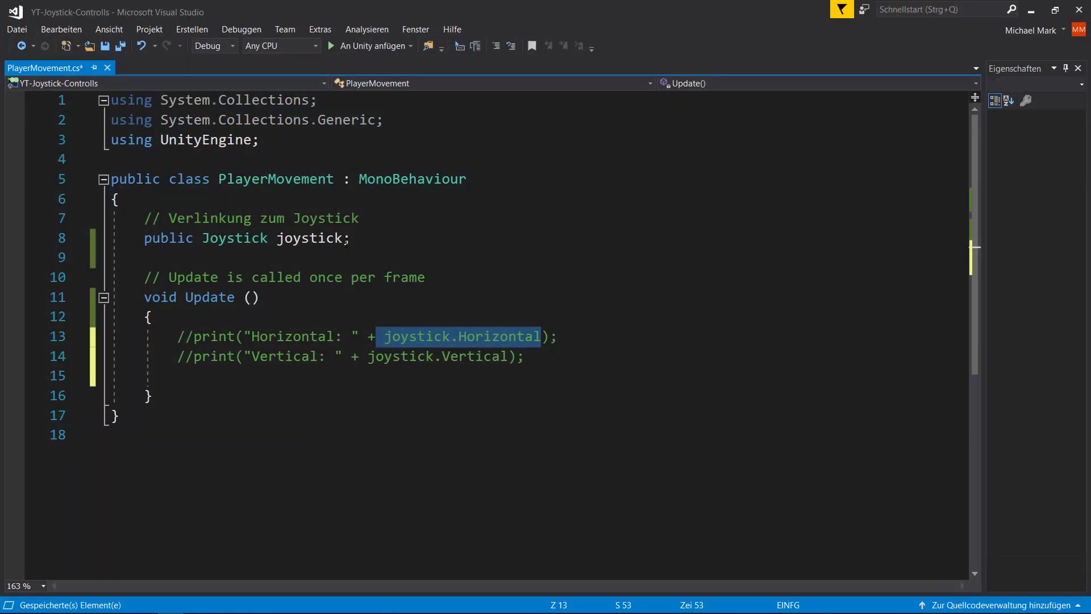
- Add 'public Vector3 moveVector;' below the joystick field and save the script
{"action": "left_click", "coordinate": [362, 244]}
{"action": "key", "text": "Return"}
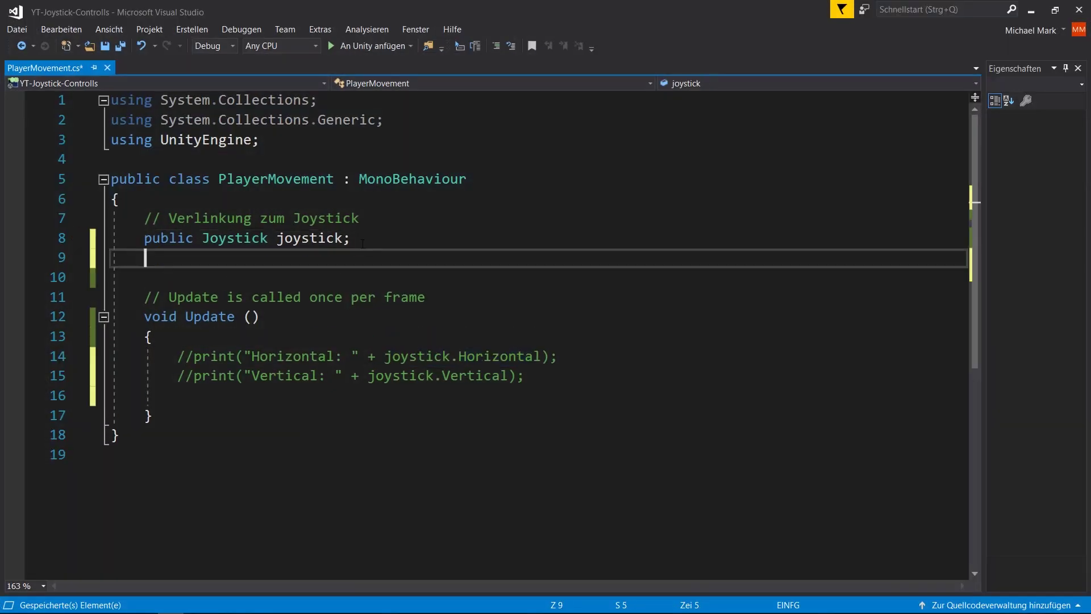
{"action": "type", "text": "public Ve"}
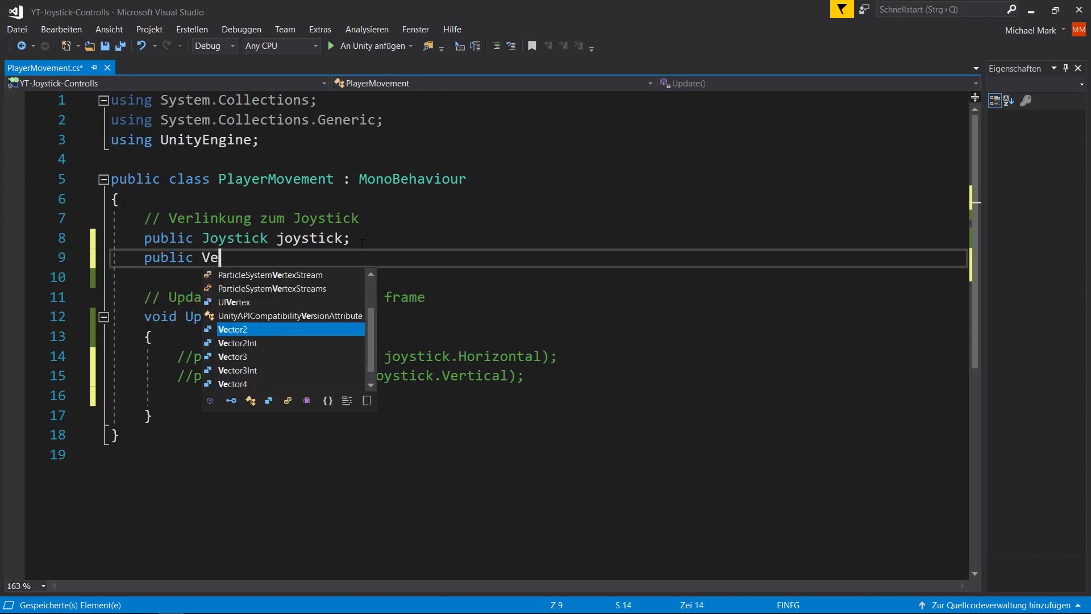
{"action": "type", "text": "ctor3 "}
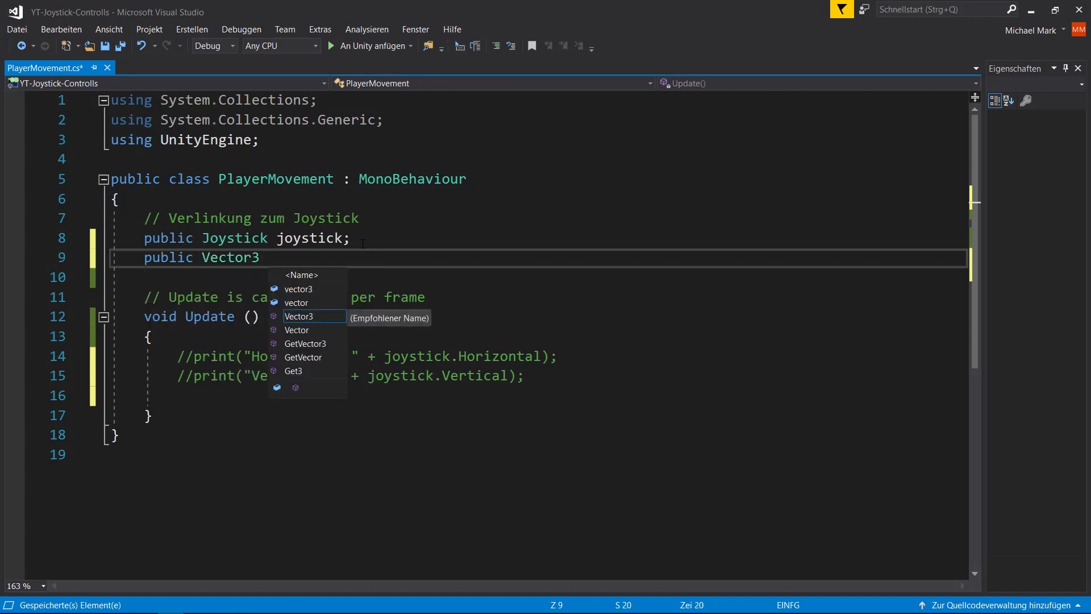
{"action": "type", "text": "moveVector;"}
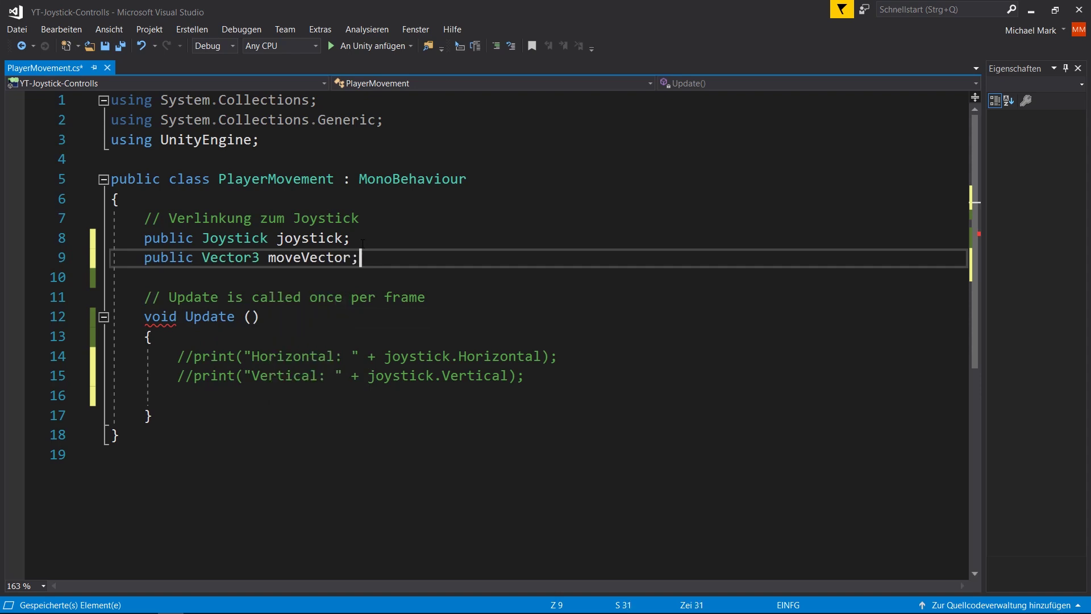
{"action": "key", "text": "ctrl+s"}
- Start 'moveVector = new Vector3(' on the empty line inside Update
{"action": "left_click", "coordinate": [247, 394]}
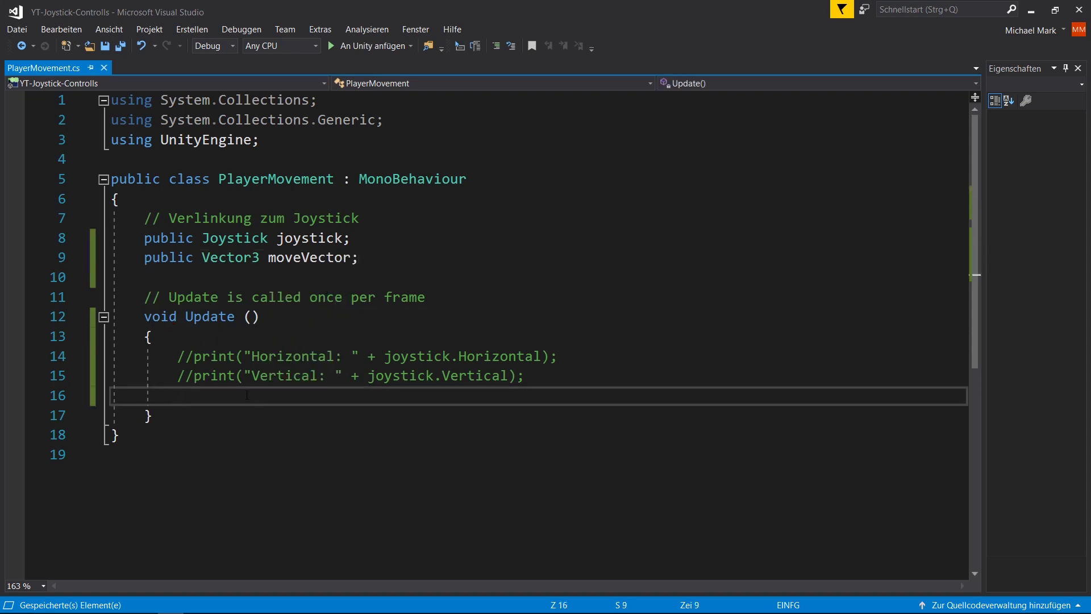
{"action": "type", "text": "moveVector"}
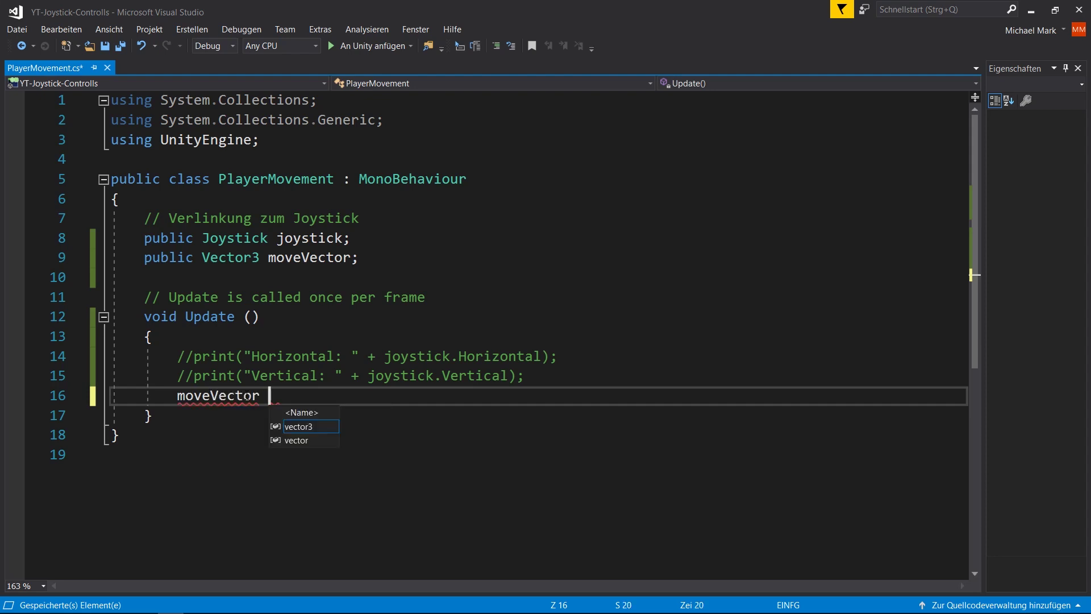
{"action": "type", "text": " ="}
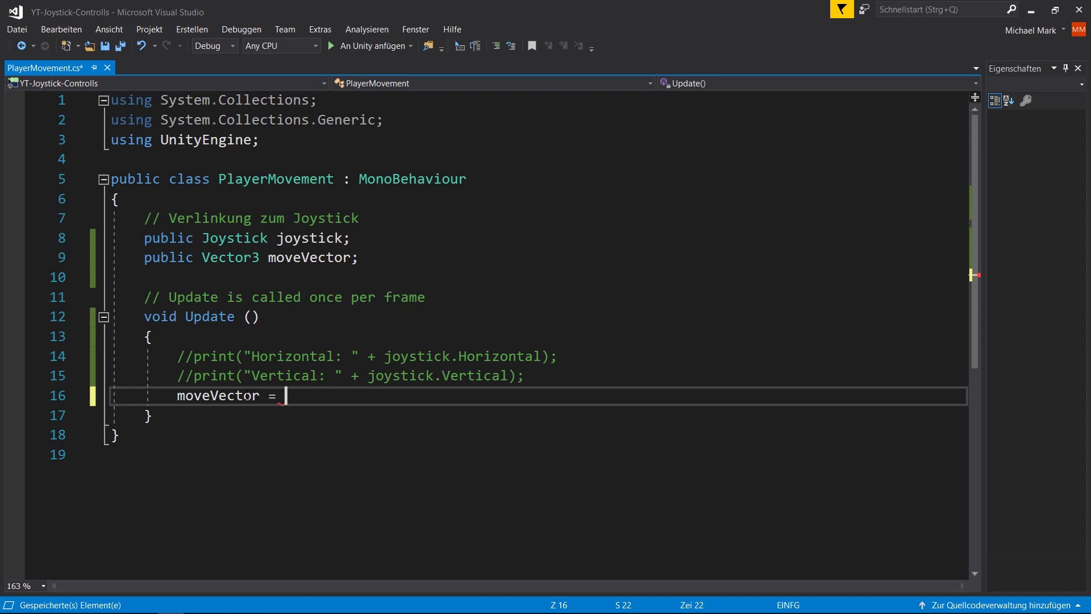
{"action": "type", "text": "new "}
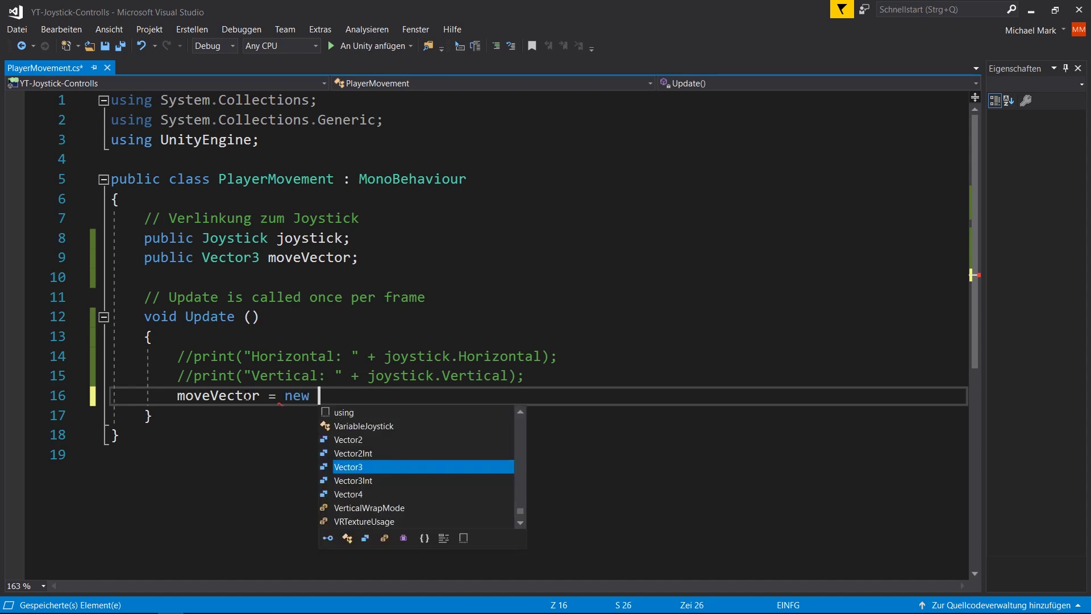
{"action": "type", "text": "Vector3"}
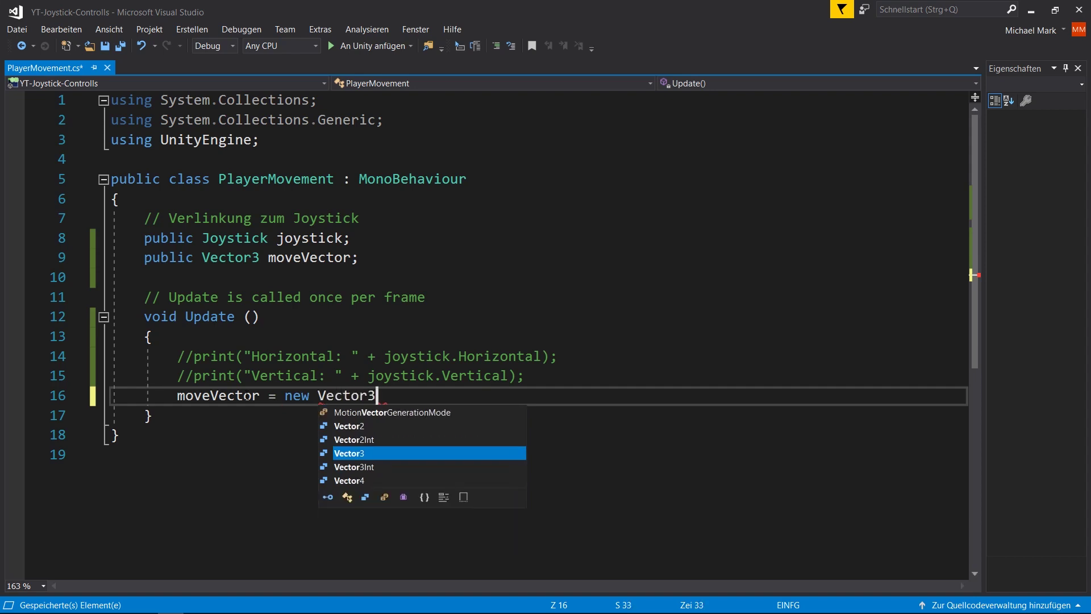
{"action": "type", "text": "("}
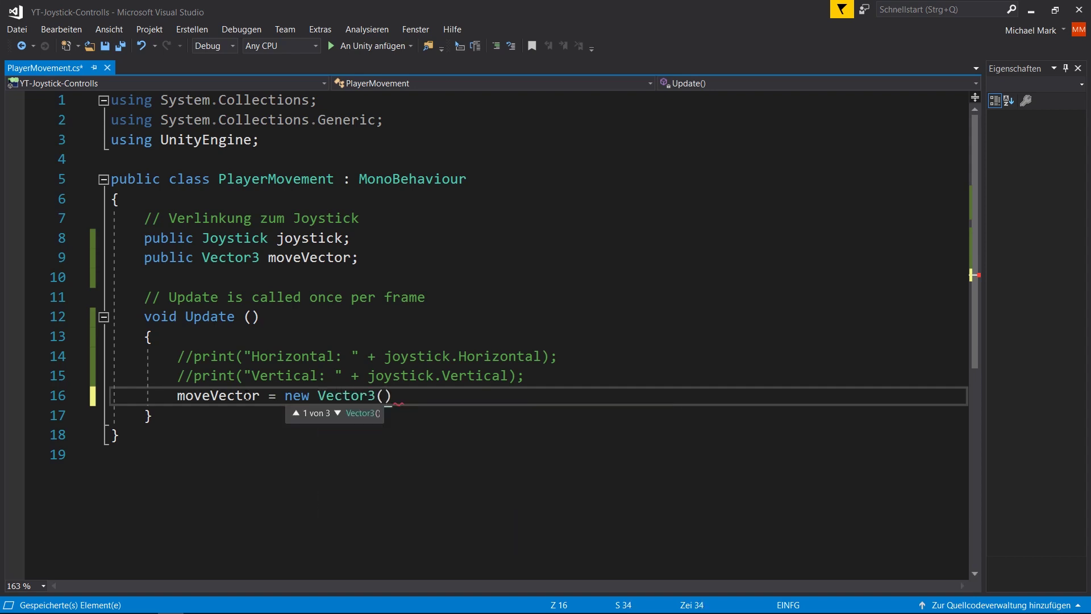
{"action": "key", "text": "Down"}
{"action": "key", "text": "Down"}
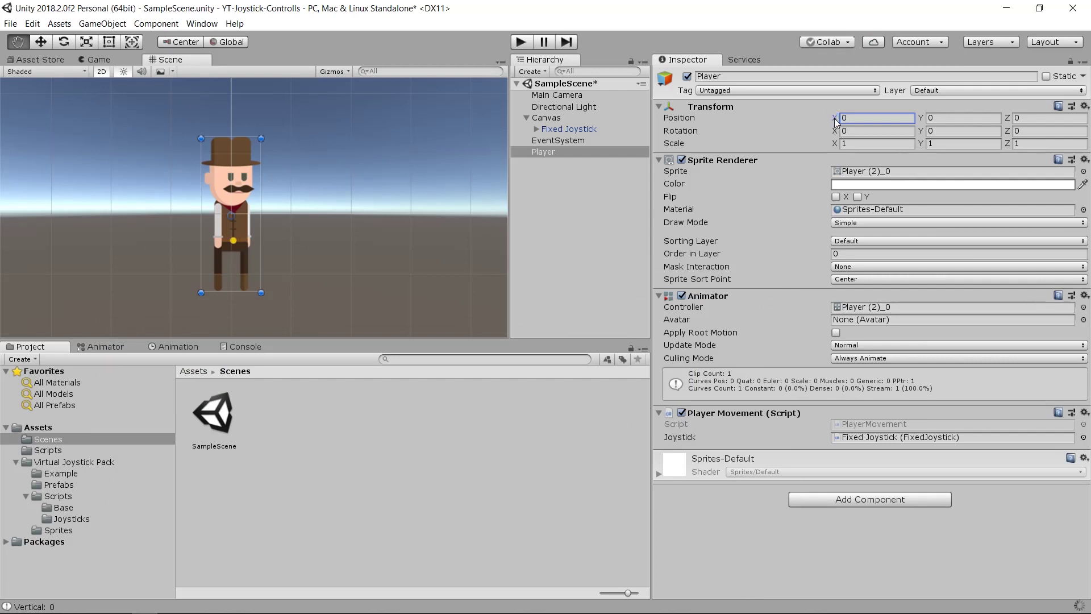
- Nudge the Player's Position X to 0.08, then set it back to 0
{"action": "left_click_drag", "start_coordinate": [834, 118], "coordinate": [839, 120]}
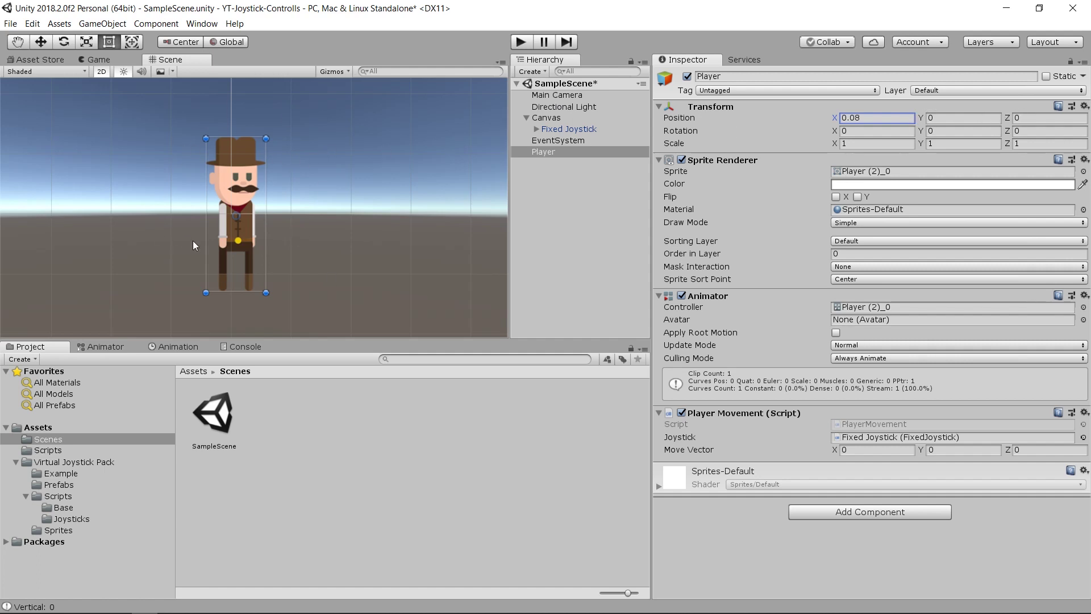
{"action": "double_click", "coordinate": [849, 117]}
{"action": "type", "text": "0"}
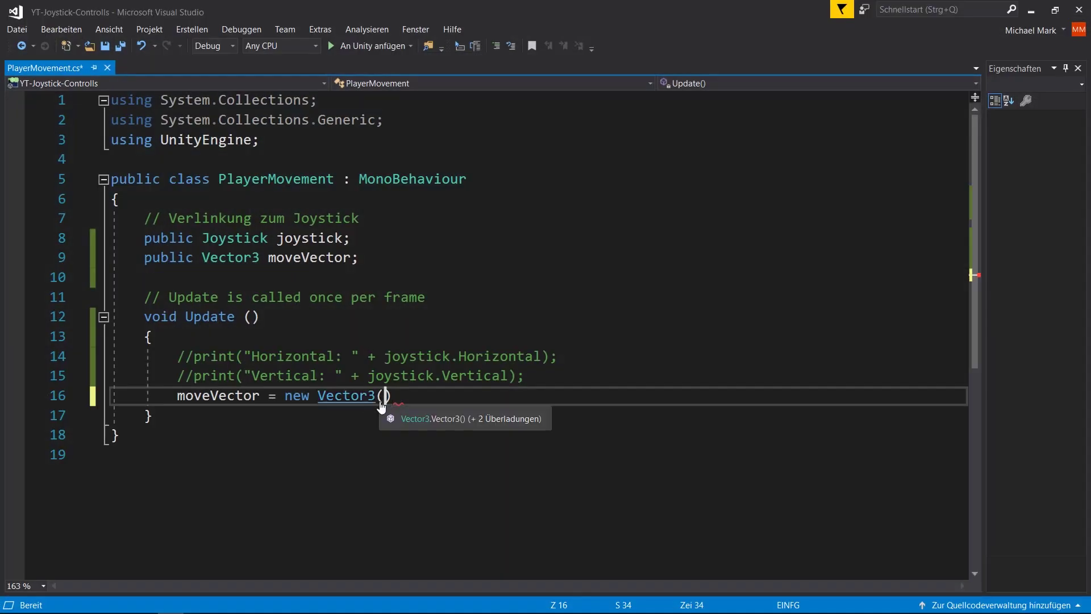
- Fill the Vector3 arguments on line 16 with joystick.Horizontal, 0, 0
{"action": "left_click", "coordinate": [431, 394]}
{"action": "key", "text": "BackSpace"}
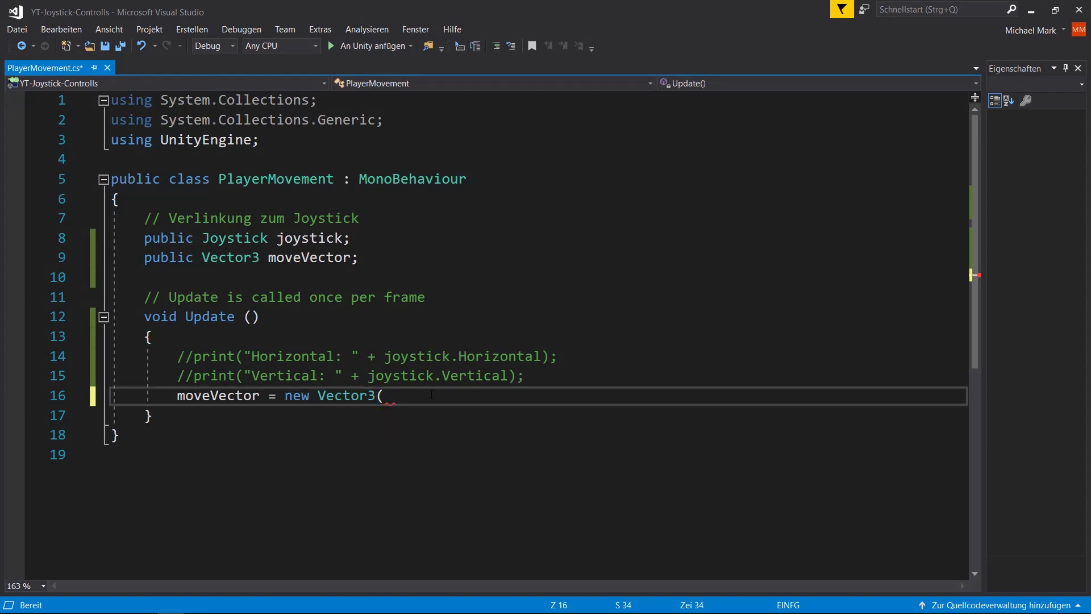
{"action": "key", "text": "BackSpace"}
{"action": "type", "text": "("}
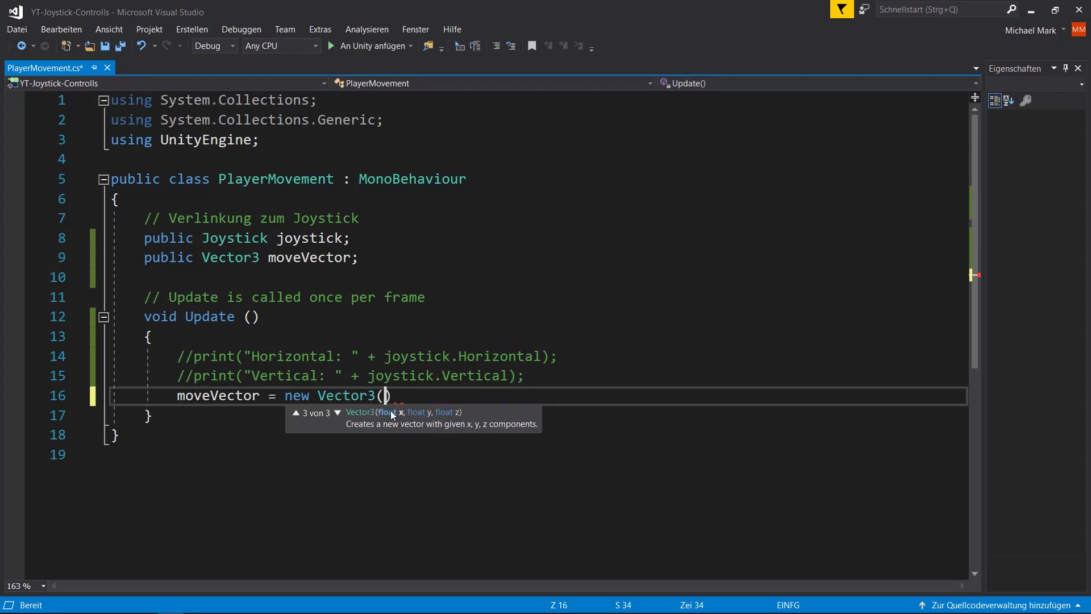
{"action": "left_click_drag", "start_coordinate": [367, 376], "coordinate": [509, 376]}
{"action": "left_click_drag", "start_coordinate": [379, 356], "coordinate": [541, 356]}
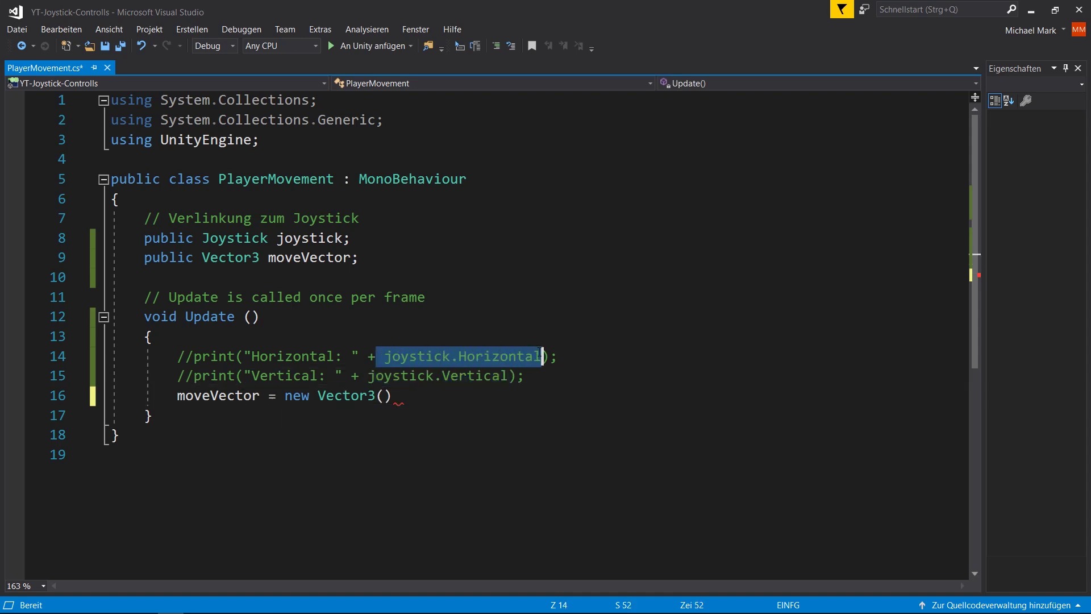
{"action": "left_click", "coordinate": [384, 395]}
{"action": "type", "text": "joystick"}
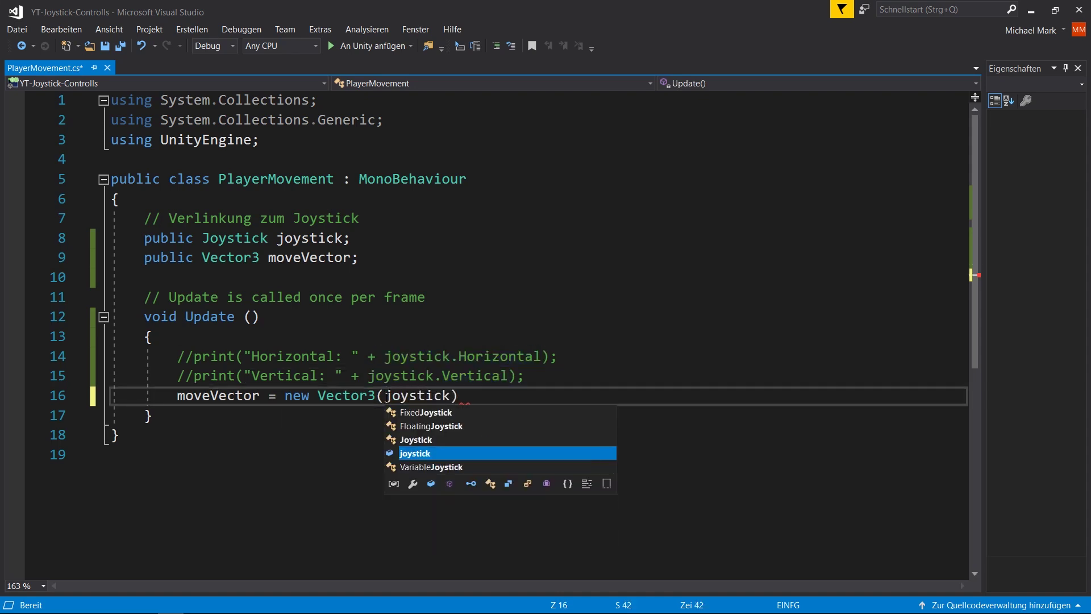
{"action": "type", "text": ".hor"}
{"action": "key", "text": "Tab"}
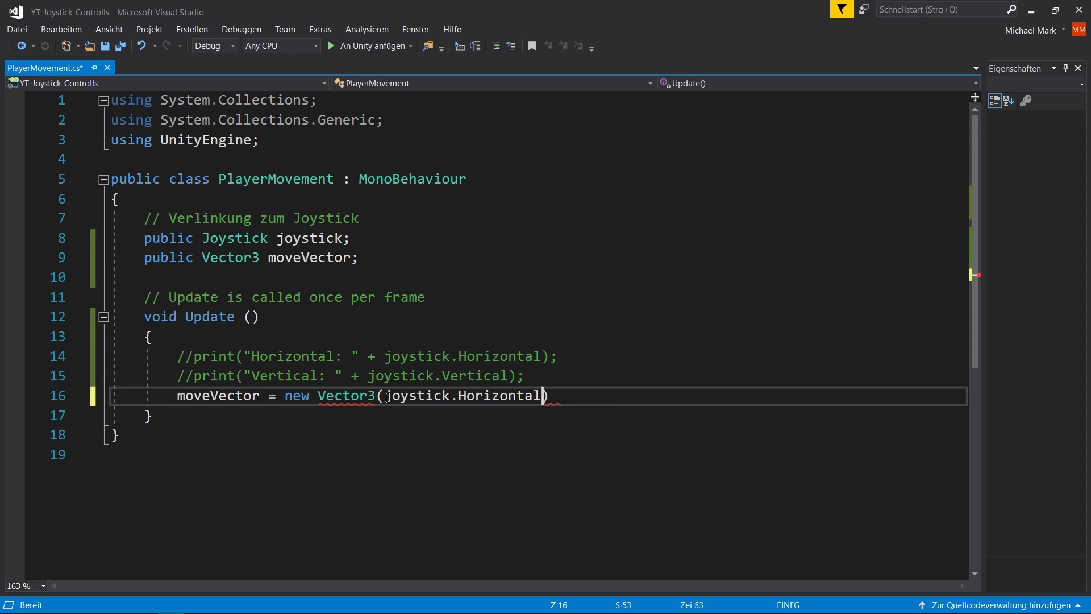
{"action": "type", "text": ","}
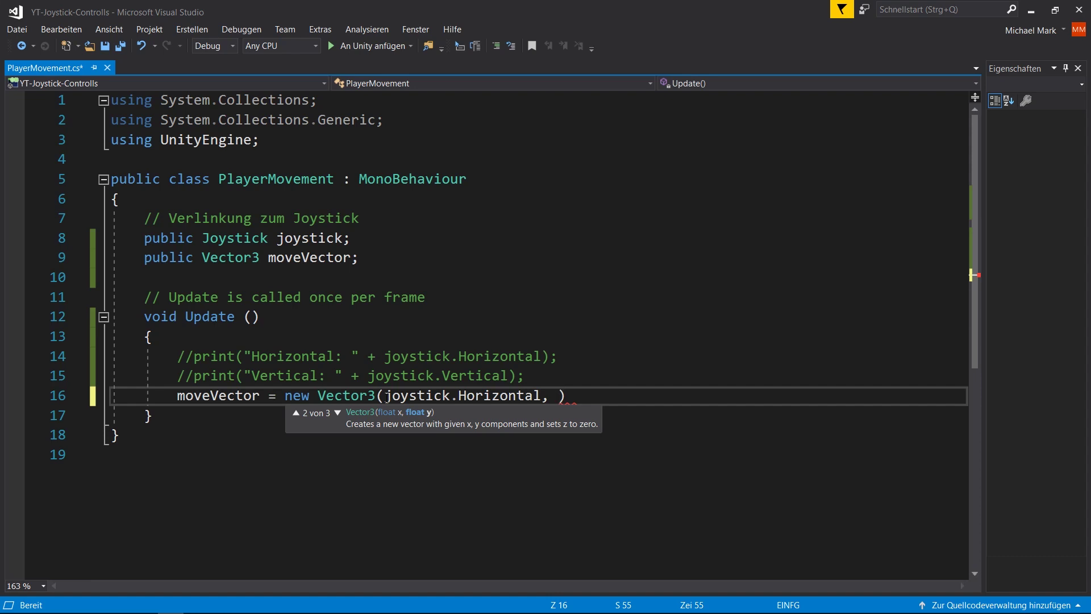
{"action": "type", "text": "0"}
{"action": "type", "text": ", 0"}
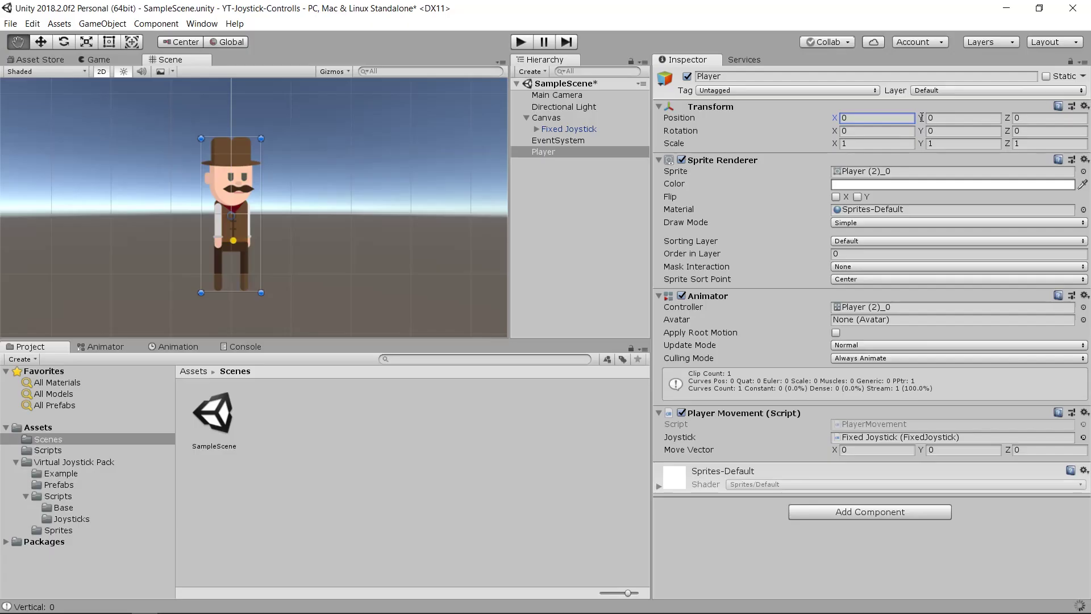
{"action": "left_click_drag", "start_coordinate": [921, 117], "coordinate": [946, 122]}
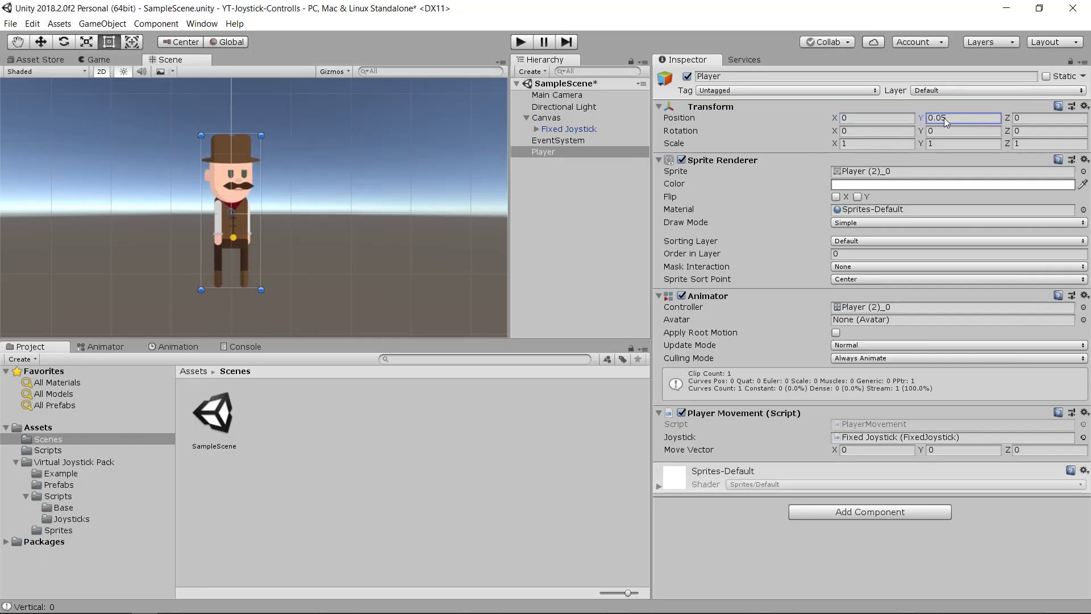
{"action": "key", "text": "ctrl+z"}
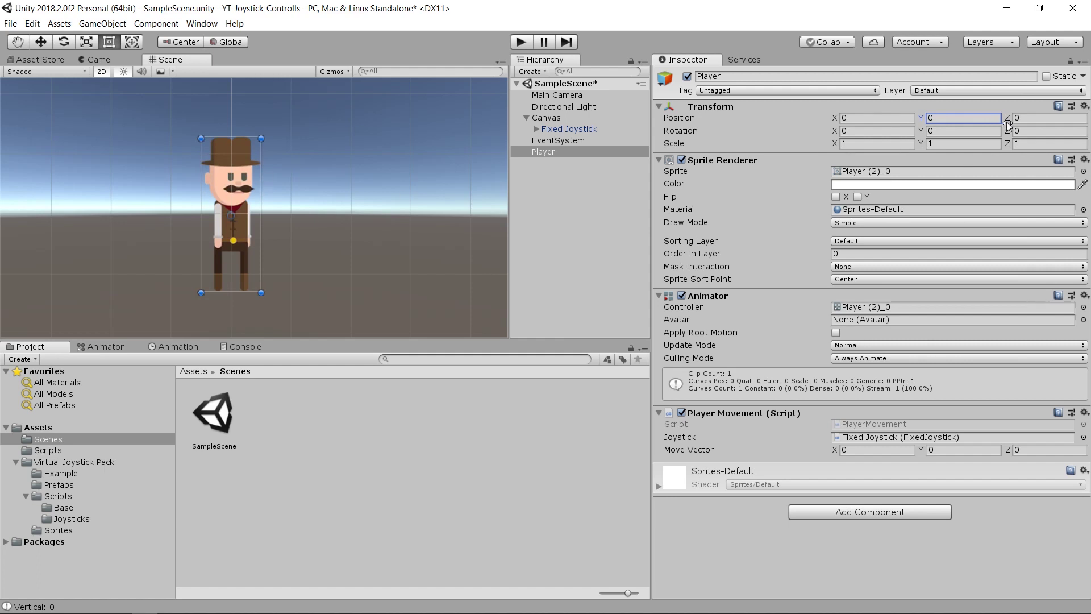
{"action": "left_click_drag", "start_coordinate": [1006, 117], "coordinate": [1005, 127]}
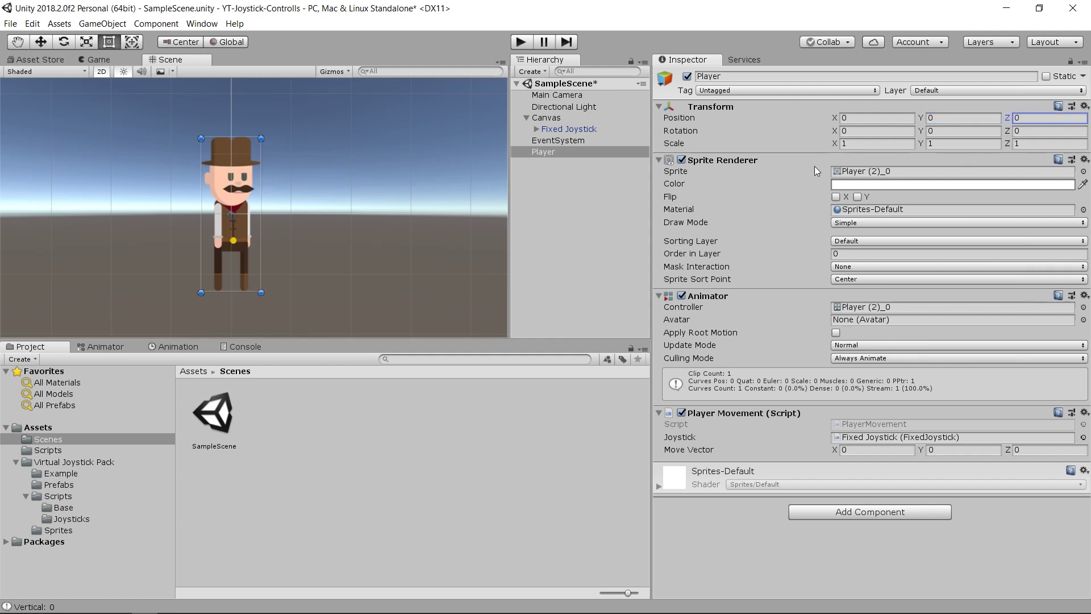
{"action": "key", "text": "ctrl+z"}
{"action": "key", "text": "alt+Tab"}
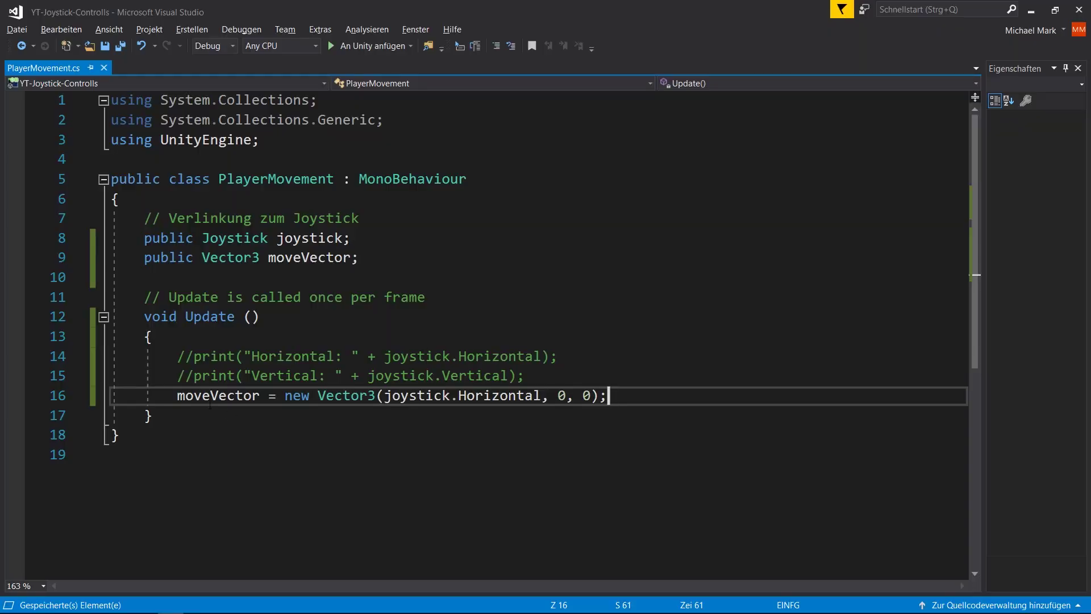
- Insert an empty line after the moveVector assignment and review the moveVector field and class name
{"action": "left_click_drag", "start_coordinate": [177, 395], "coordinate": [609, 395]}
{"action": "left_click", "coordinate": [620, 395]}
{"action": "key", "text": "Return"}
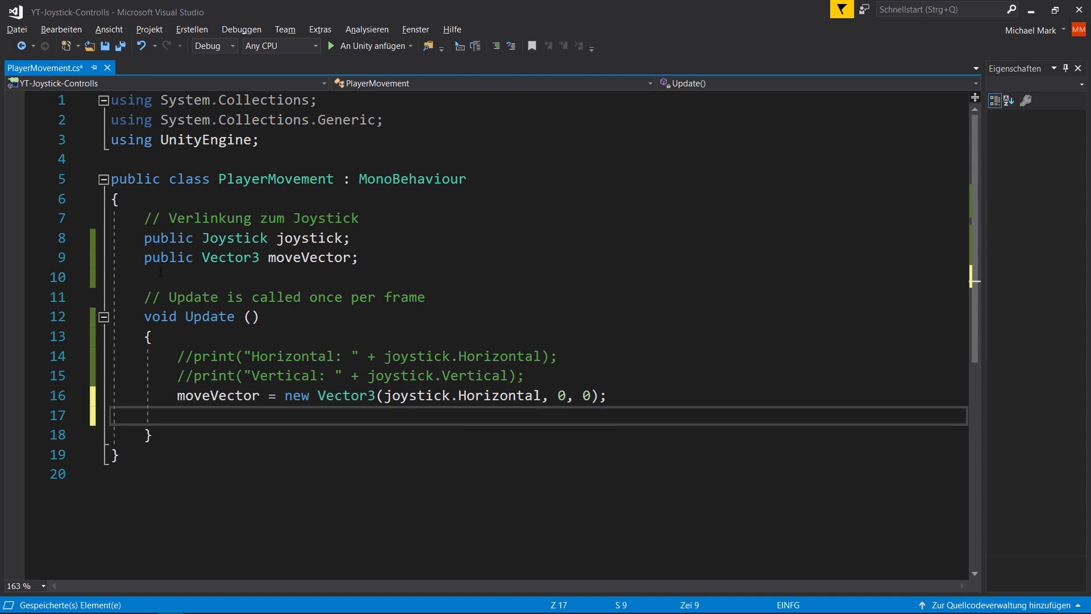
{"action": "left_click", "coordinate": [149, 259]}
{"action": "left_click_drag", "start_coordinate": [147, 259], "coordinate": [359, 259]}
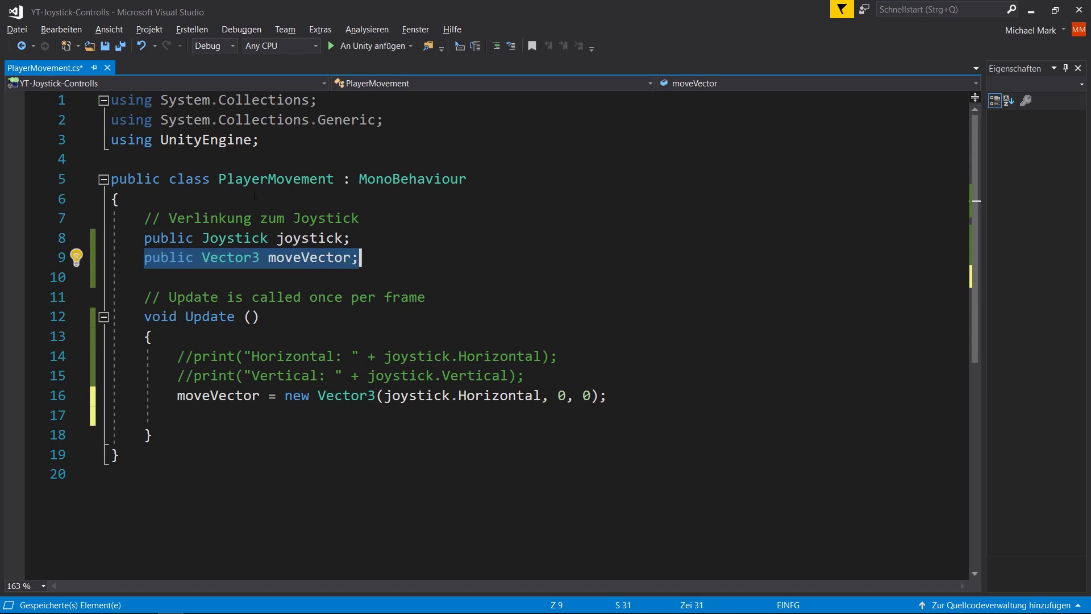
{"action": "left_click", "coordinate": [220, 179]}
{"action": "left_click_drag", "start_coordinate": [220, 179], "coordinate": [335, 179]}
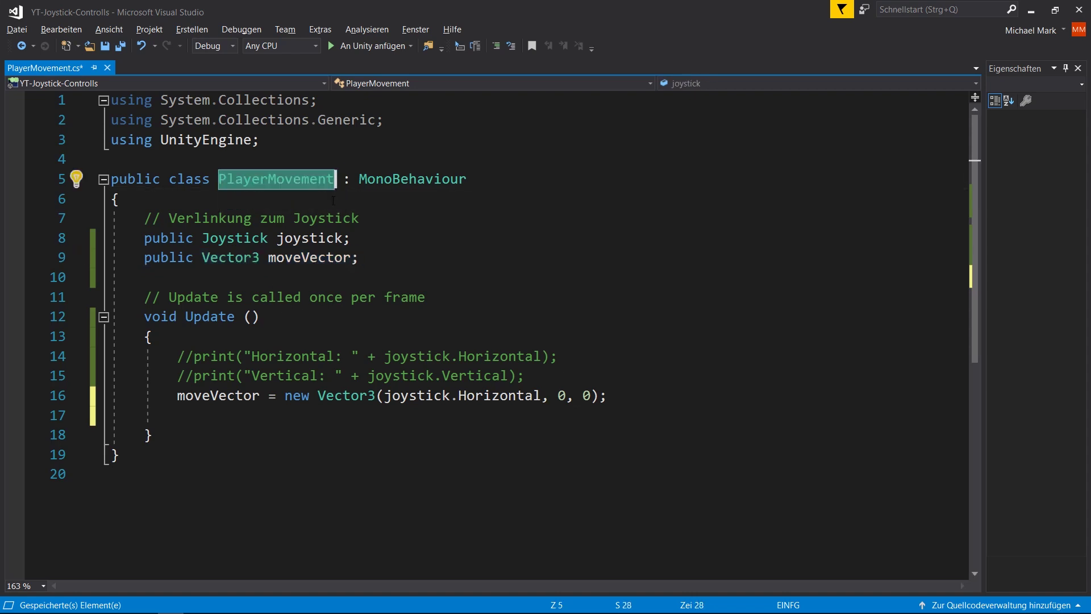
- Check Unity, then type gameObject.transform.Translate on line 17
{"action": "left_click", "coordinate": [1032, 9]}
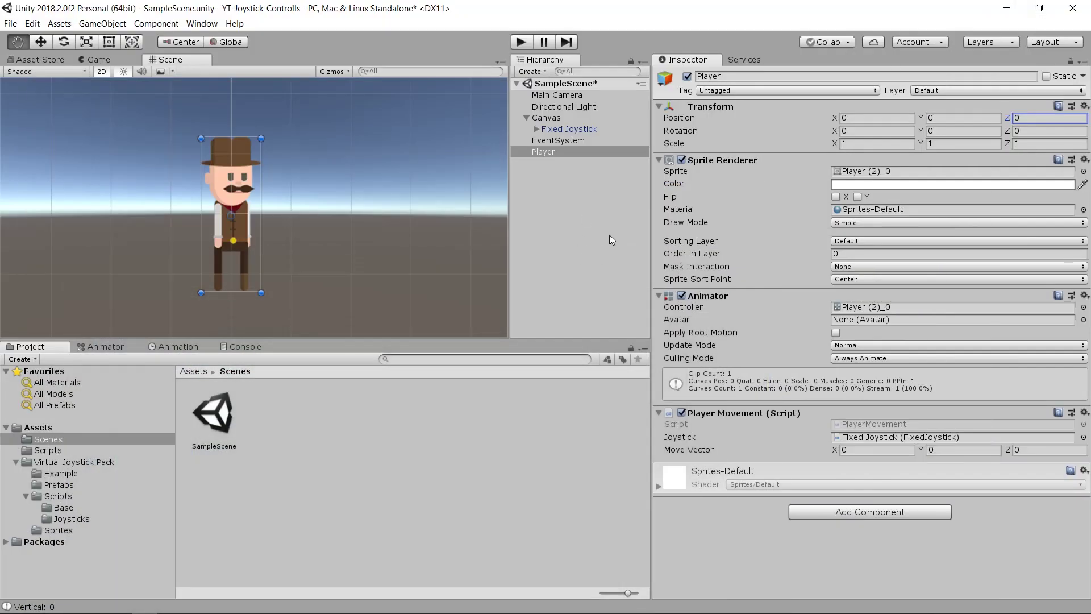
{"action": "key", "text": "alt+Tab"}
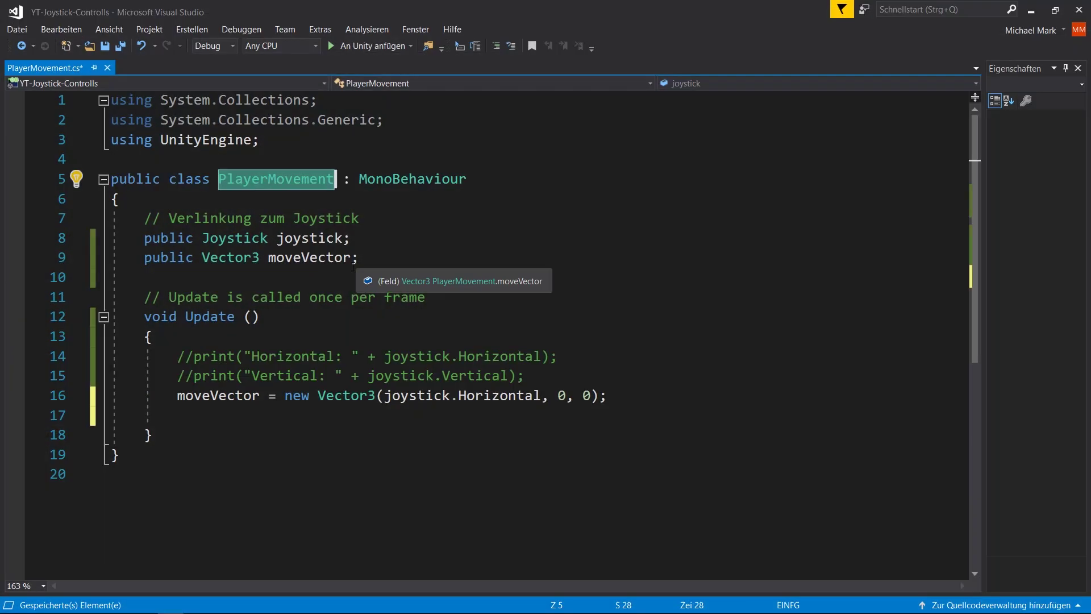
{"action": "left_click", "coordinate": [205, 412]}
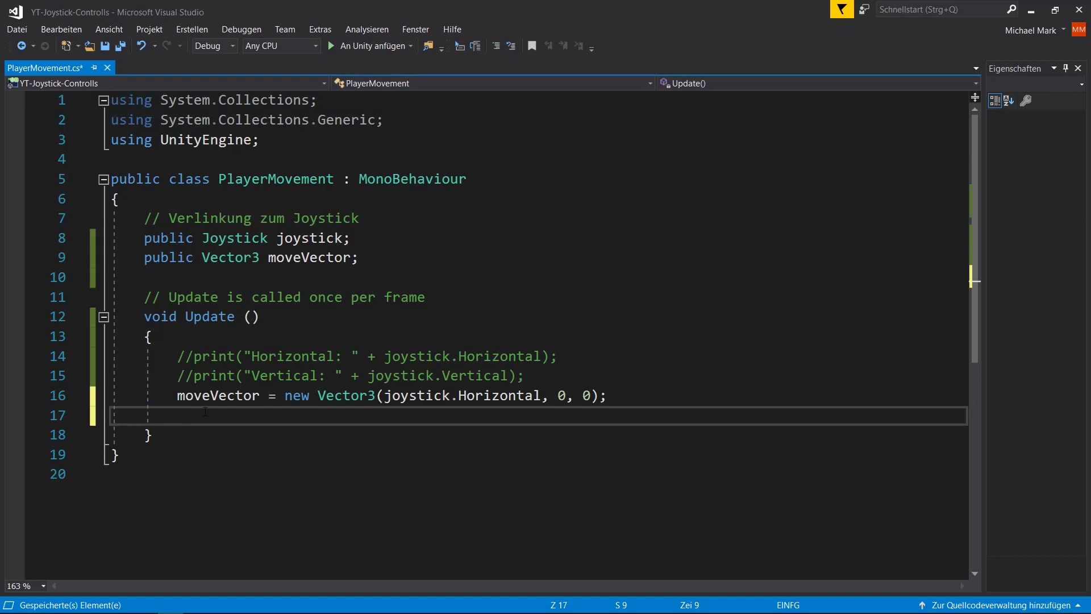
{"action": "type", "text": "g"}
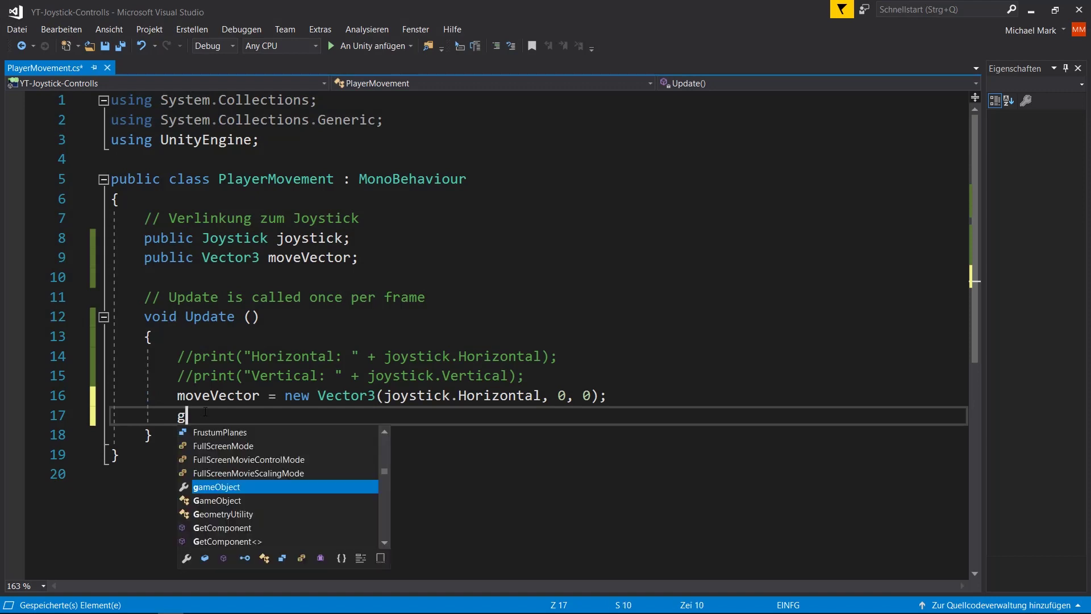
{"action": "type", "text": "ame"}
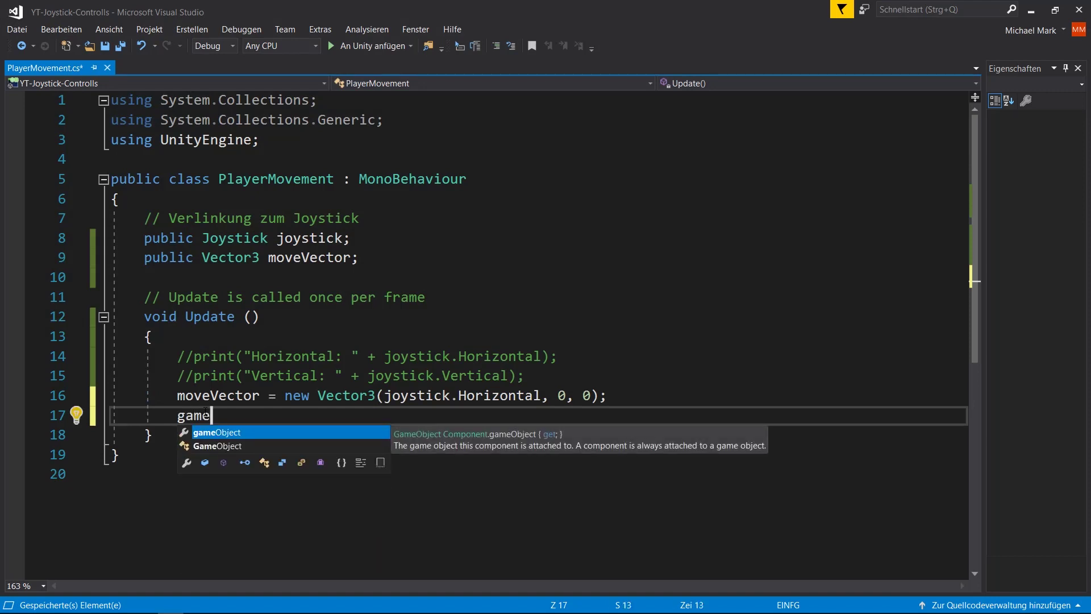
{"action": "key", "text": "BackSpace"}
{"action": "key", "text": "BackSpace"}
{"action": "key", "text": "BackSpace"}
{"action": "type", "text": "gam"}
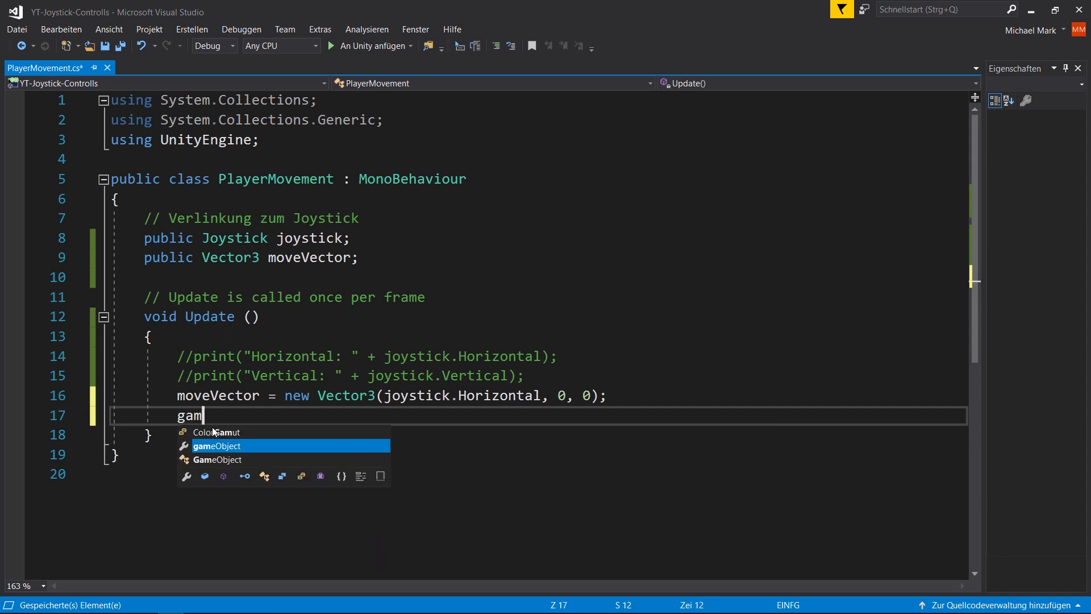
{"action": "type", "text": "e"}
{"action": "double_click", "coordinate": [213, 430]}
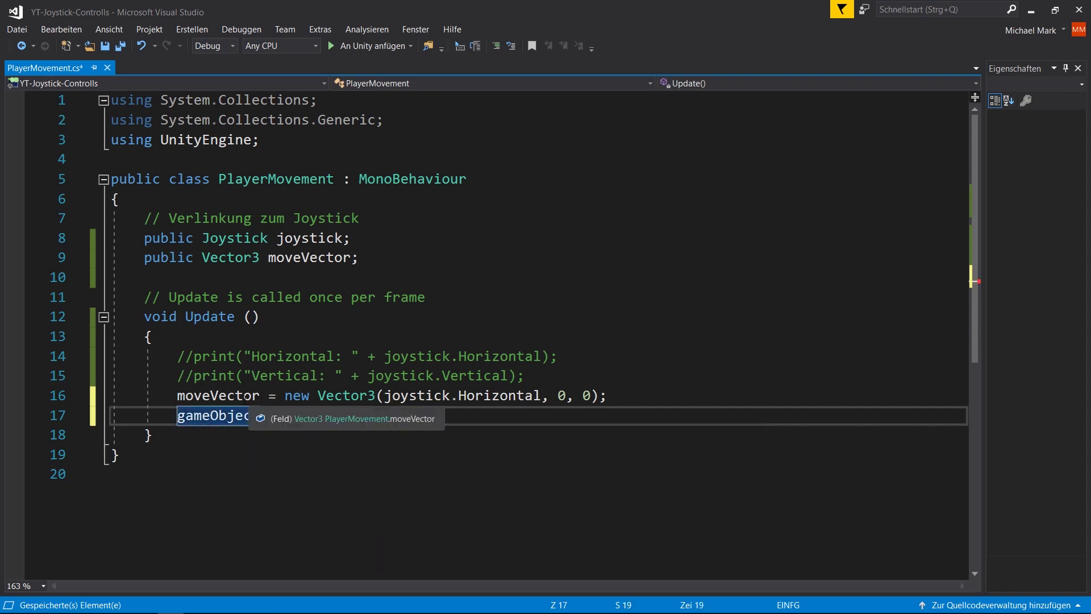
{"action": "type", "text": ".transform"}
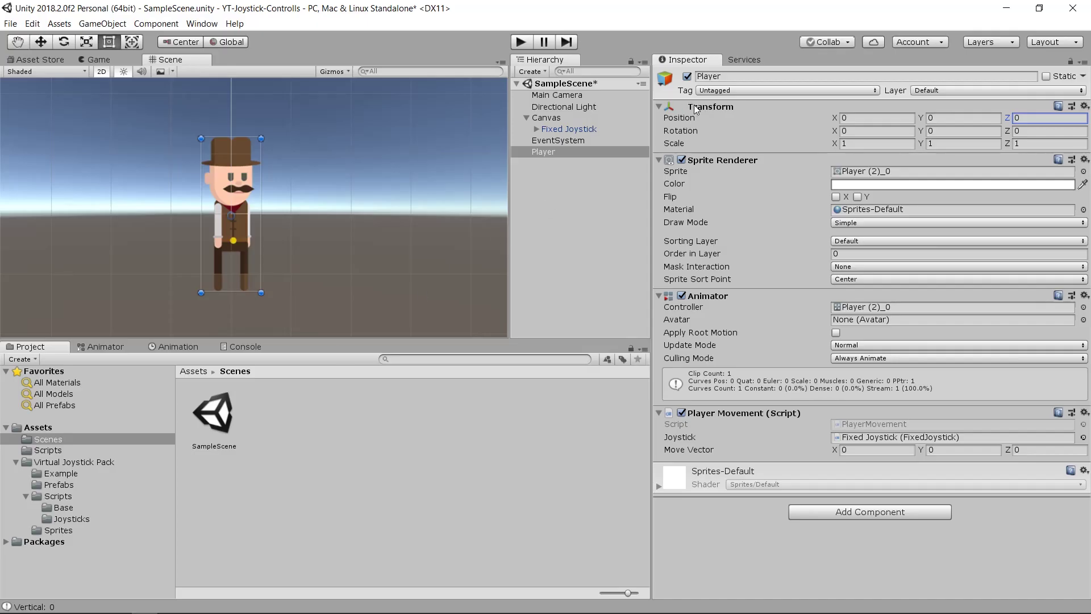
{"action": "type", "text": "."}
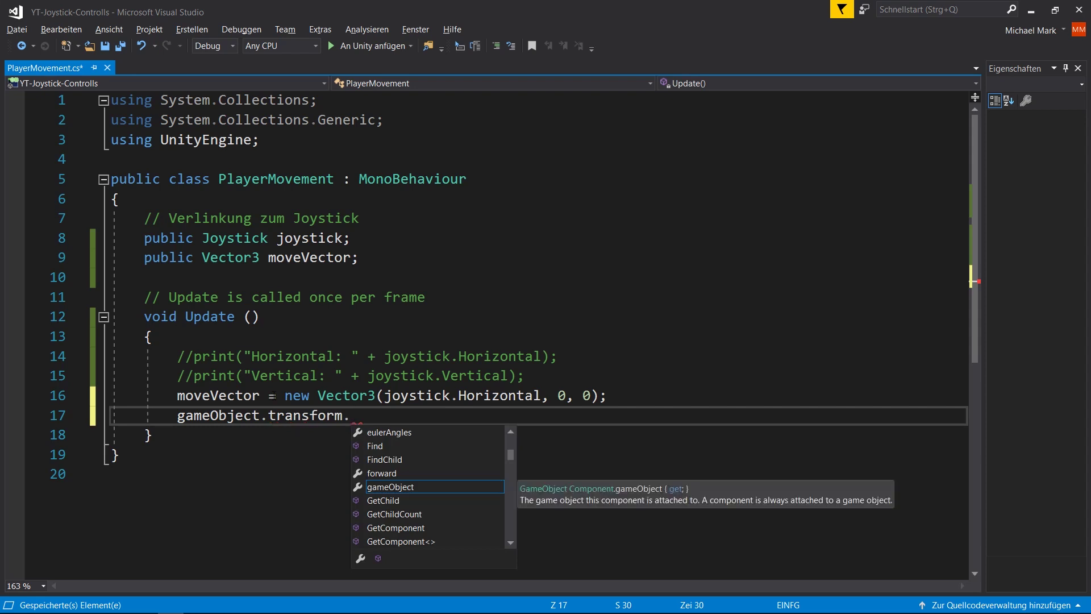
{"action": "type", "text": "Trans"}
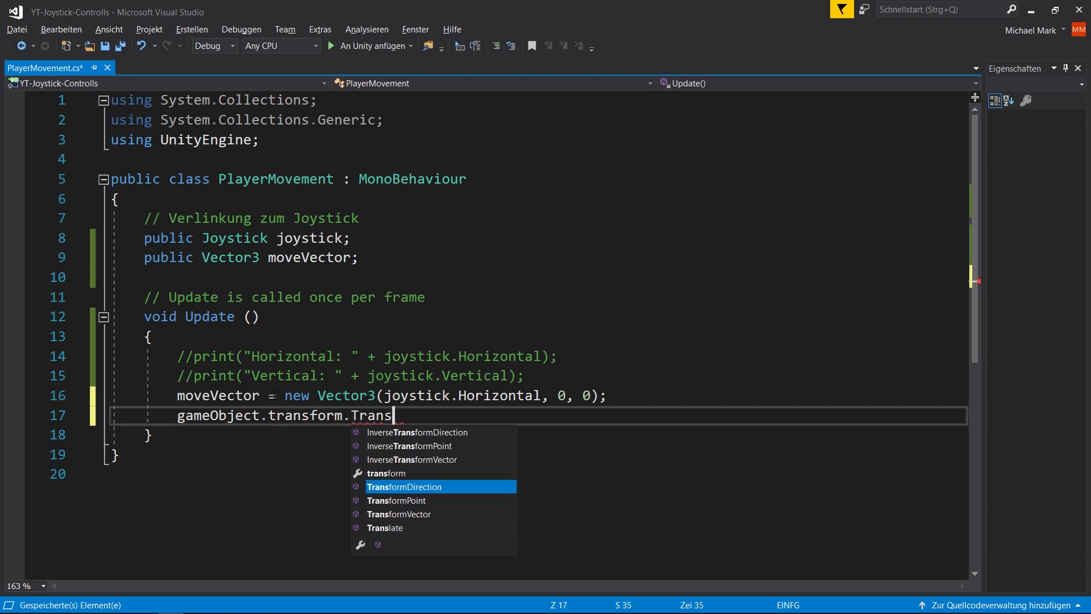
{"action": "type", "text": "late"}
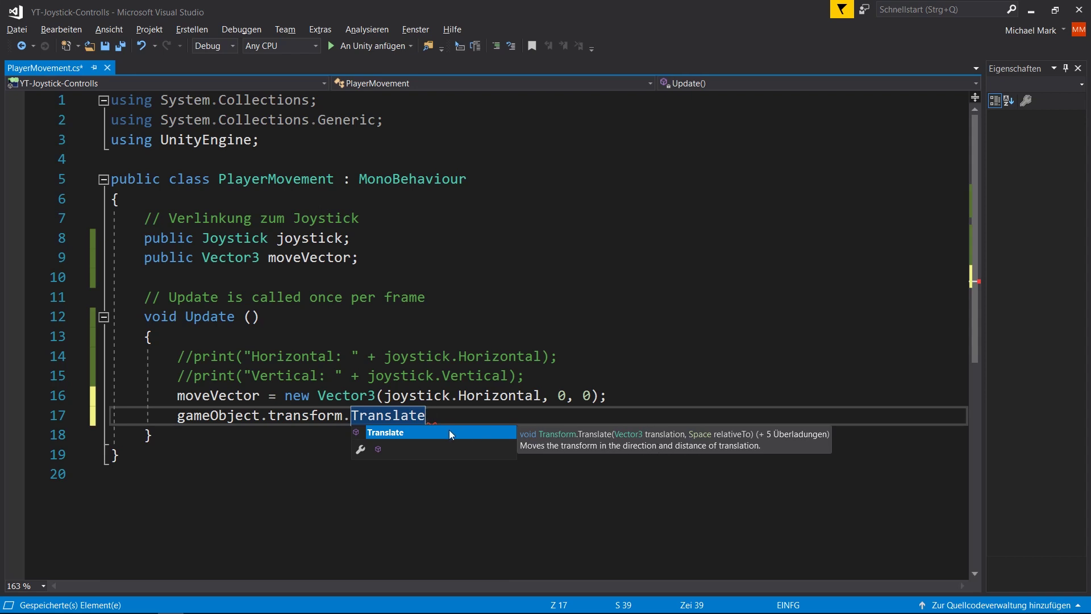
- Complete line 17 as gameObject.transform.Translate(moveVector); and switch to Unity
{"action": "key", "text": "Escape"}
{"action": "type", "text": "("}
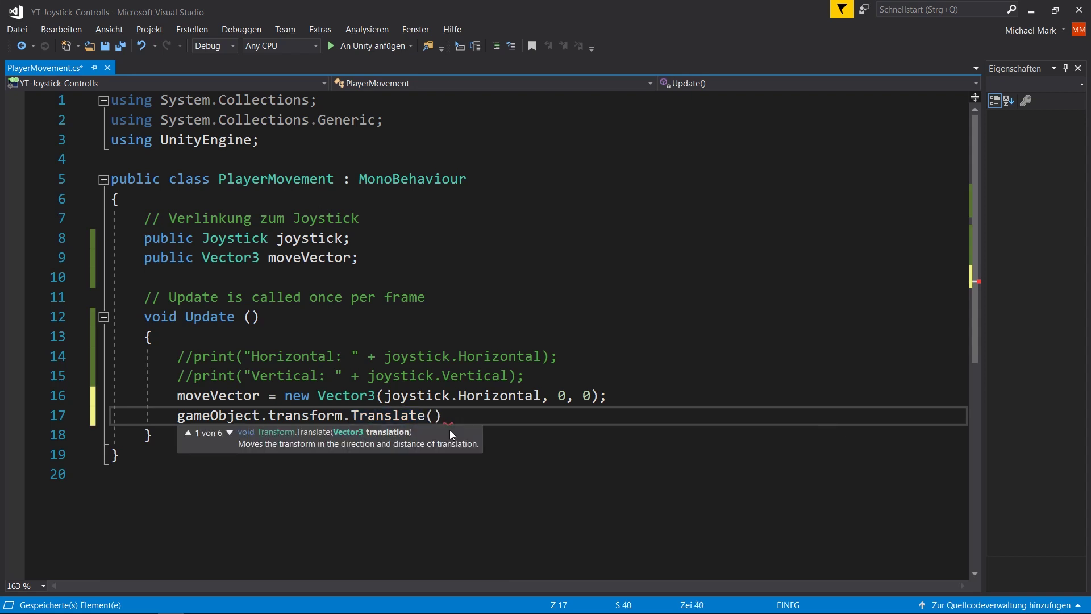
{"action": "type", "text": "mo"}
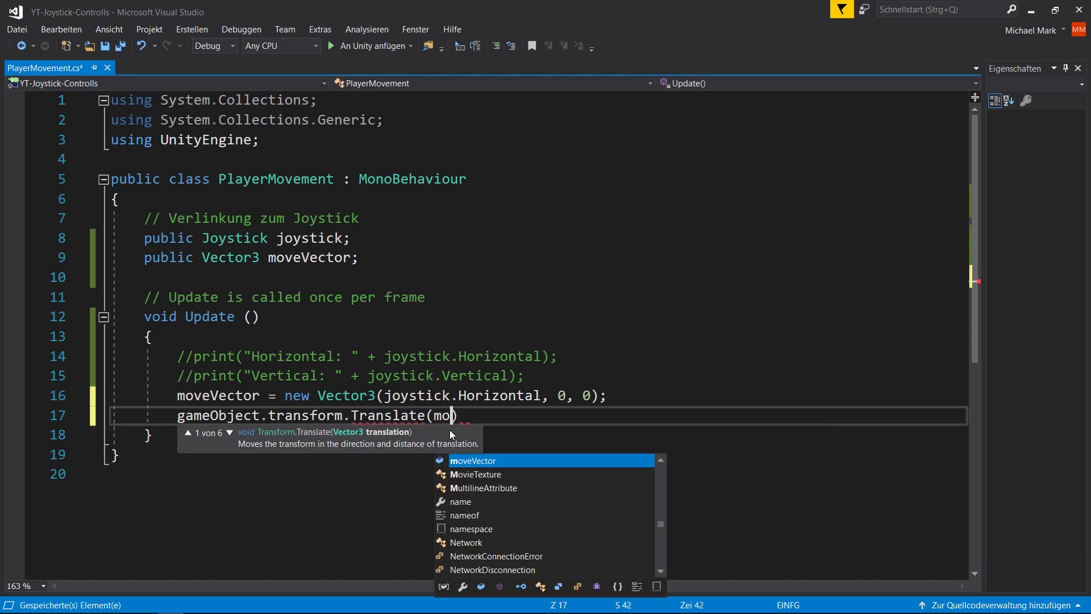
{"action": "type", "text": "ve"}
{"action": "key", "text": "Tab"}
{"action": "type", "text": ");"}
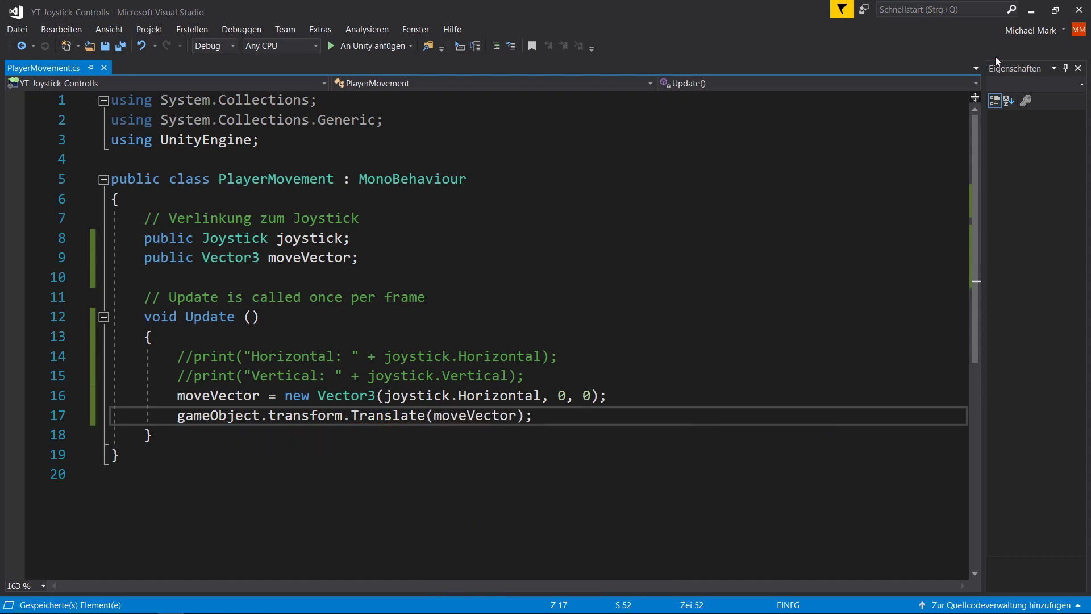
{"action": "left_click", "coordinate": [1031, 10]}
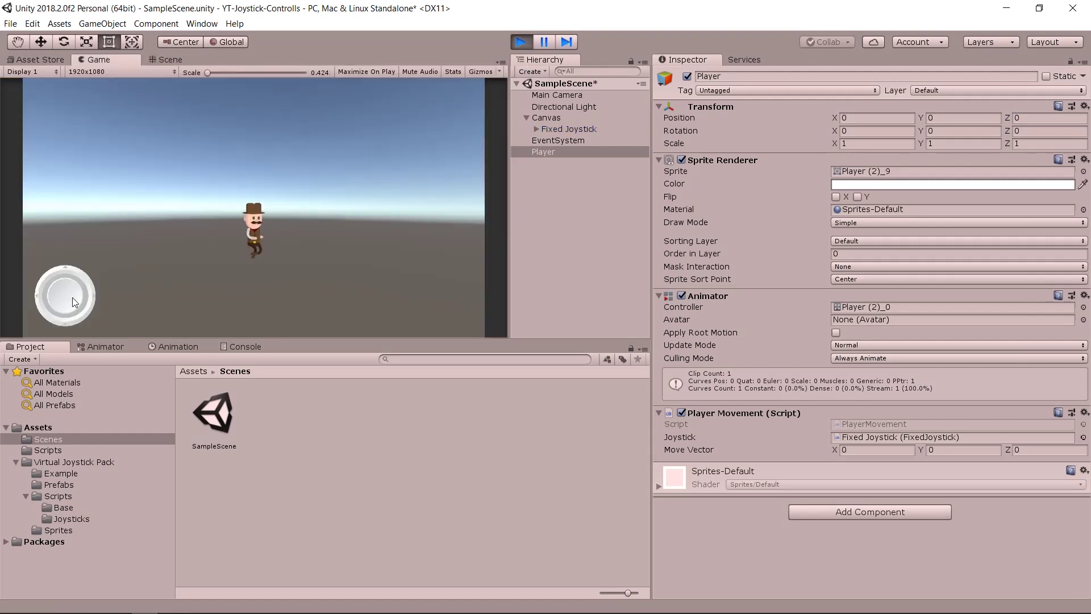
- Push the joystick right to walk the cowboy sideways, then stop play and return to the script
{"action": "mouse_move", "coordinate": [73, 298]}
{"action": "left_mouse_down"}
{"action": "mouse_move", "coordinate": [40, 299]}
{"action": "mouse_move", "coordinate": [90, 297]}
{"action": "mouse_move", "coordinate": [61, 298]}
{"action": "left_mouse_up"}
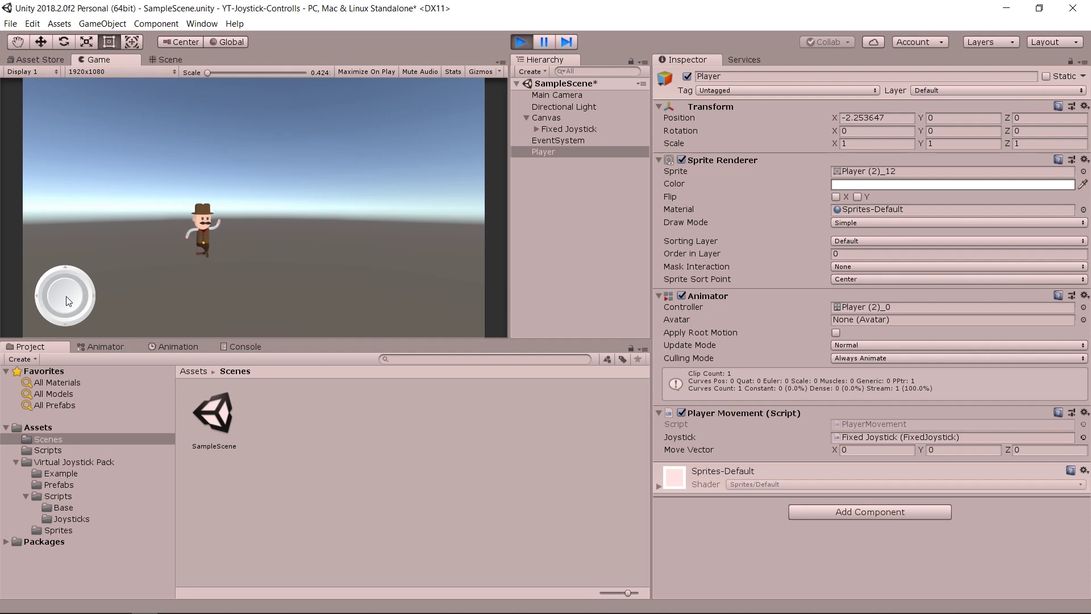
{"action": "left_click", "coordinate": [521, 42]}
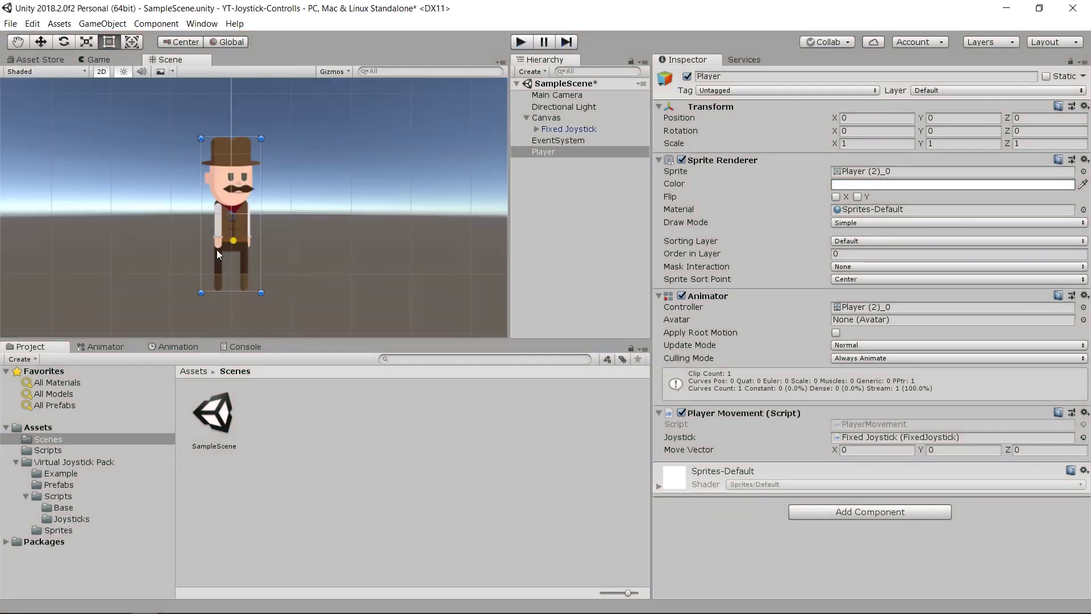
{"action": "key", "text": "alt+Tab"}
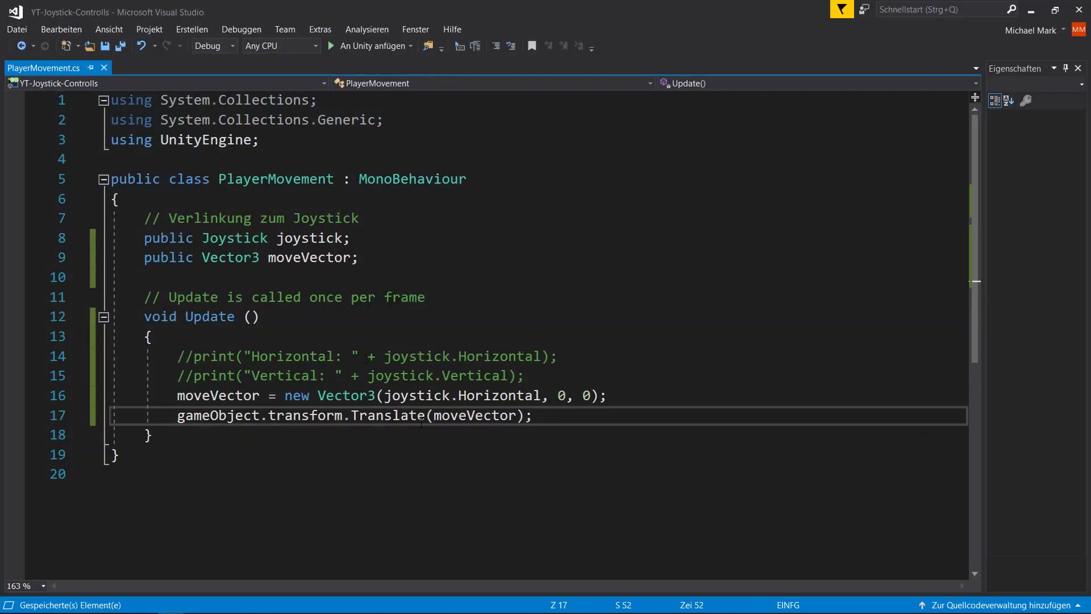
- Add an empty void FixedUpdate() method below the Update method
{"action": "left_click_drag", "start_coordinate": [532, 415], "coordinate": [177, 415]}
{"action": "left_click", "coordinate": [350, 415]}
{"action": "double_click", "coordinate": [388, 415]}
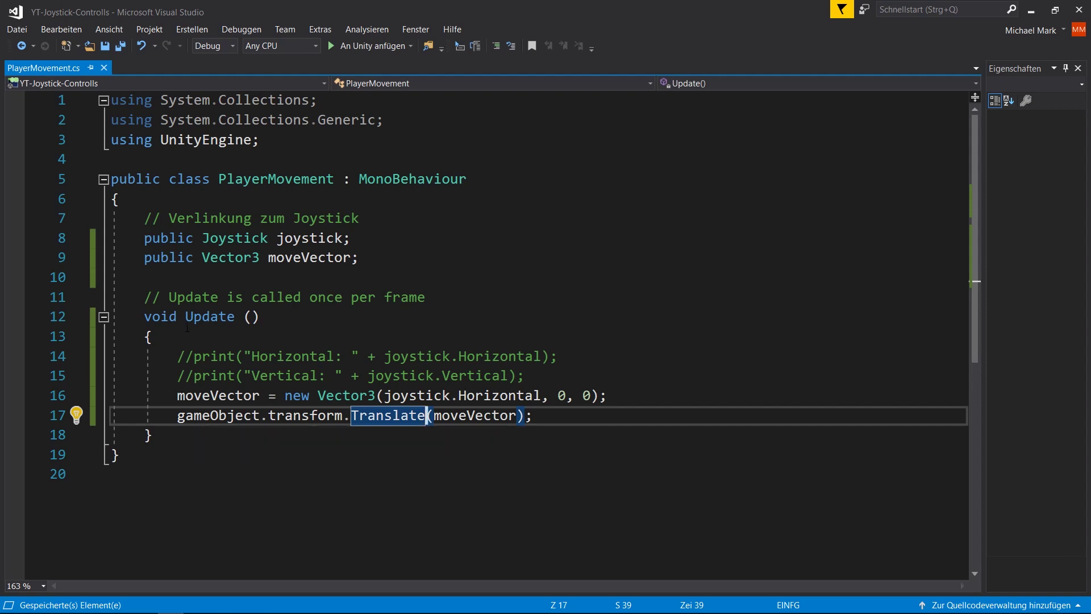
{"action": "double_click", "coordinate": [209, 317]}
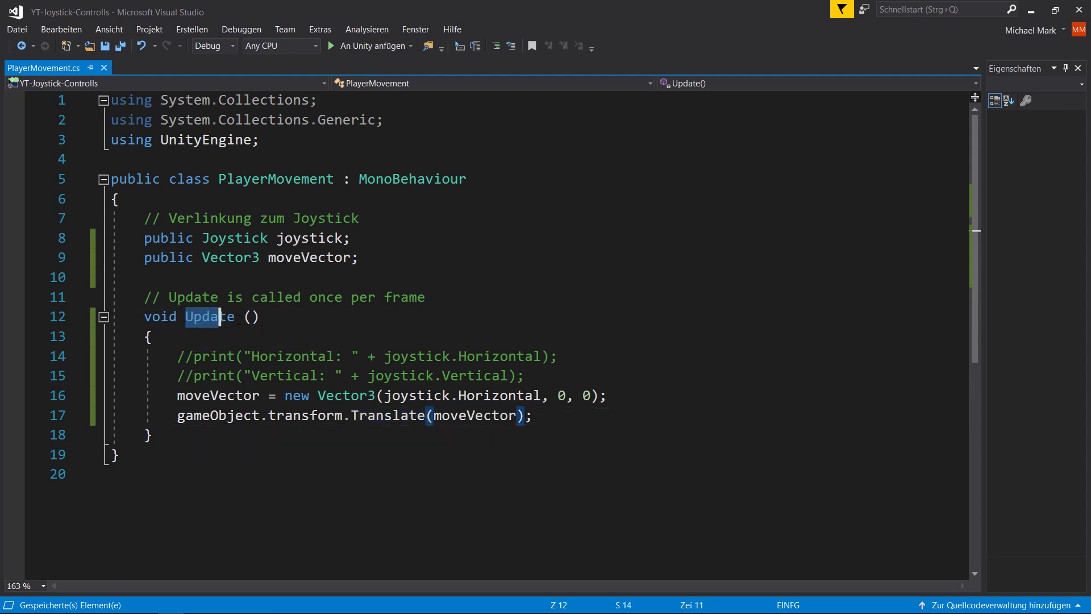
{"action": "left_click", "coordinate": [272, 318]}
{"action": "left_click_drag", "start_coordinate": [454, 297], "coordinate": [142, 297]}
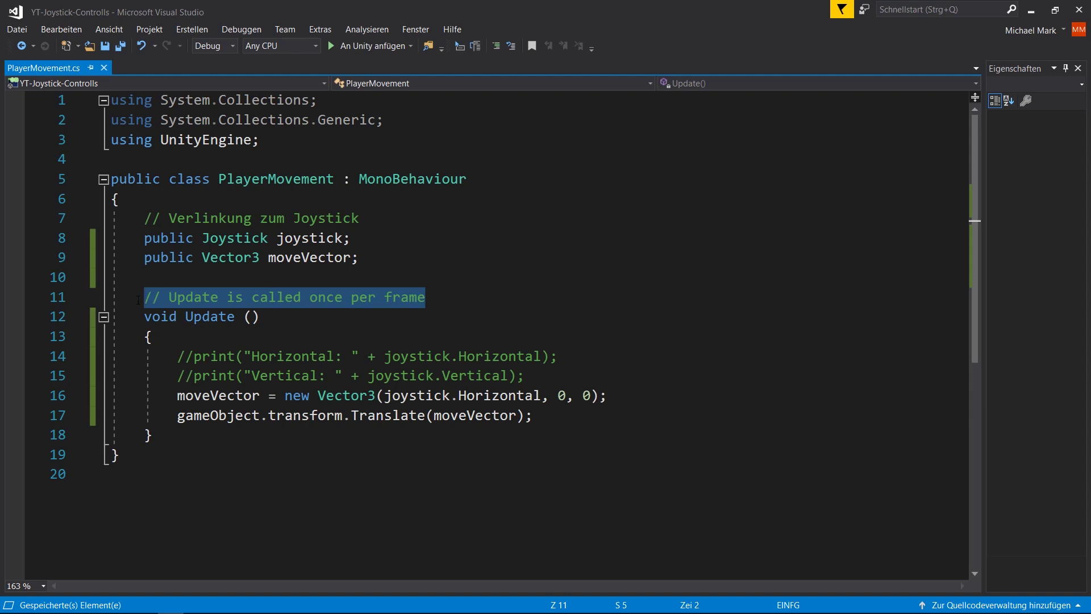
{"action": "left_click", "coordinate": [170, 431]}
{"action": "key", "text": "Return"}
{"action": "key", "text": "Return"}
{"action": "type", "text": "void "}
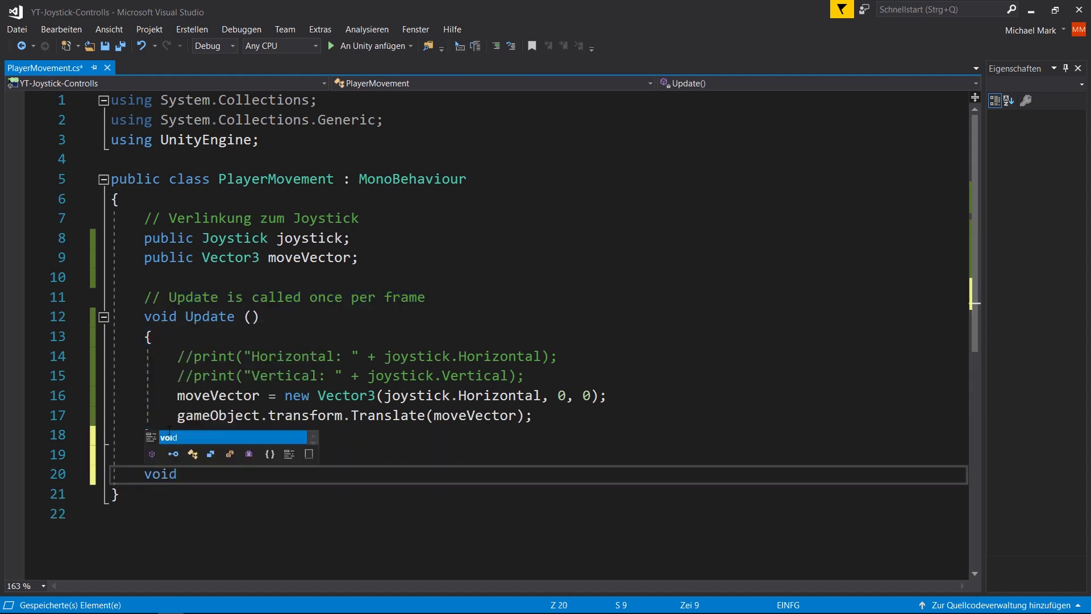
{"action": "type", "text": "Fixe"}
{"action": "key", "text": "Tab"}
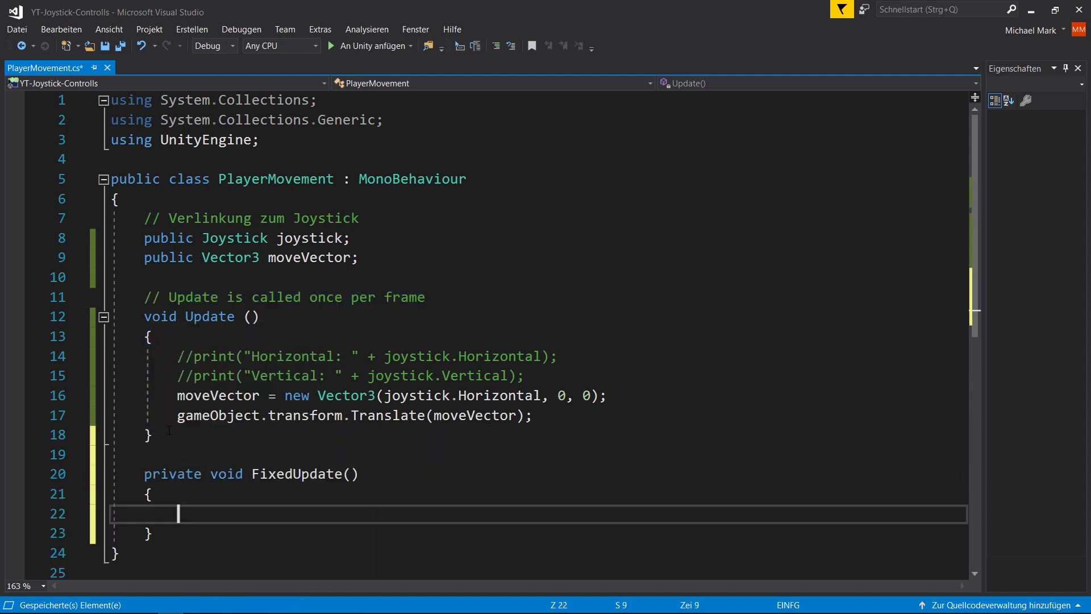
{"action": "type", "text": "("}
{"action": "key", "text": "BackSpace"}
{"action": "key", "text": "BackSpace"}
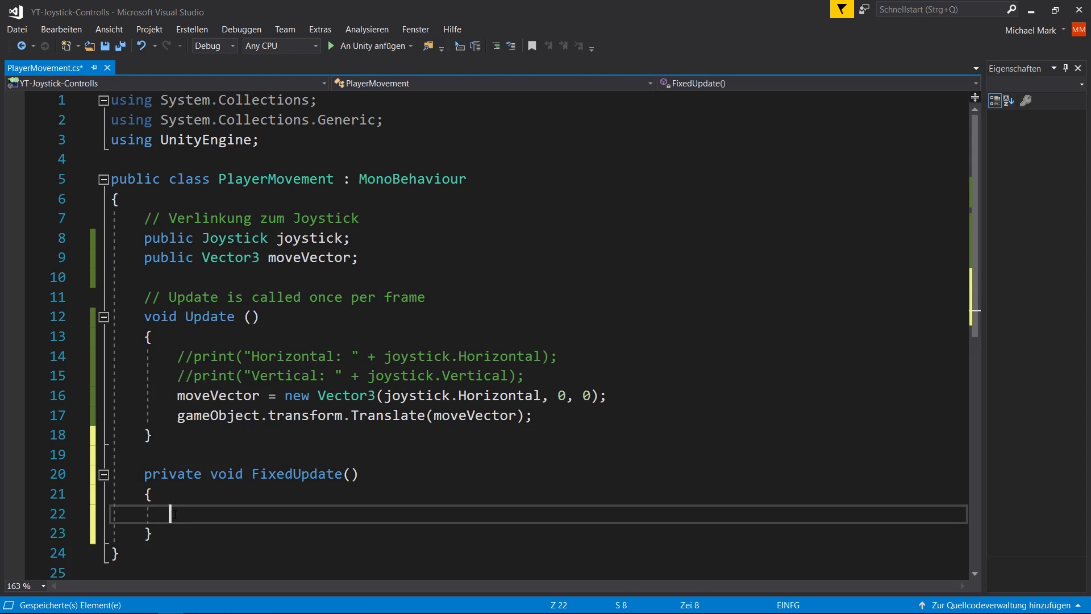
- Move the gameObject.transform.Translate(moveVector); statement from Update into FixedUpdate
{"action": "scroll", "coordinate": [159, 508], "scroll_direction": "down", "scroll_amount": 1}
{"action": "left_click_drag", "start_coordinate": [177, 356], "coordinate": [532, 357]}
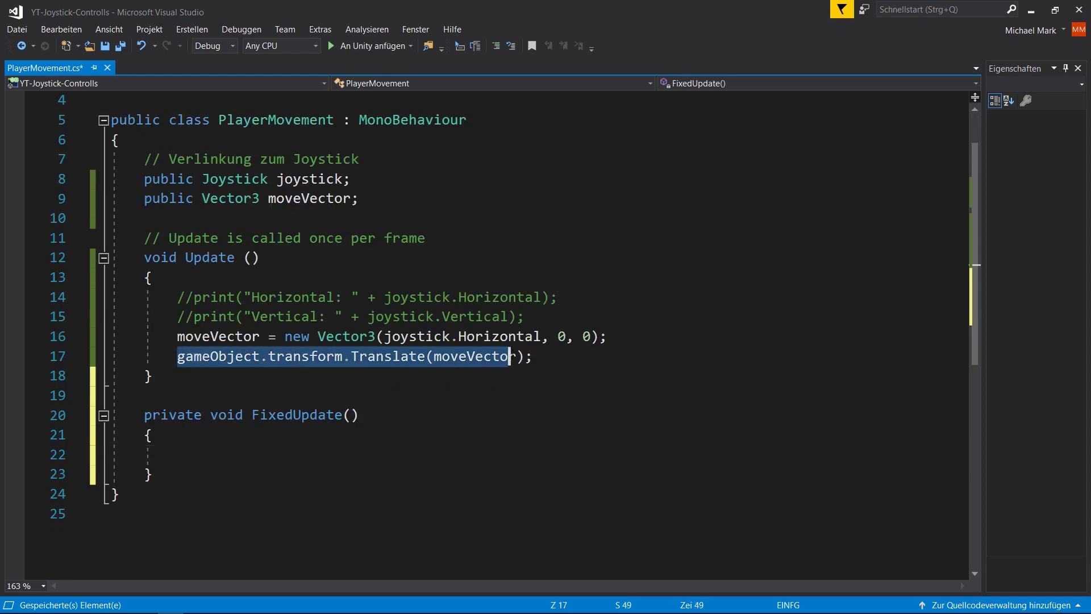
{"action": "key", "text": "ctrl+x"}
{"action": "left_click", "coordinate": [182, 457]}
{"action": "key", "text": "ctrl+v"}
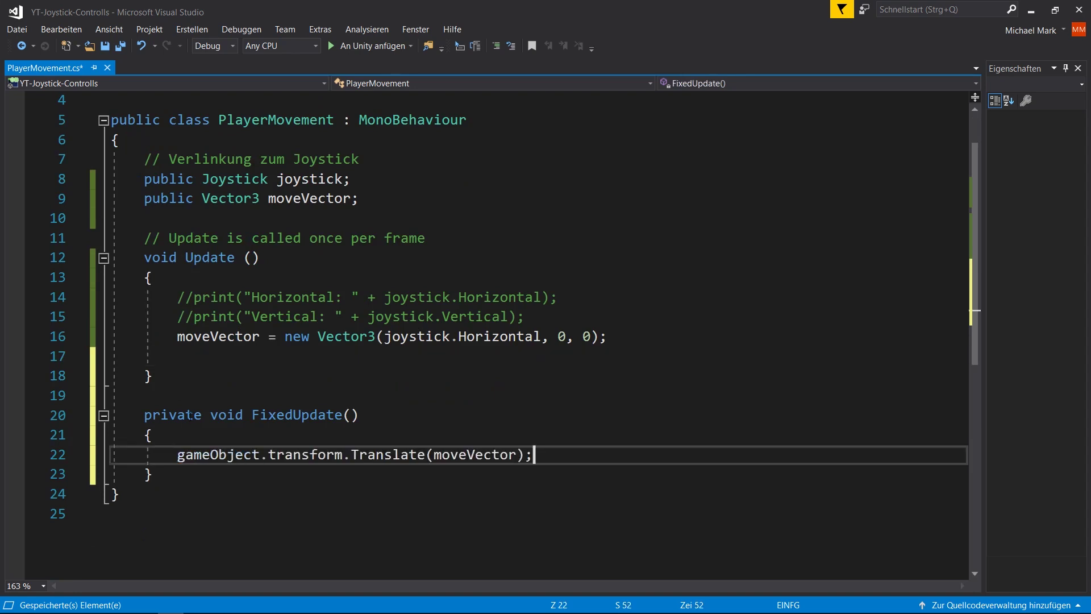
{"action": "left_click", "coordinate": [171, 356]}
{"action": "key", "text": "BackSpace"}
{"action": "key", "text": "BackSpace"}
{"action": "key", "text": "BackSpace"}
{"action": "key", "text": "BackSpace"}
{"action": "key", "text": "BackSpace"}
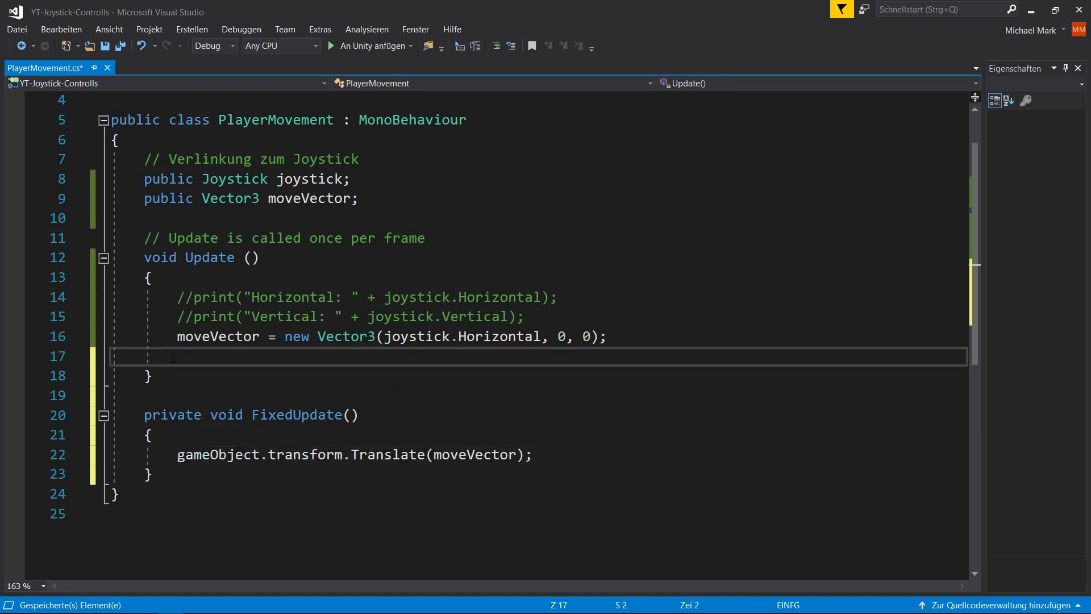
{"action": "key", "text": "BackSpace"}
- Review the Update and FixedUpdate code and save PlayerMovement.cs
{"action": "double_click", "coordinate": [259, 337]}
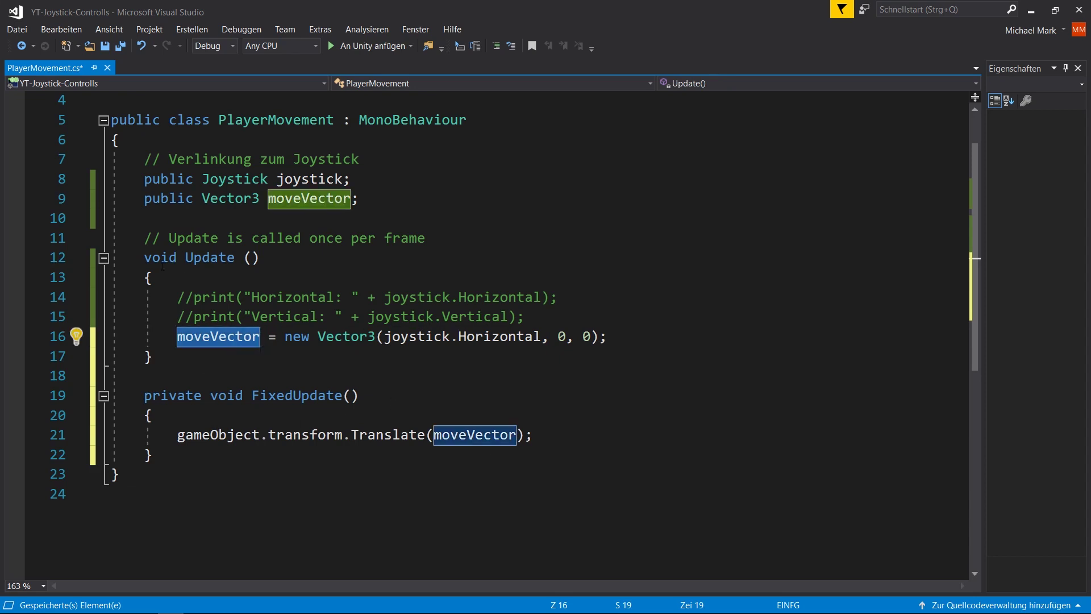
{"action": "left_click_drag", "start_coordinate": [144, 258], "coordinate": [262, 259]}
{"action": "left_click", "coordinate": [261, 258]}
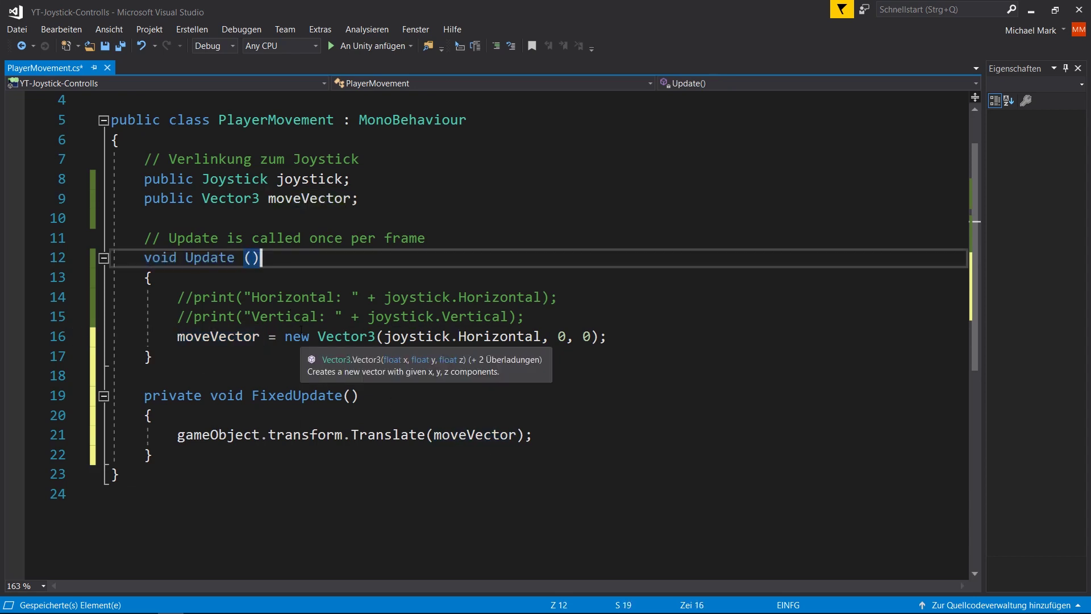
{"action": "left_click", "coordinate": [355, 396]}
{"action": "left_click_drag", "start_coordinate": [168, 435], "coordinate": [451, 435]}
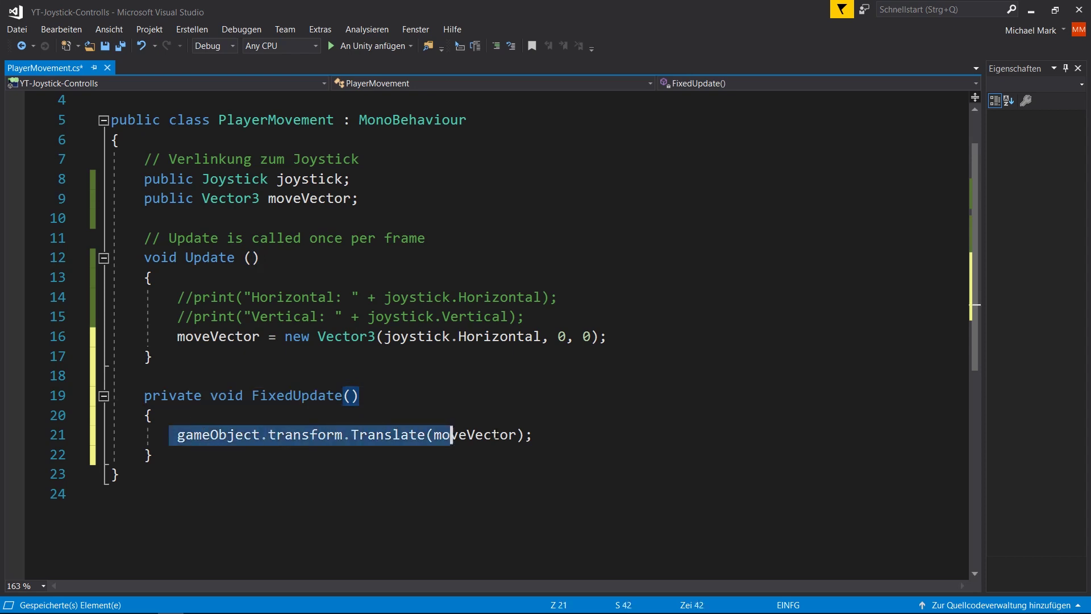
{"action": "left_click", "coordinate": [535, 435]}
{"action": "key", "text": "ctrl+s"}
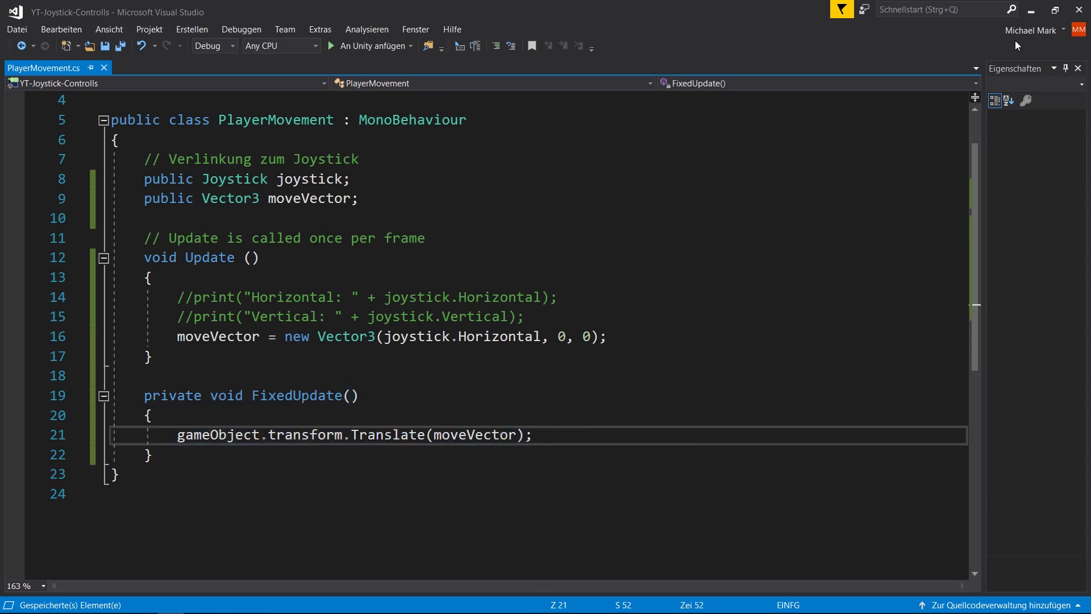
{"action": "scroll", "coordinate": [282, 401], "scroll_direction": "up", "scroll_amount": 1}
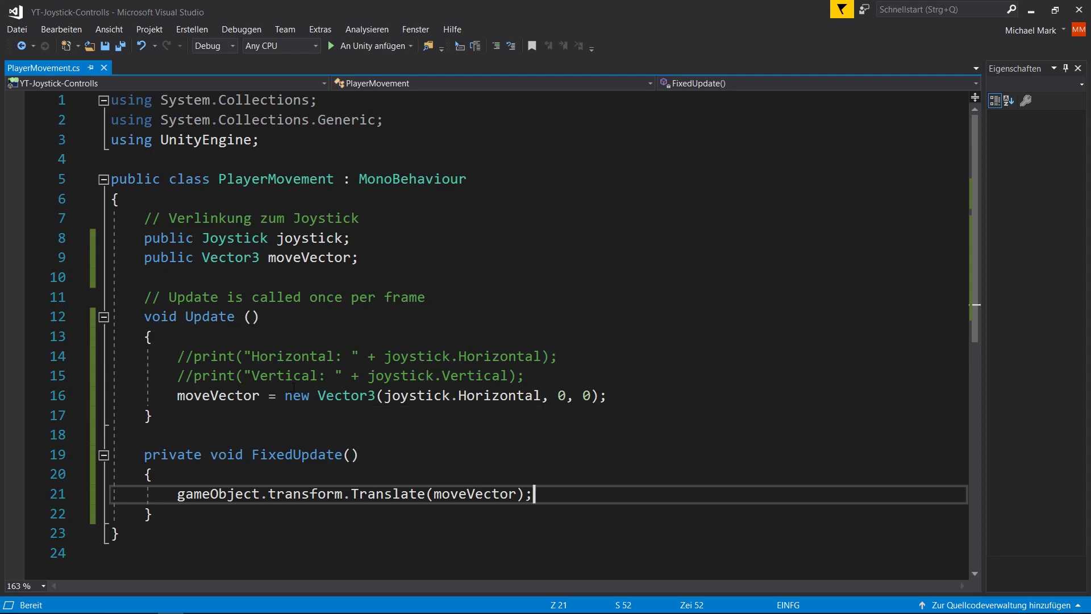
{"action": "scroll", "coordinate": [322, 429], "scroll_direction": "down", "scroll_amount": 1}
- Add a 'public float speed;' field below moveVector and save the script
{"action": "left_click", "coordinate": [368, 261]}
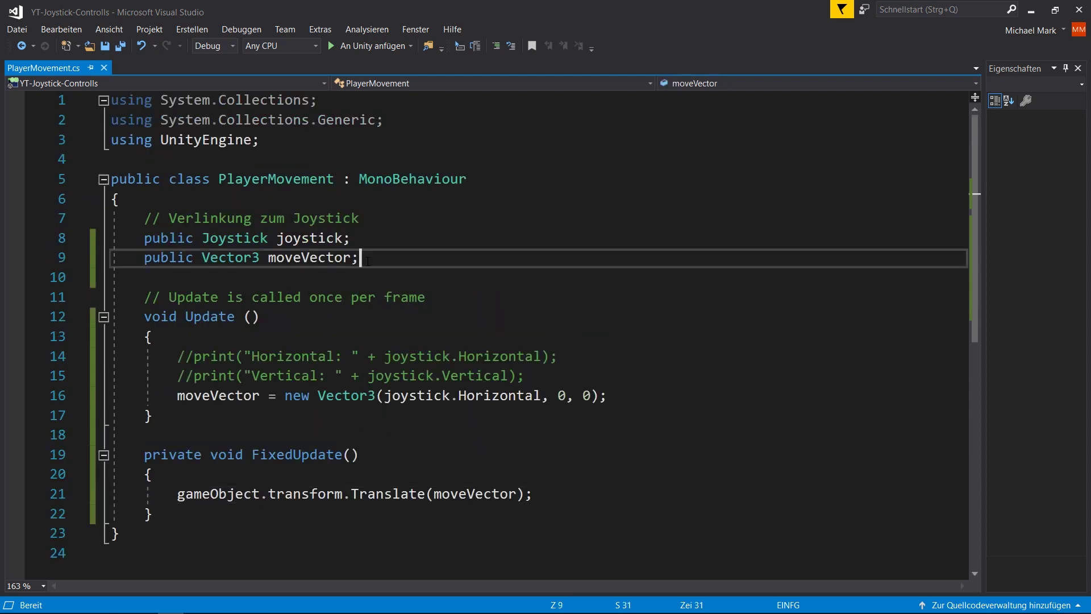
{"action": "key", "text": "Return"}
{"action": "type", "text": "pu"}
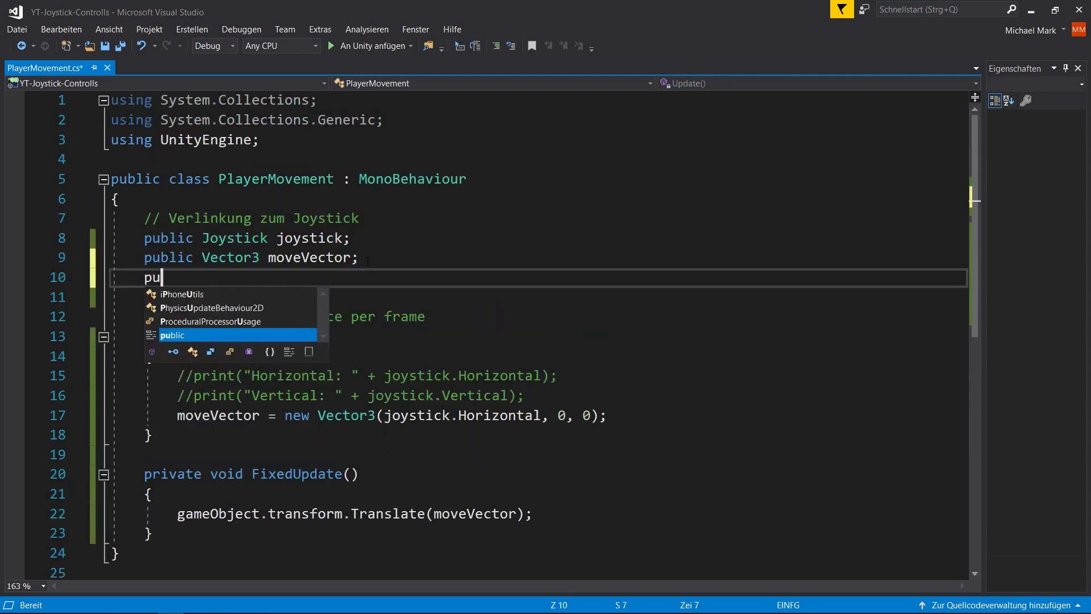
{"action": "type", "text": "blic float speed"}
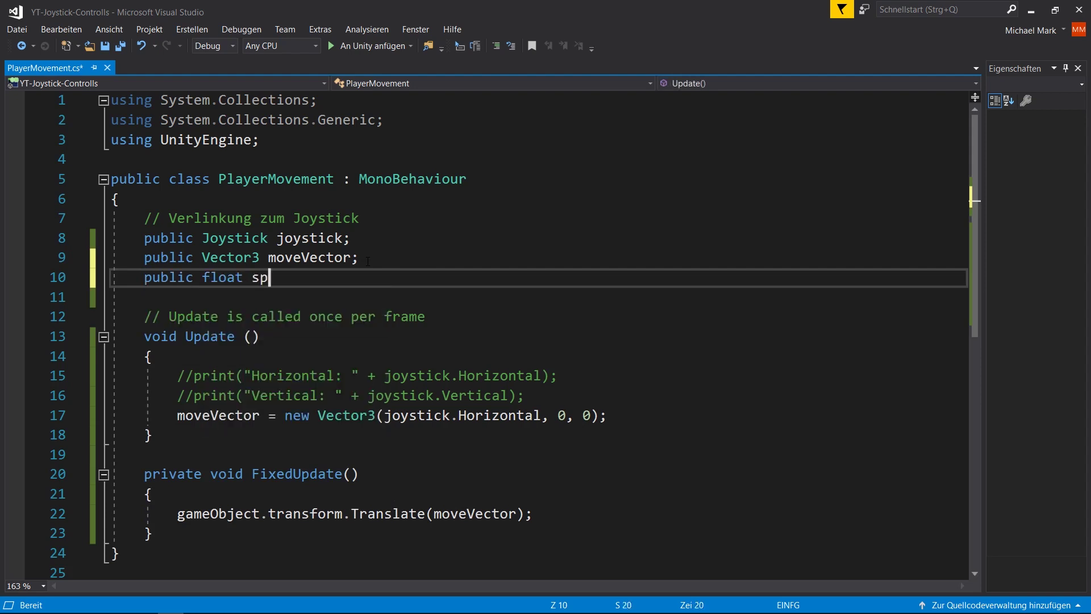
{"action": "type", "text": ";"}
{"action": "key", "text": "ctrl+s"}
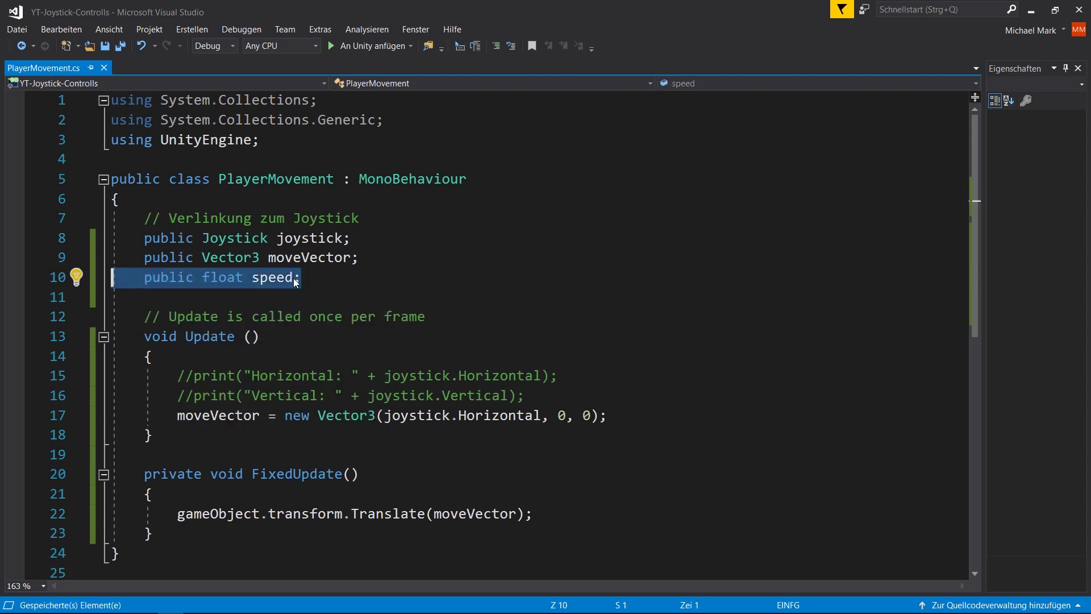
- Make Translate use moveVector * speed, save, and minimize Visual Studio
{"action": "scroll", "coordinate": [332, 277], "scroll_direction": "down", "scroll_amount": 2}
{"action": "left_click", "coordinate": [526, 395]}
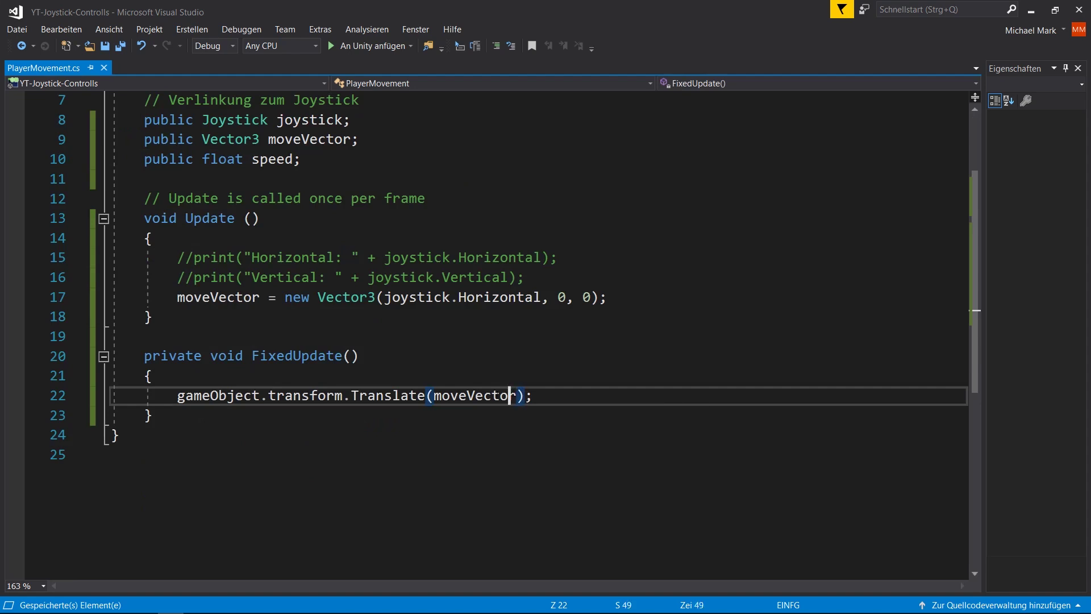
{"action": "double_click", "coordinate": [511, 395]}
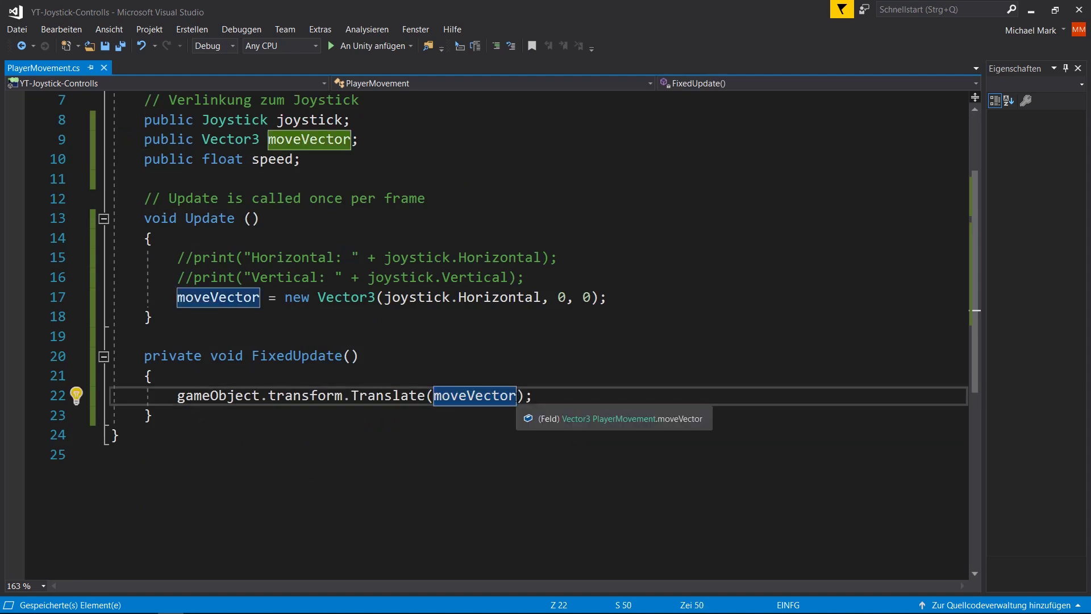
{"action": "left_click", "coordinate": [518, 395]}
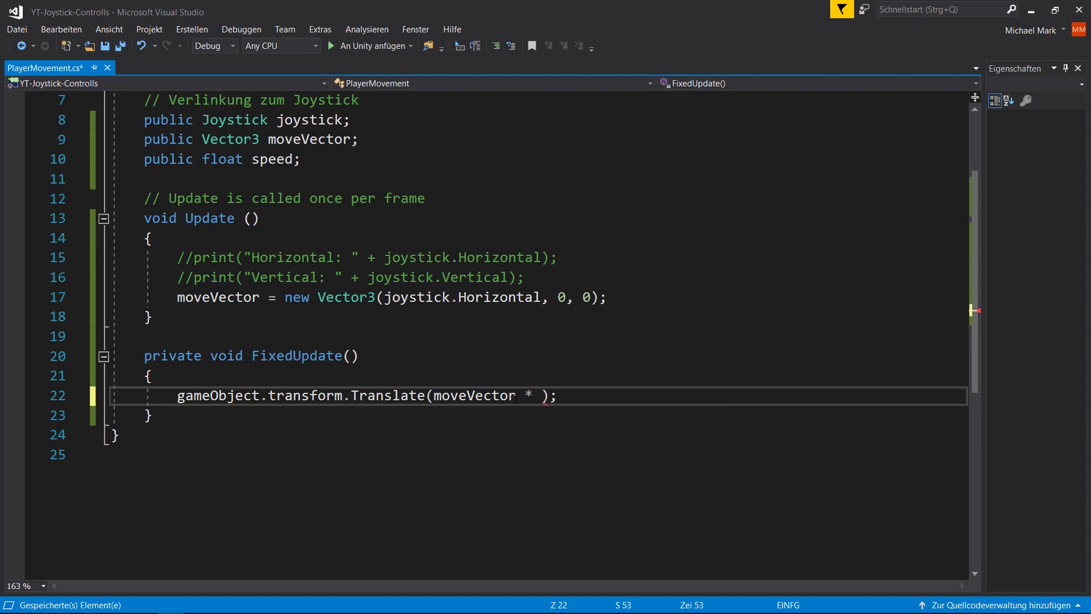
{"action": "type", "text": "speed"}
{"action": "key", "text": "End"}
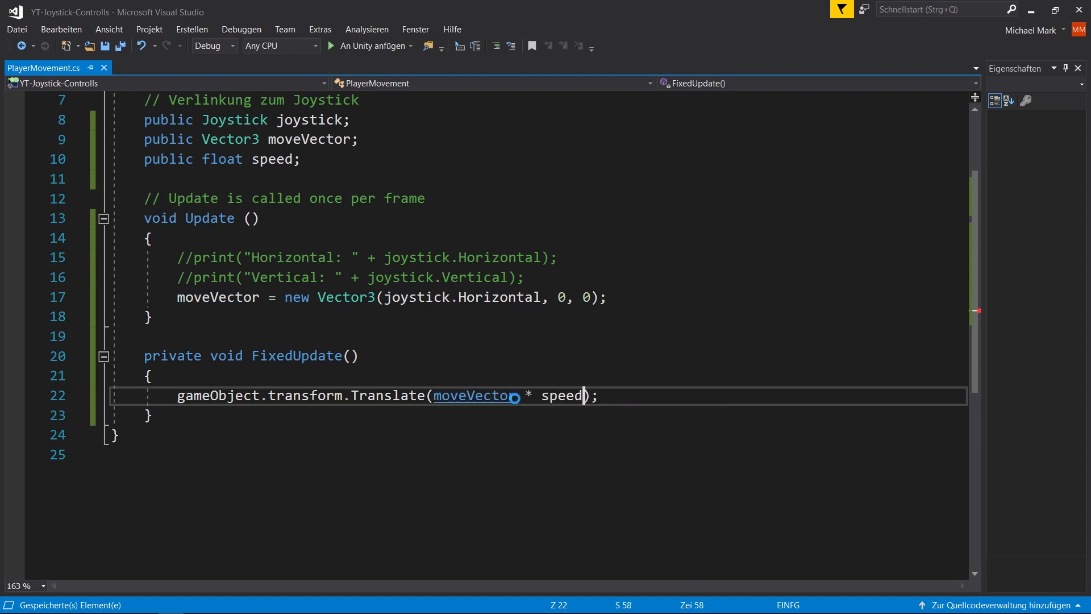
{"action": "key", "text": "ctrl+s"}
{"action": "left_click", "coordinate": [1031, 9]}
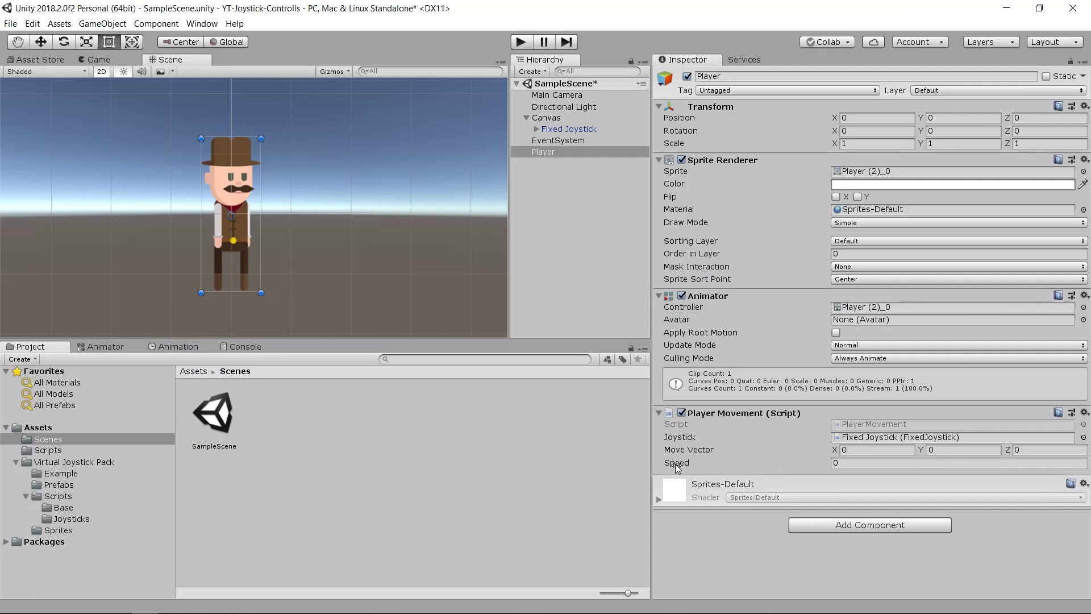
- Start play mode, try the joystick, and set the Player's Speed to 0.1
{"action": "left_click", "coordinate": [854, 463]}
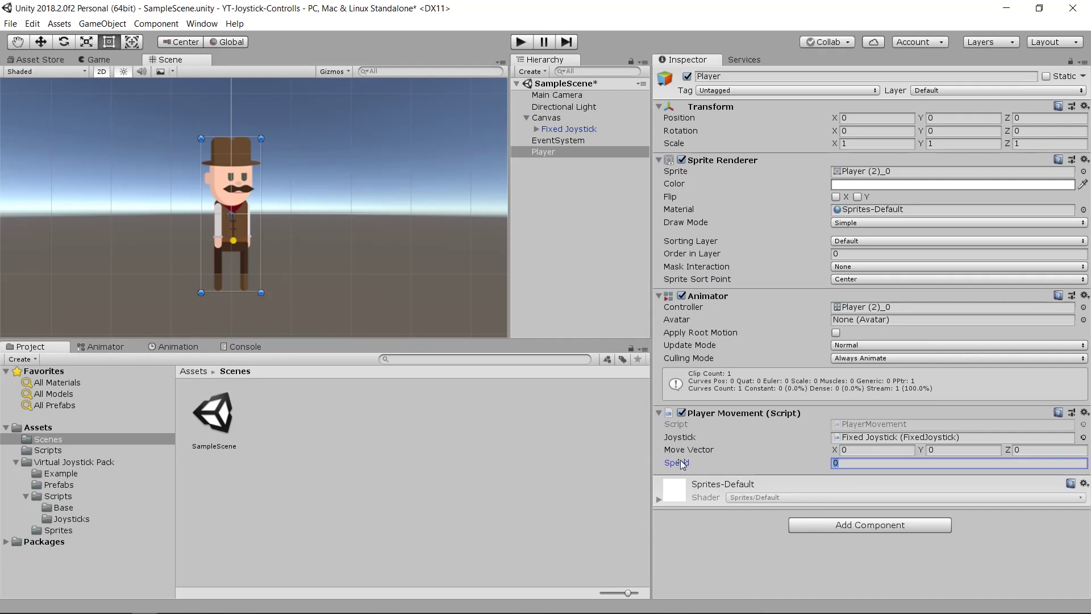
{"action": "key", "text": "ctrl+p"}
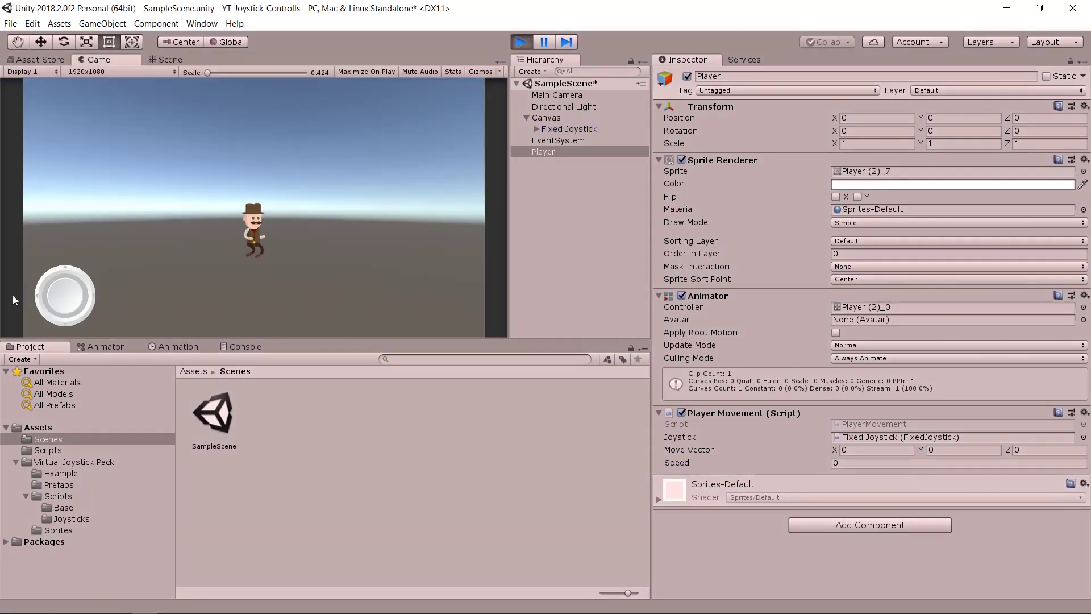
{"action": "left_click_drag", "start_coordinate": [65, 295], "coordinate": [189, 271]}
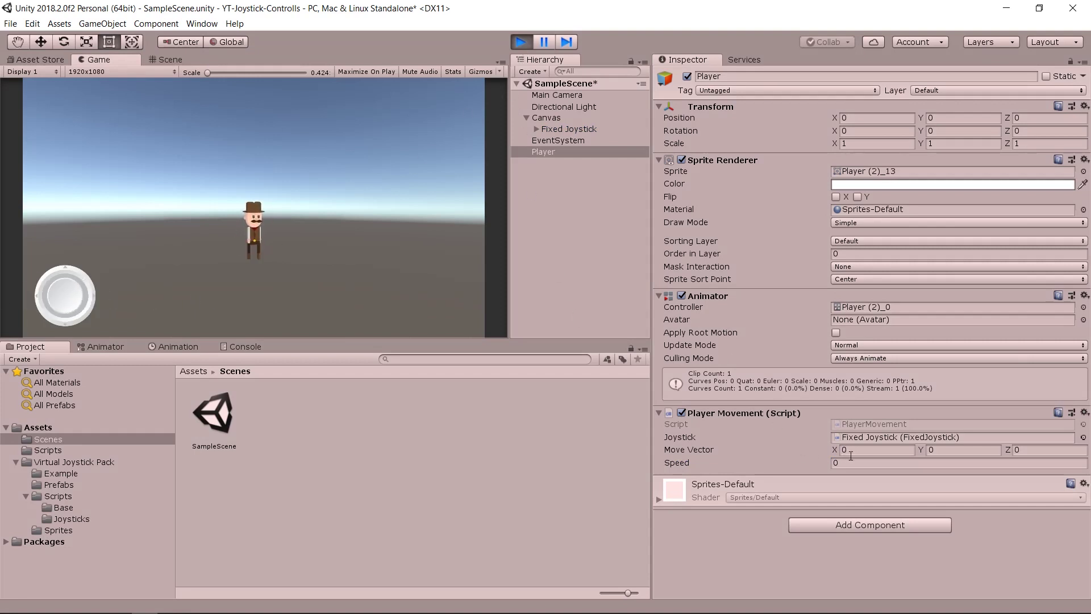
{"action": "left_click", "coordinate": [823, 469]}
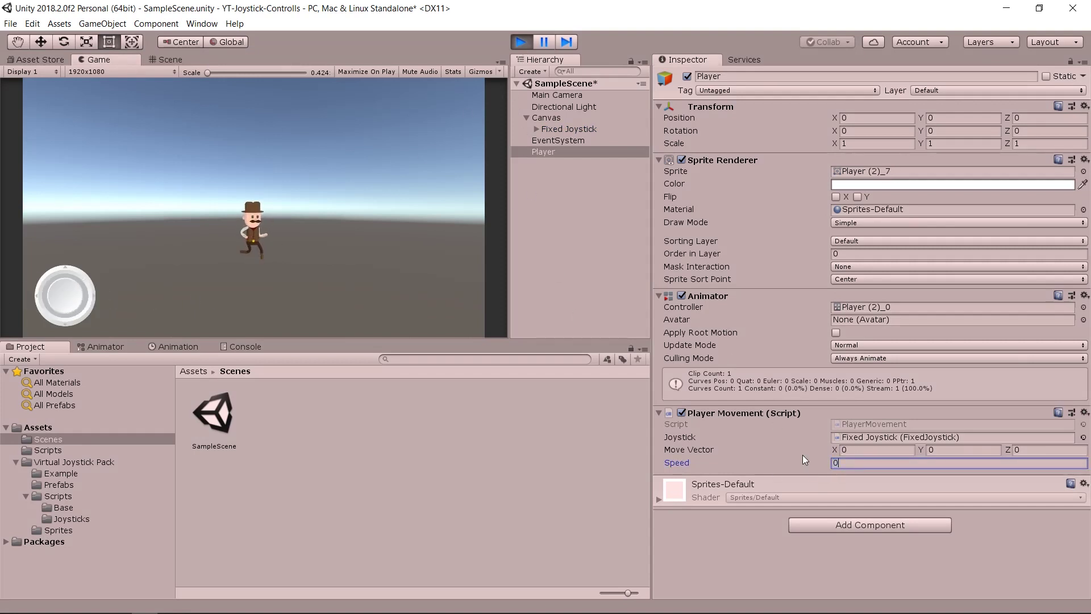
{"action": "type", "text": ".1"}
{"action": "key", "text": "Return"}
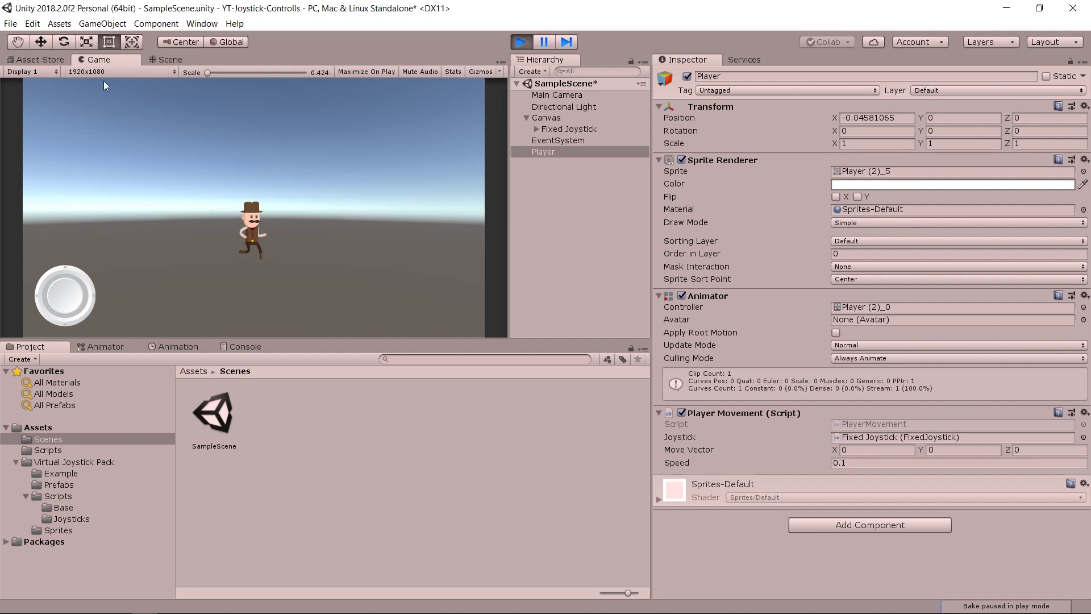
- Walk the cowboy right and left with the joystick, then stop play
{"action": "left_click", "coordinate": [169, 59]}
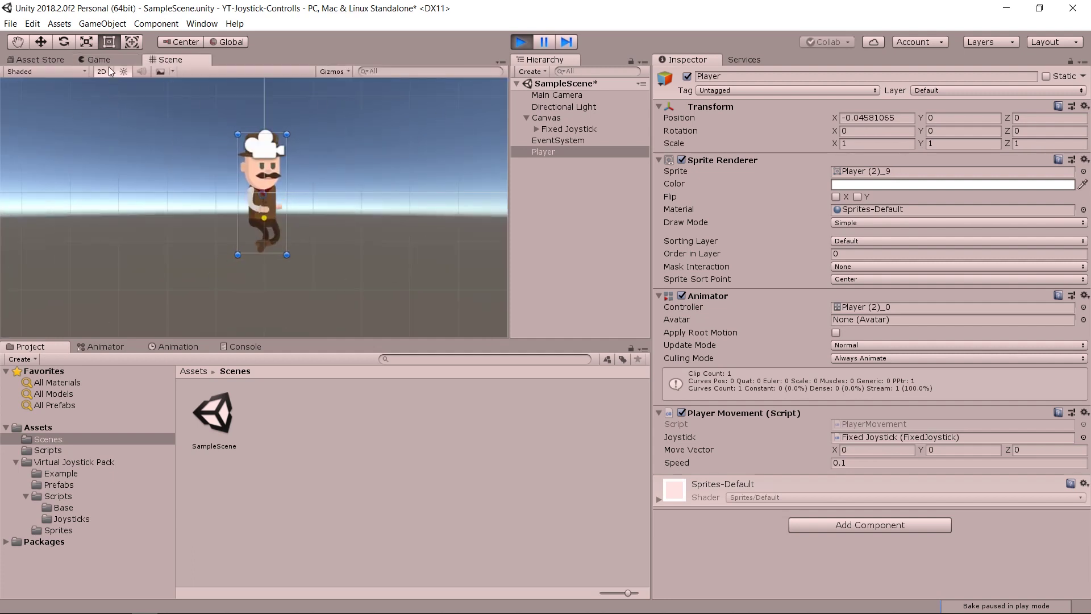
{"action": "key", "text": "ctrl+2"}
{"action": "mouse_move", "coordinate": [46, 292]}
{"action": "left_mouse_down"}
{"action": "mouse_move", "coordinate": [100, 297]}
{"action": "mouse_move", "coordinate": [54, 292]}
{"action": "left_mouse_up"}
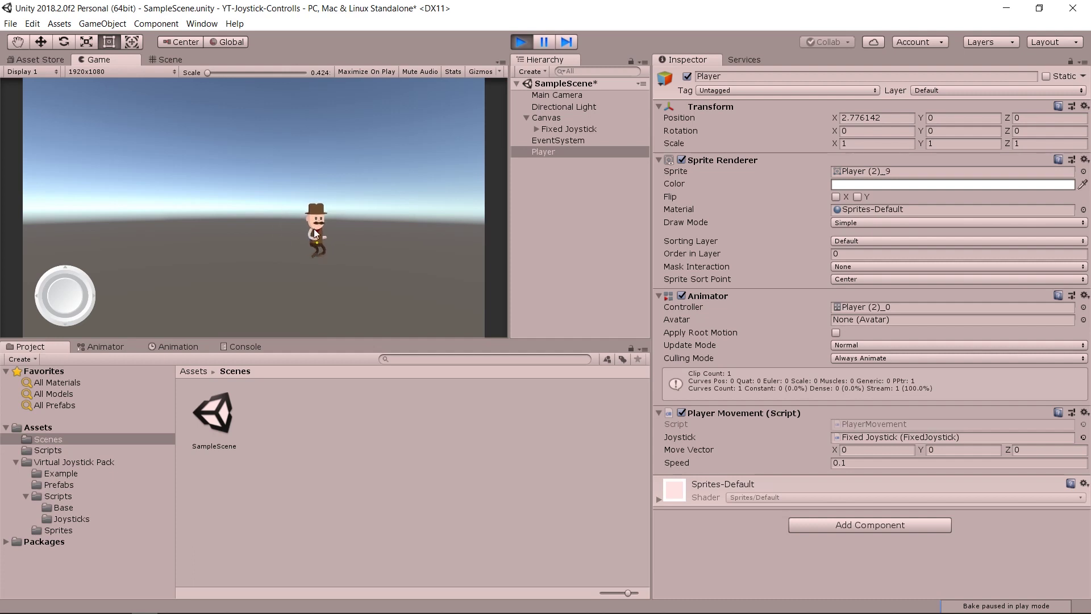
{"action": "mouse_move", "coordinate": [65, 295]}
{"action": "left_mouse_down"}
{"action": "mouse_move", "coordinate": [24, 298]}
{"action": "mouse_move", "coordinate": [202, 291]}
{"action": "mouse_move", "coordinate": [34, 295]}
{"action": "mouse_move", "coordinate": [191, 294]}
{"action": "mouse_move", "coordinate": [61, 288]}
{"action": "left_mouse_up"}
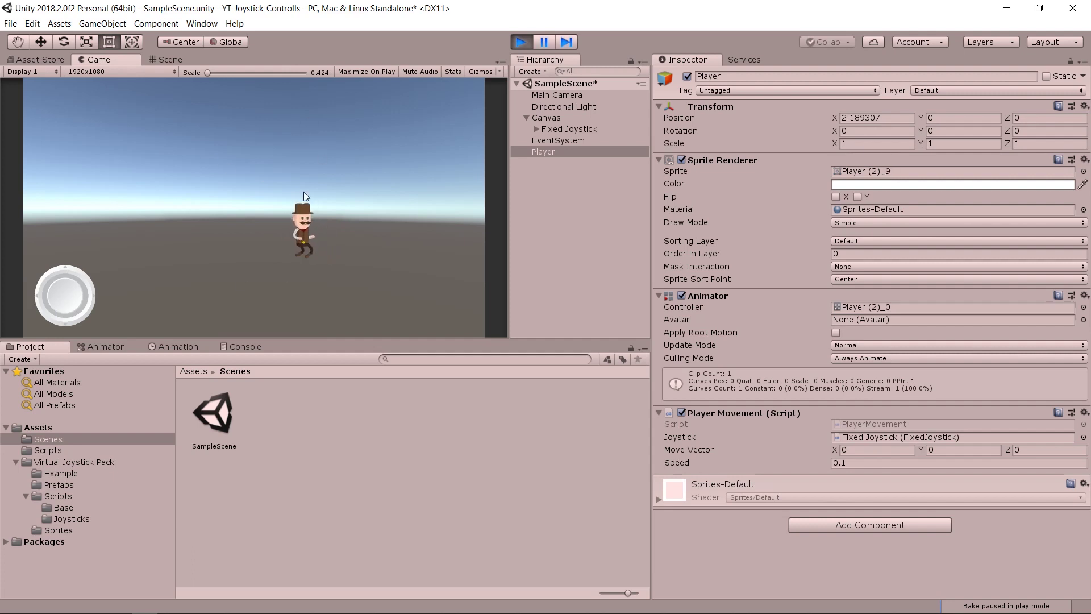
{"action": "left_click", "coordinate": [521, 40]}
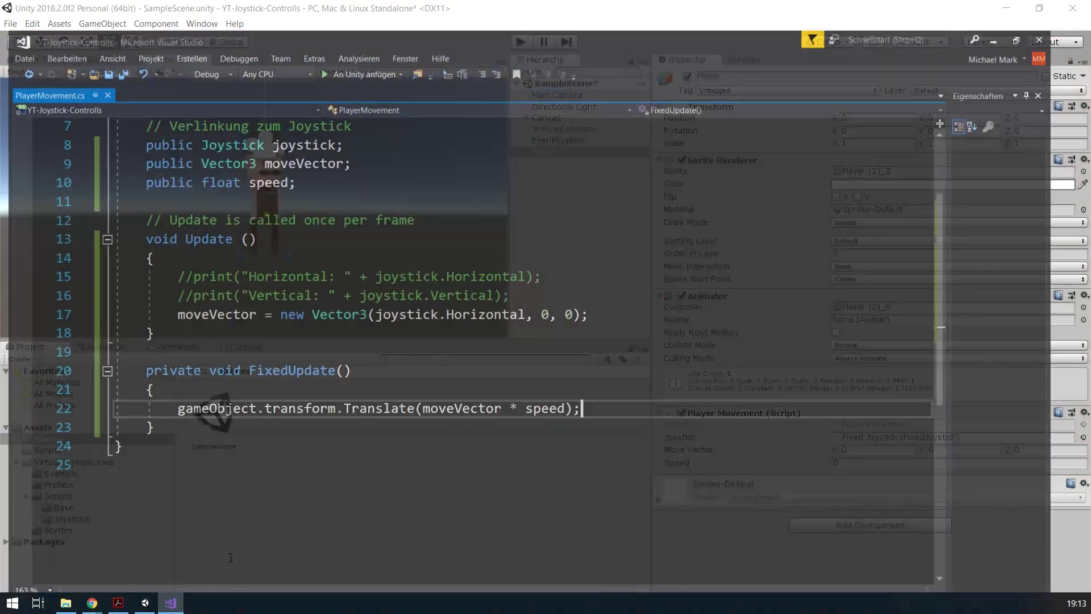
{"action": "left_click", "coordinate": [174, 602]}
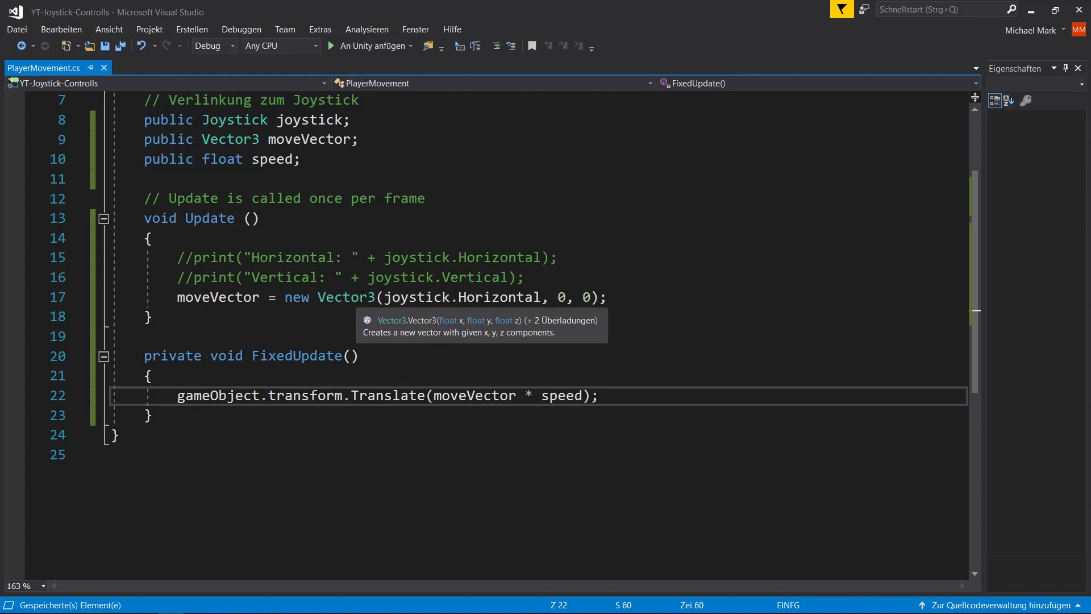
- Replace the Vector3's y component 0 with joystick.Vertical
{"action": "double_click", "coordinate": [563, 296]}
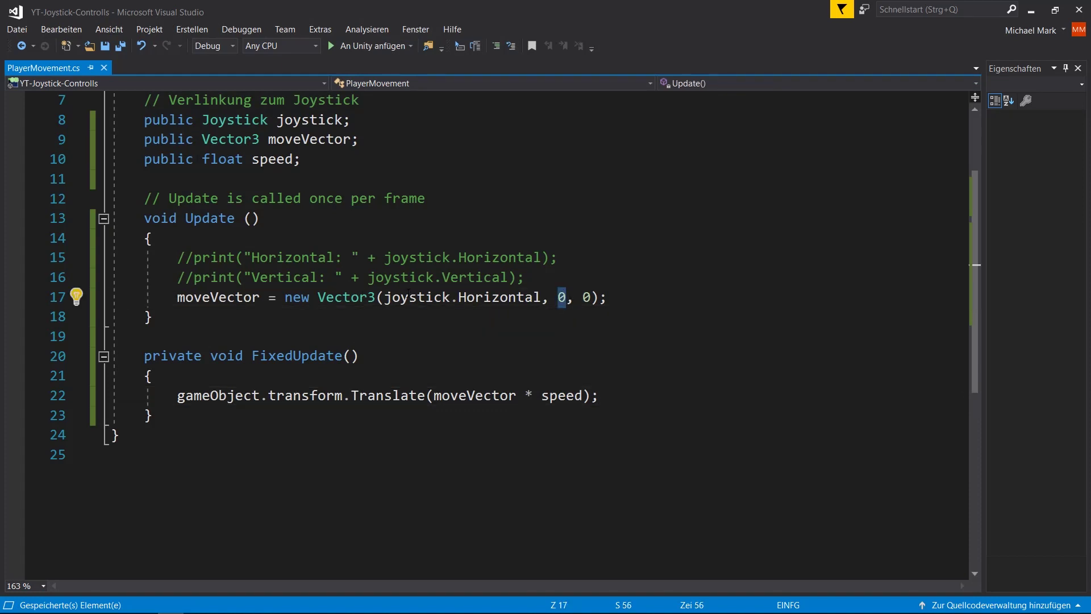
{"action": "left_click_drag", "start_coordinate": [384, 297], "coordinate": [545, 297]}
{"action": "double_click", "coordinate": [563, 296]}
{"action": "double_click", "coordinate": [586, 296]}
{"action": "double_click", "coordinate": [562, 296]}
{"action": "type", "text": "joystic"}
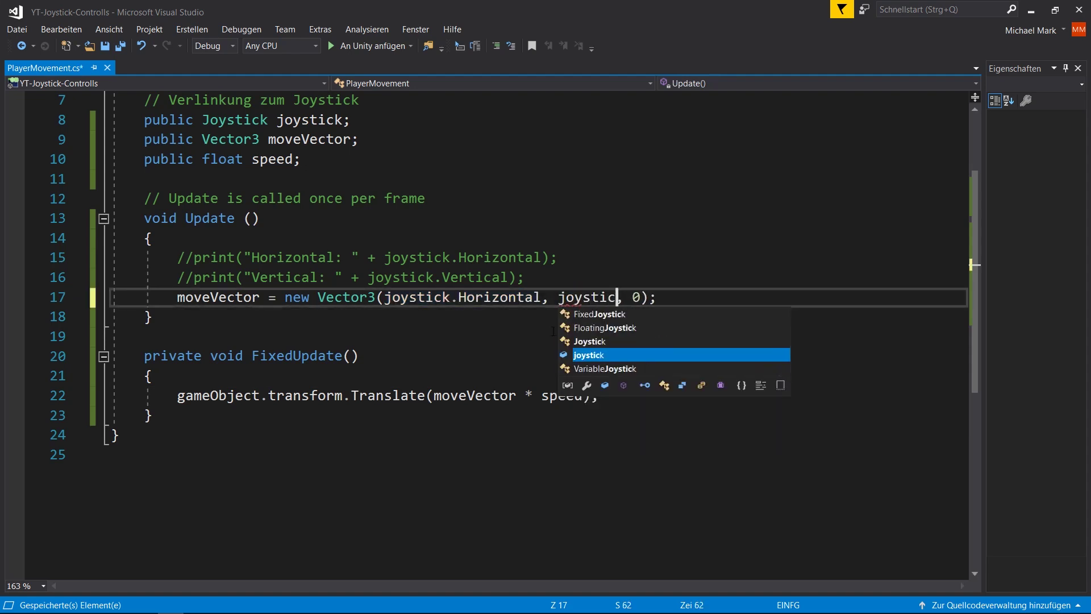
{"action": "type", "text": "k.verti"}
{"action": "key", "text": "Tab"}
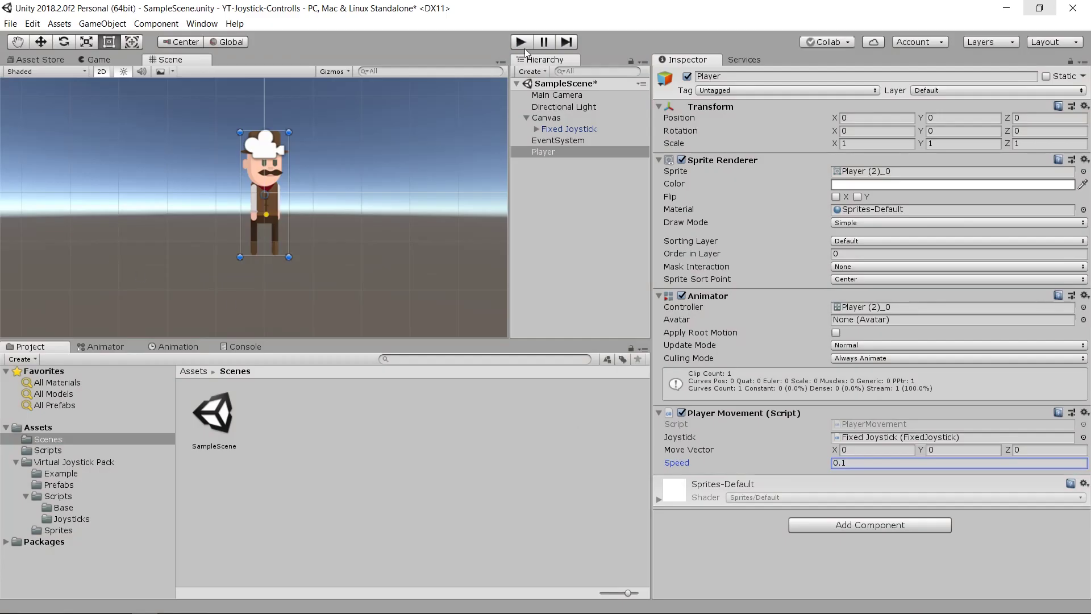
- Play the game, steer the cowboy diagonally and right with the joystick, then stop
{"action": "left_click", "coordinate": [524, 49]}
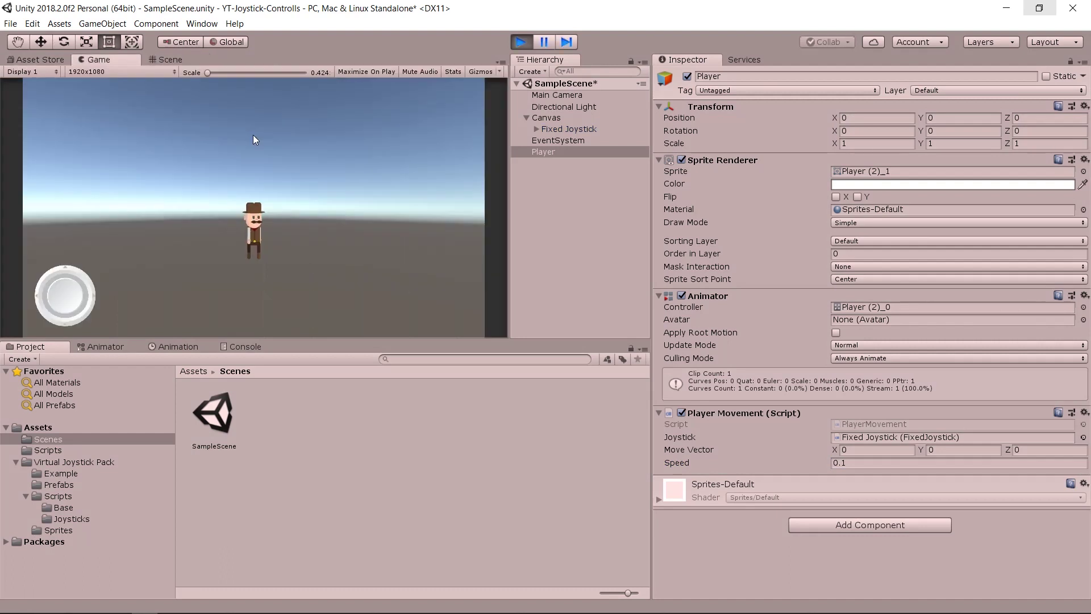
{"action": "left_click_drag", "start_coordinate": [80, 298], "coordinate": [38, 315]}
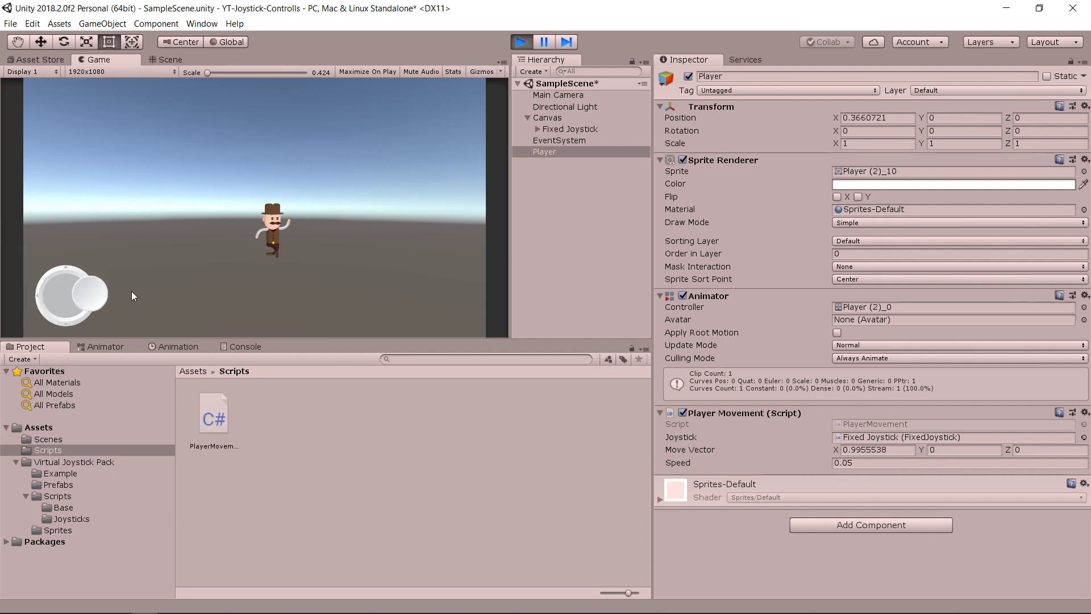
{"action": "mouse_move", "coordinate": [39, 315]}
{"action": "left_mouse_down"}
{"action": "mouse_move", "coordinate": [129, 291]}
{"action": "mouse_move", "coordinate": [39, 299]}
{"action": "left_mouse_up"}
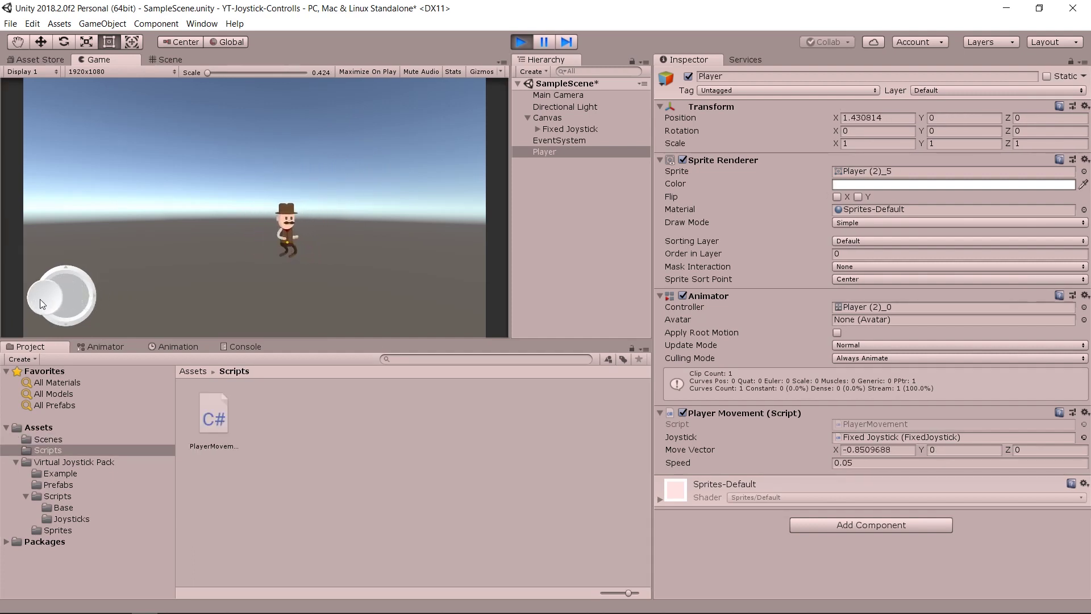
{"action": "left_click_drag", "start_coordinate": [40, 299], "coordinate": [118, 299]}
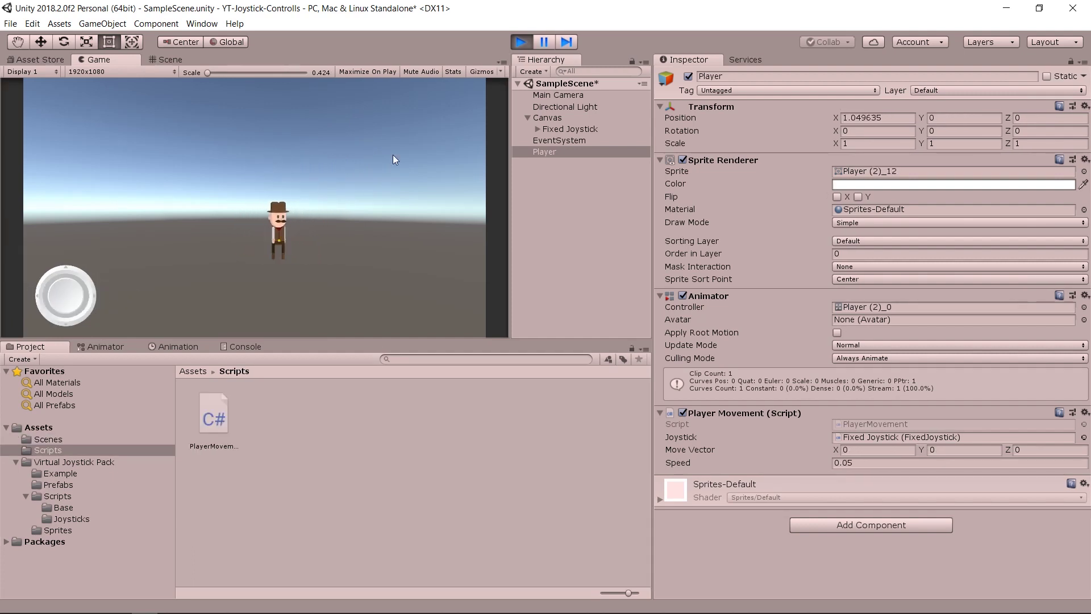
{"action": "left_click", "coordinate": [521, 42]}
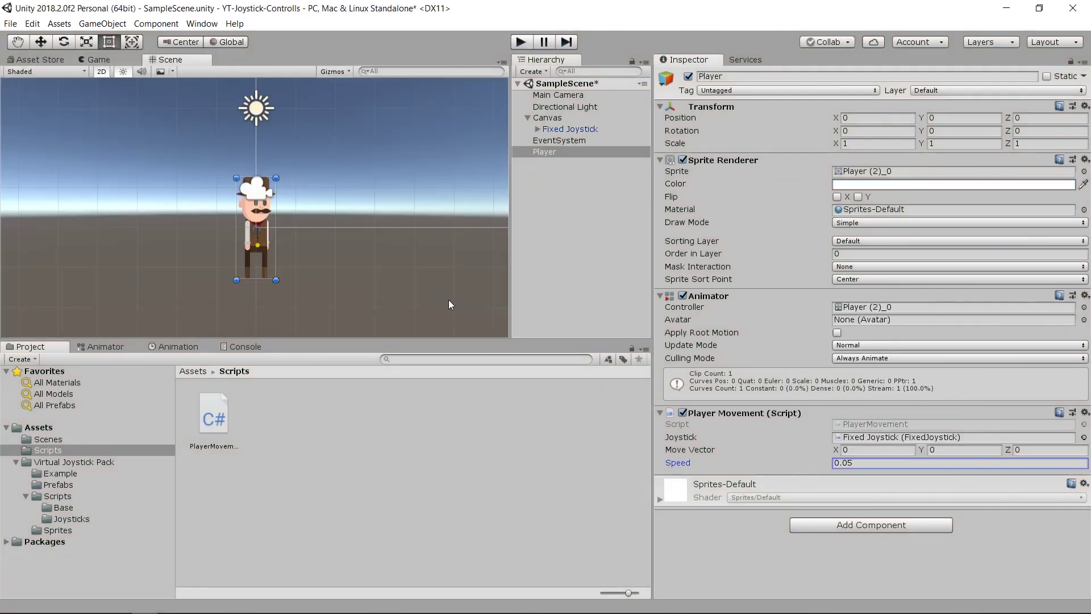
- Attach a Box Collider 2D to the Player via Add Component > Physics 2D
{"action": "left_click", "coordinate": [859, 530]}
{"action": "scroll", "coordinate": [847, 478], "scroll_direction": "down", "scroll_amount": 3}
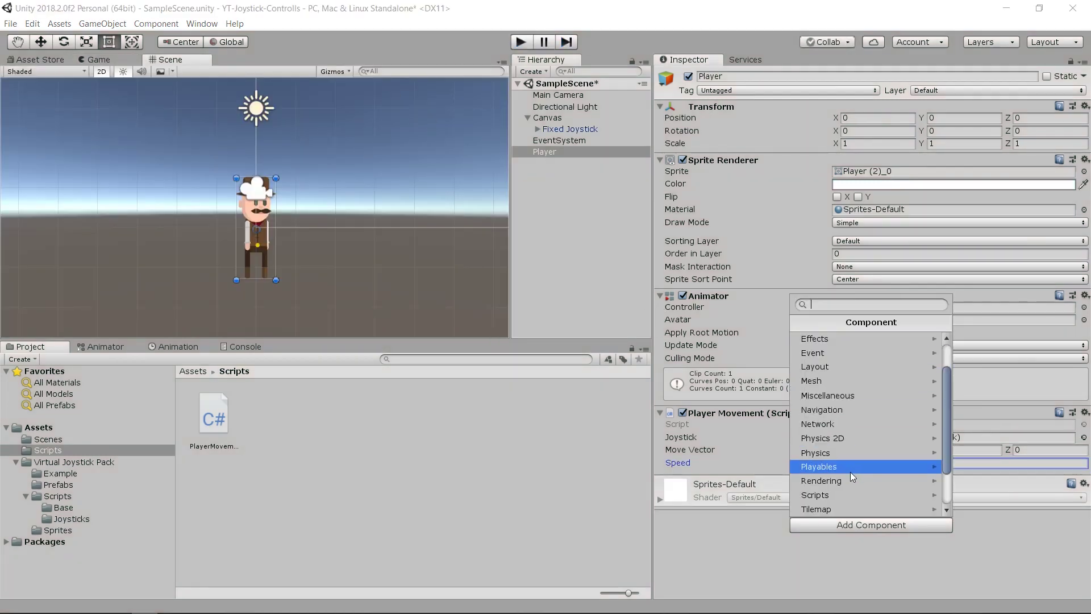
{"action": "scroll", "coordinate": [847, 479], "scroll_direction": "up", "scroll_amount": 3}
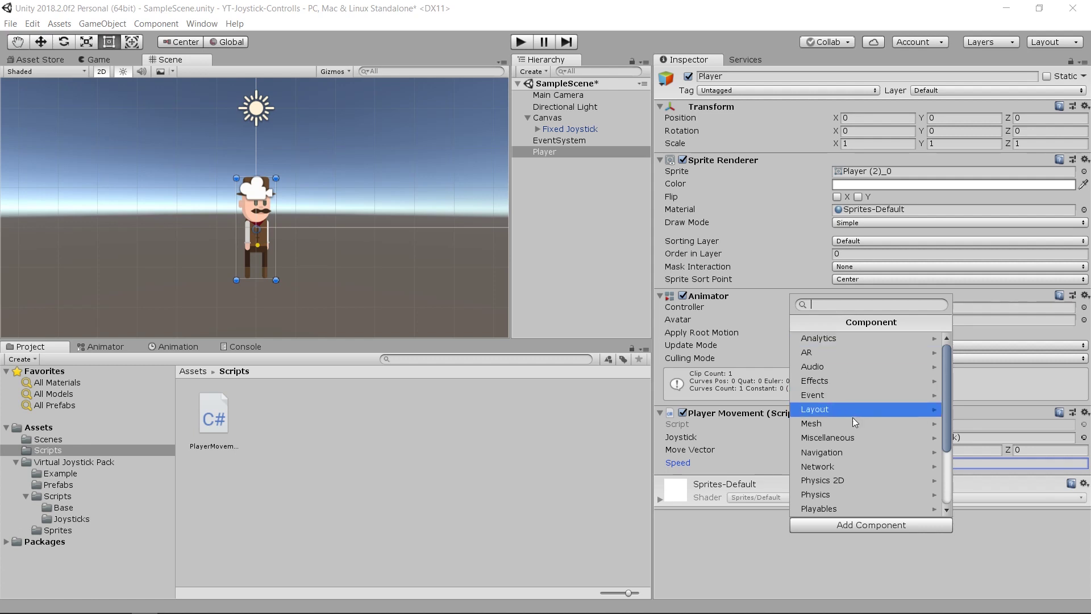
{"action": "scroll", "coordinate": [853, 437], "scroll_direction": "down", "scroll_amount": 3}
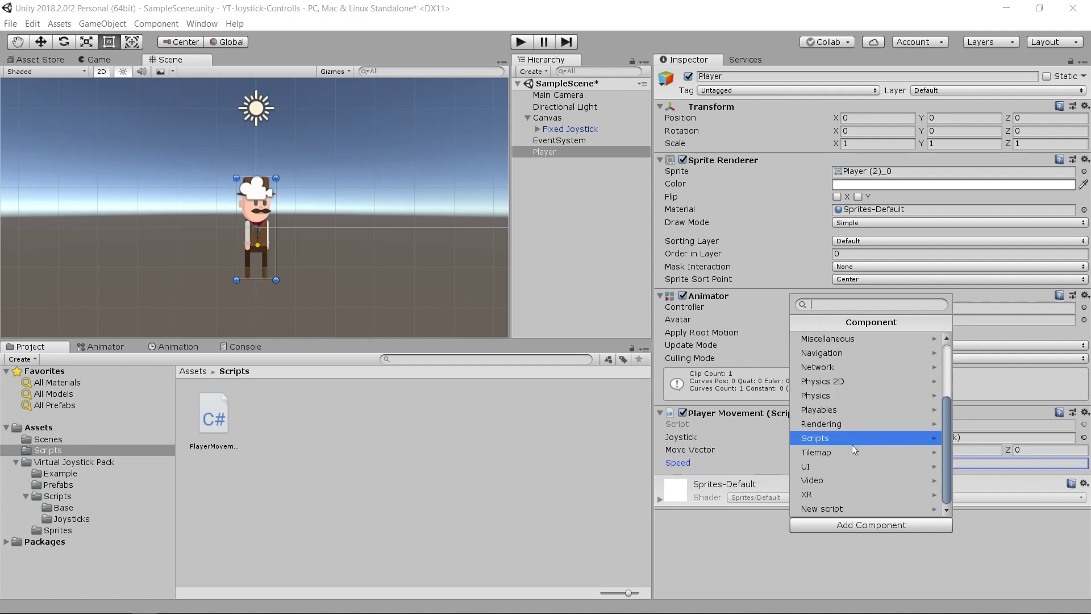
{"action": "left_click", "coordinate": [822, 381]}
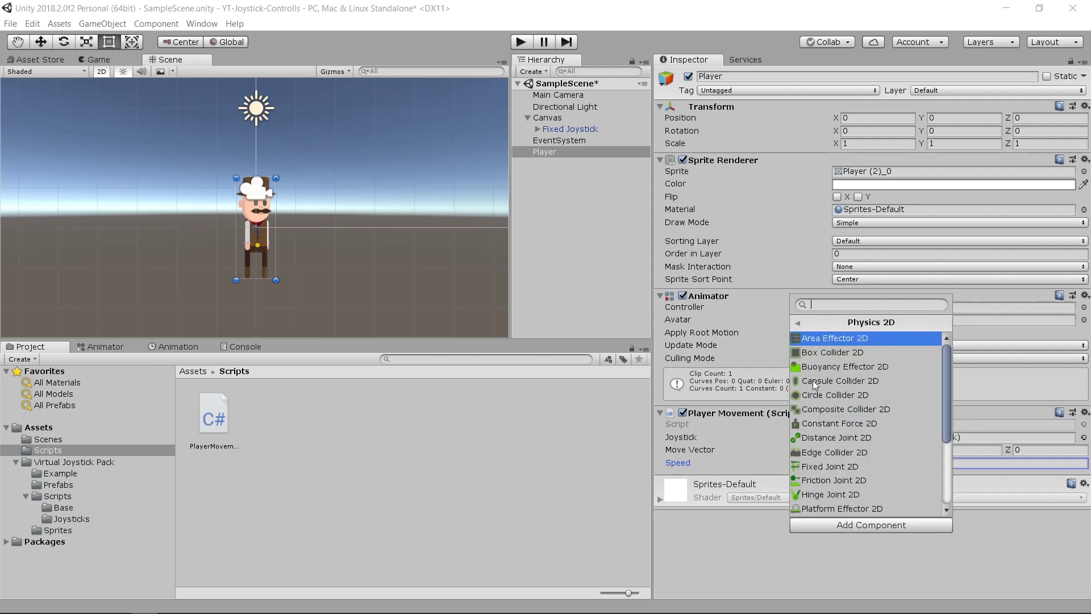
{"action": "left_click", "coordinate": [821, 352]}
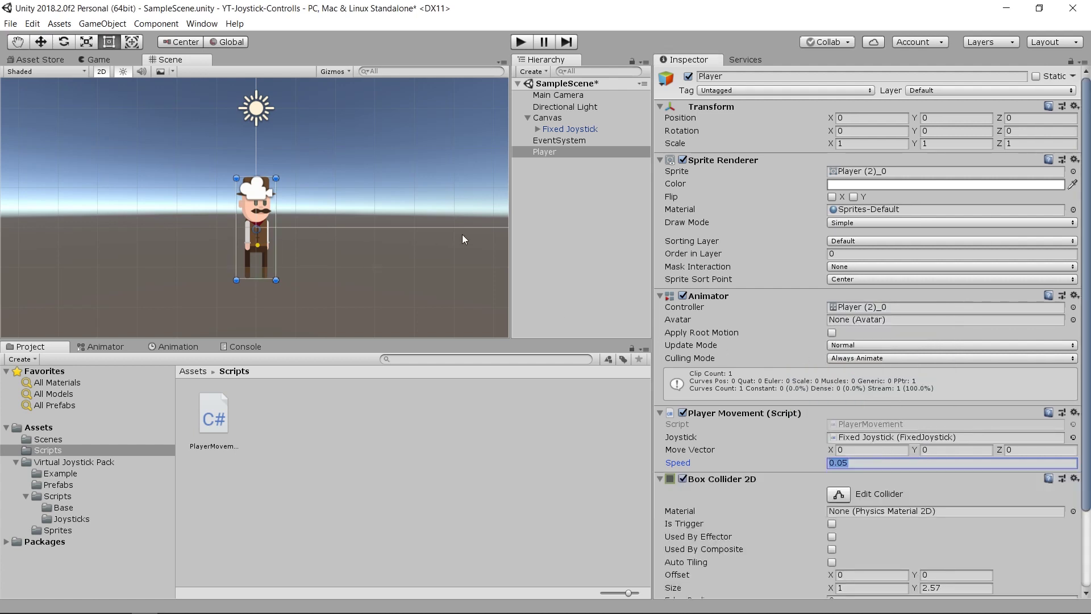
{"action": "left_click", "coordinate": [546, 178]}
- Create a New Sprite with the white Bg_Plain circle, shrink it, and place it right of the player
{"action": "right_click", "coordinate": [546, 178]}
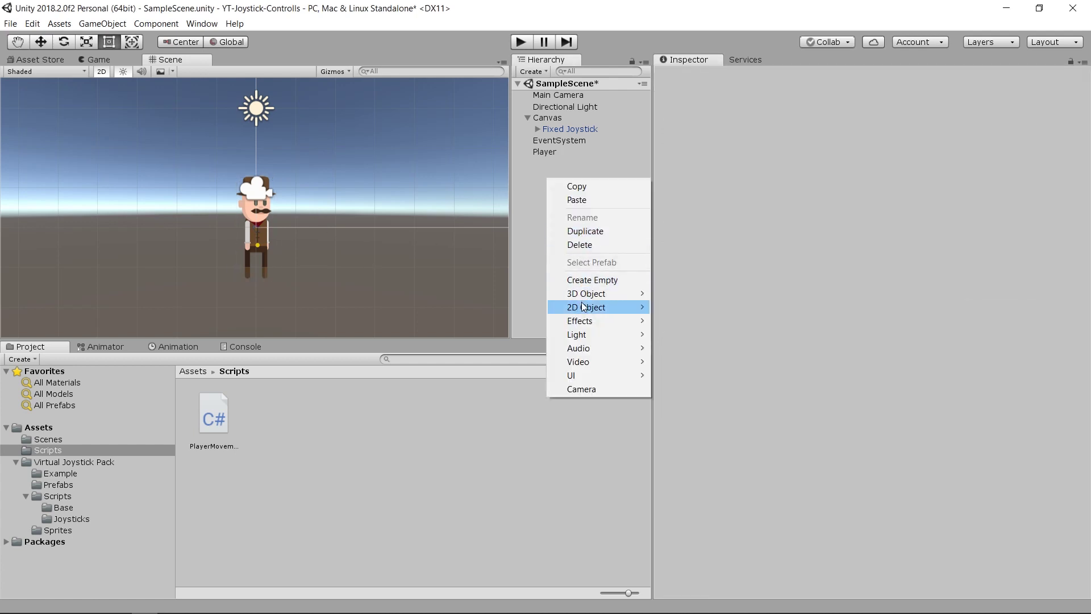
{"action": "mouse_move", "coordinate": [584, 306]}
{"action": "left_click", "coordinate": [700, 308]}
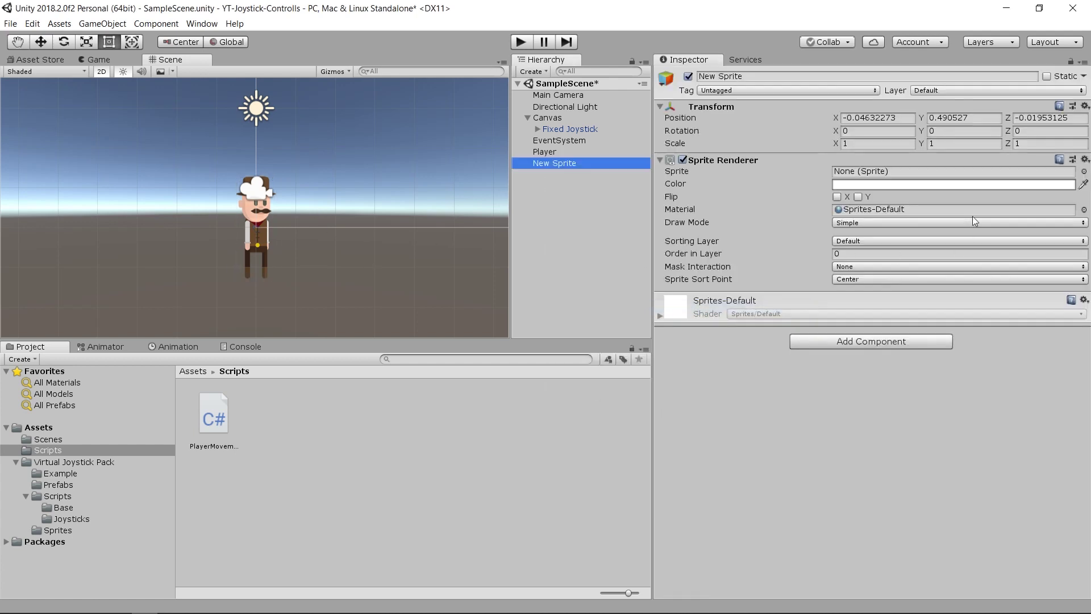
{"action": "left_click", "coordinate": [1083, 171]}
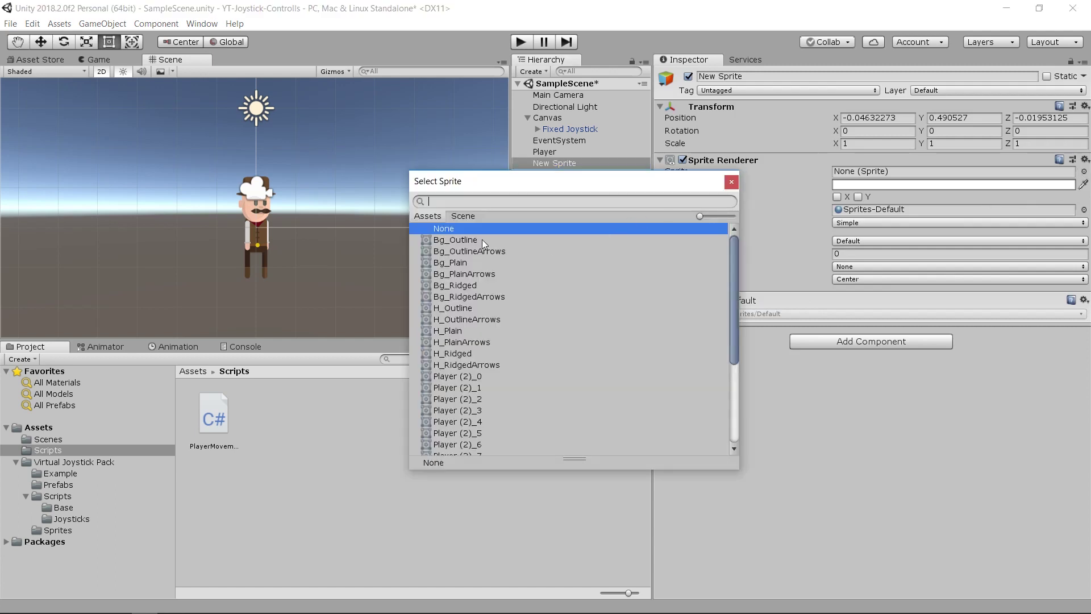
{"action": "left_click", "coordinate": [482, 240]}
{"action": "left_click", "coordinate": [481, 251]}
{"action": "left_click", "coordinate": [472, 263]}
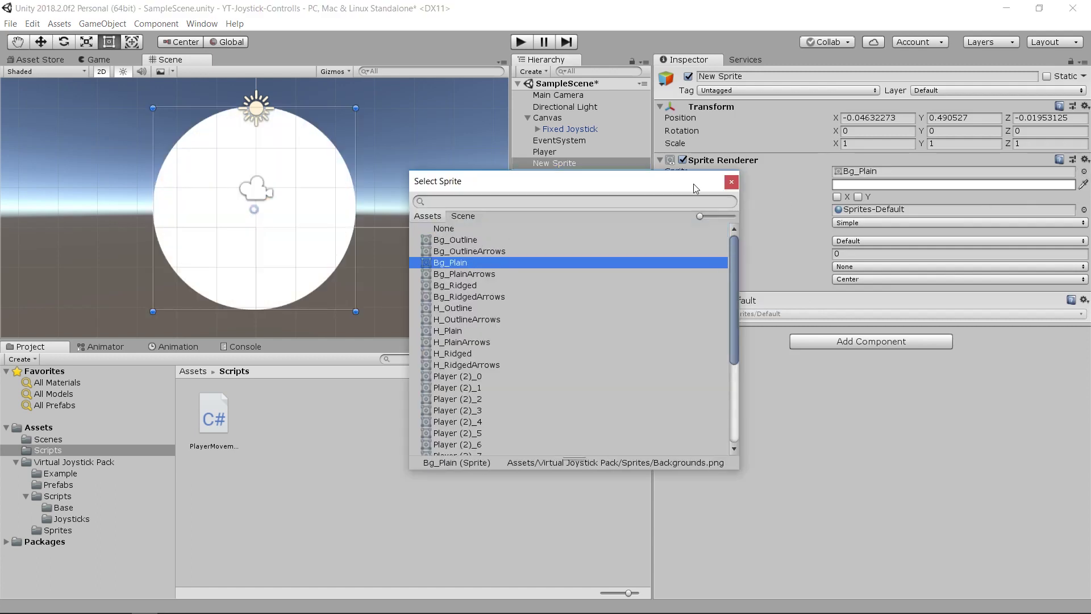
{"action": "left_click", "coordinate": [732, 182]}
{"action": "left_click_drag", "start_coordinate": [355, 108], "coordinate": [244, 231]}
{"action": "left_click_drag", "start_coordinate": [198, 270], "coordinate": [425, 224]}
- Add a Circle Collider 2D to the circle, then select Player and start playing
{"action": "left_click", "coordinate": [871, 341]}
{"action": "type", "text": "c"}
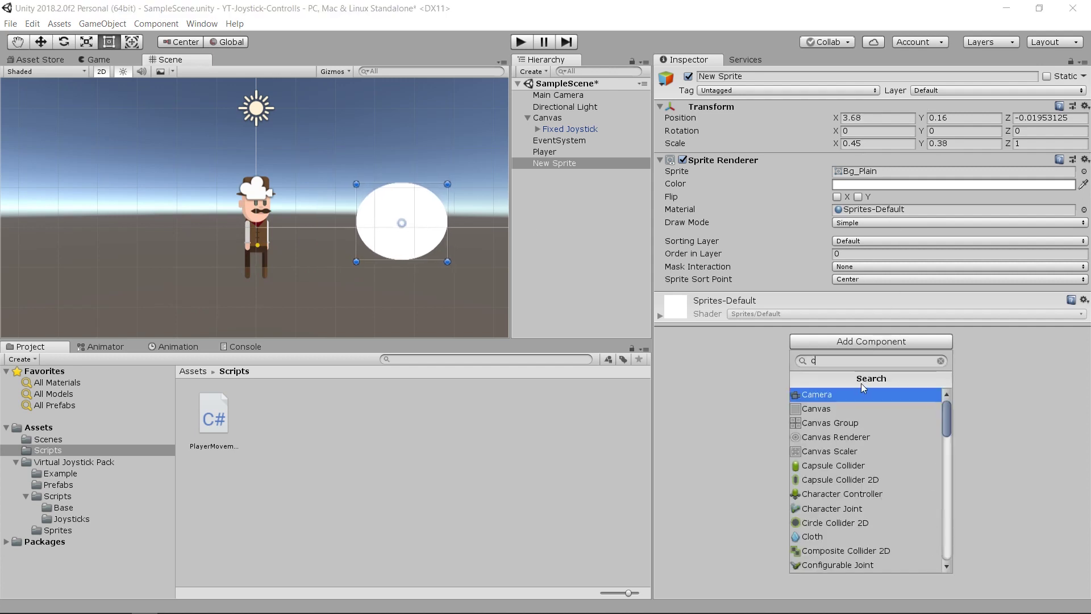
{"action": "type", "text": "ircle"}
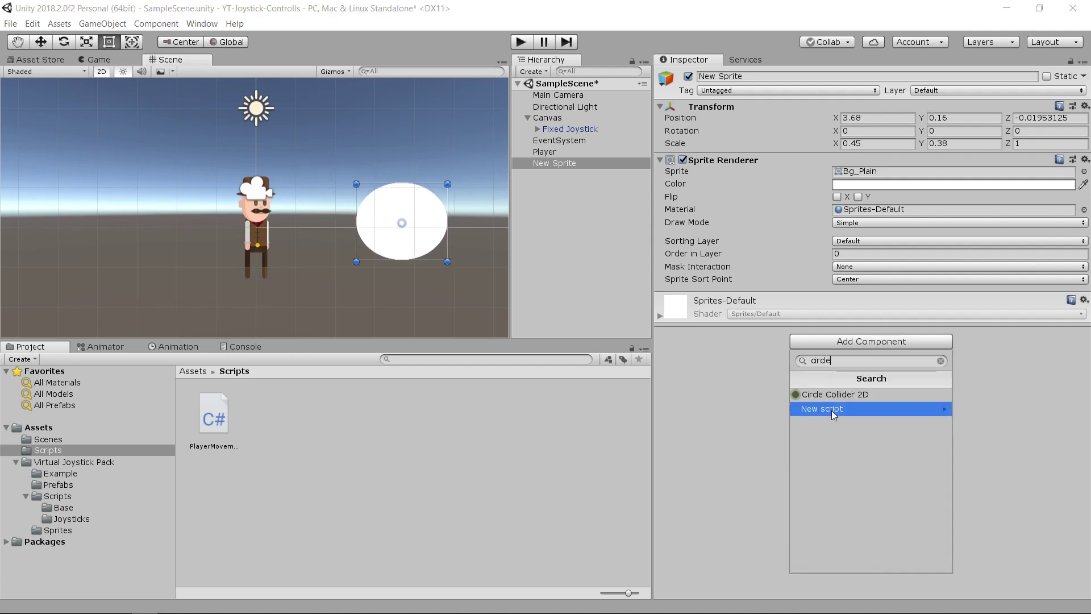
{"action": "left_click", "coordinate": [855, 395]}
{"action": "left_click", "coordinate": [244, 251]}
{"action": "key", "text": "ctrl+p"}
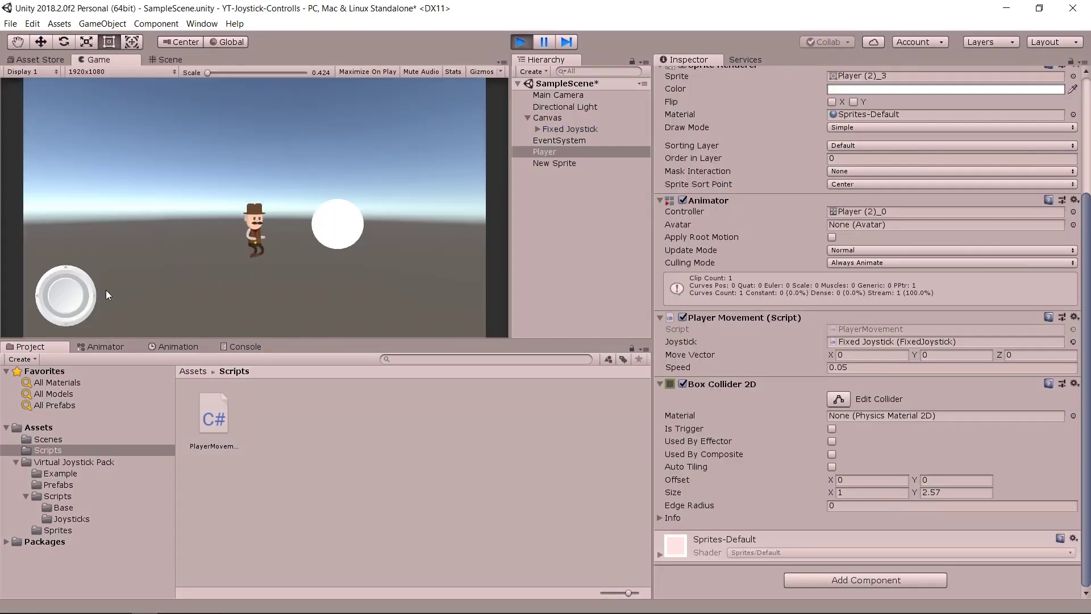
- Walk the player into the circle with the joystick, then stop the game
{"action": "mouse_move", "coordinate": [79, 294]}
{"action": "left_mouse_down"}
{"action": "mouse_move", "coordinate": [149, 288]}
{"action": "mouse_move", "coordinate": [19, 288]}
{"action": "left_mouse_up"}
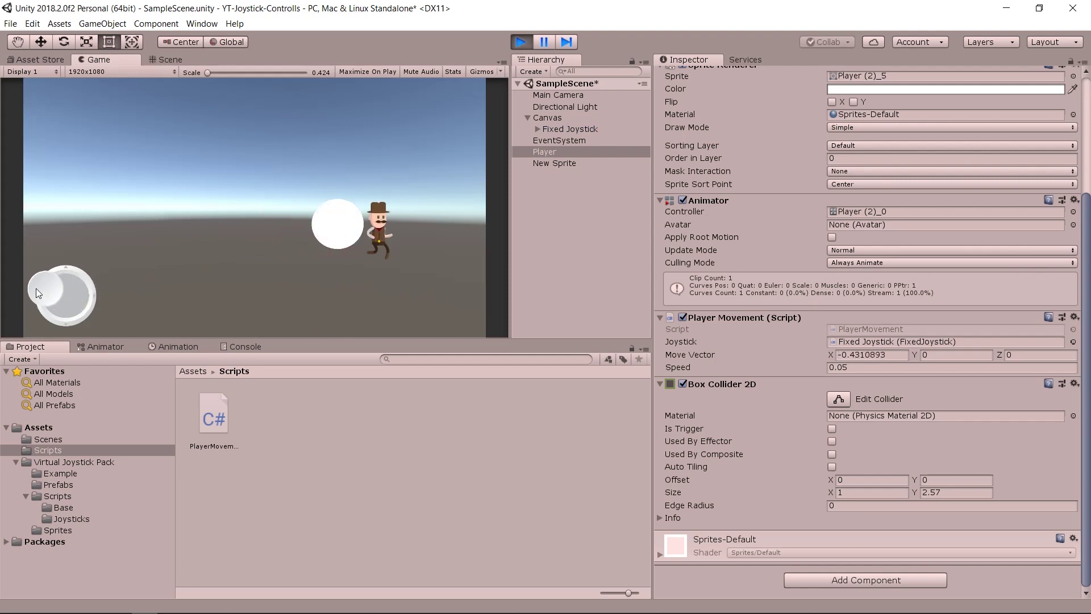
{"action": "left_click", "coordinate": [520, 41]}
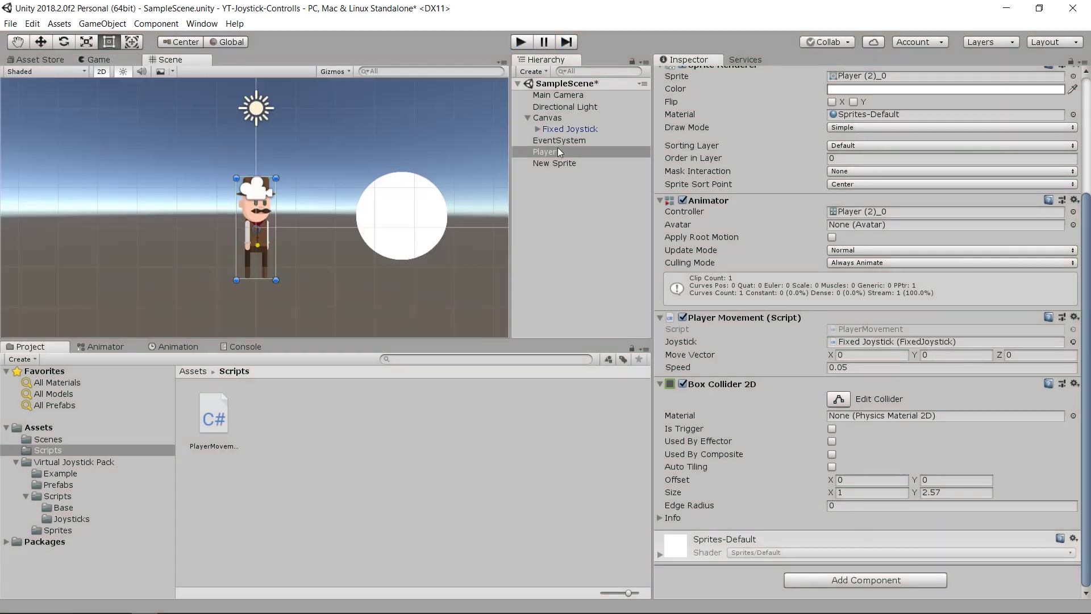
- Add a Rigidbody 2D to the Player with Gravity Scale 0, then start playing
{"action": "left_click", "coordinate": [555, 142]}
{"action": "left_click", "coordinate": [550, 151]}
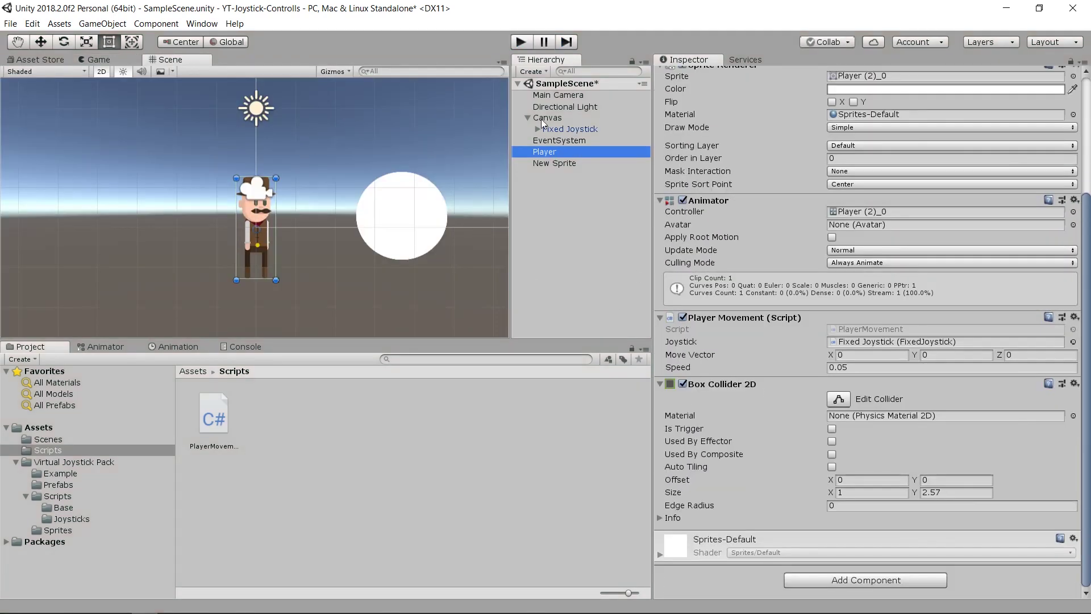
{"action": "left_click", "coordinate": [842, 578]}
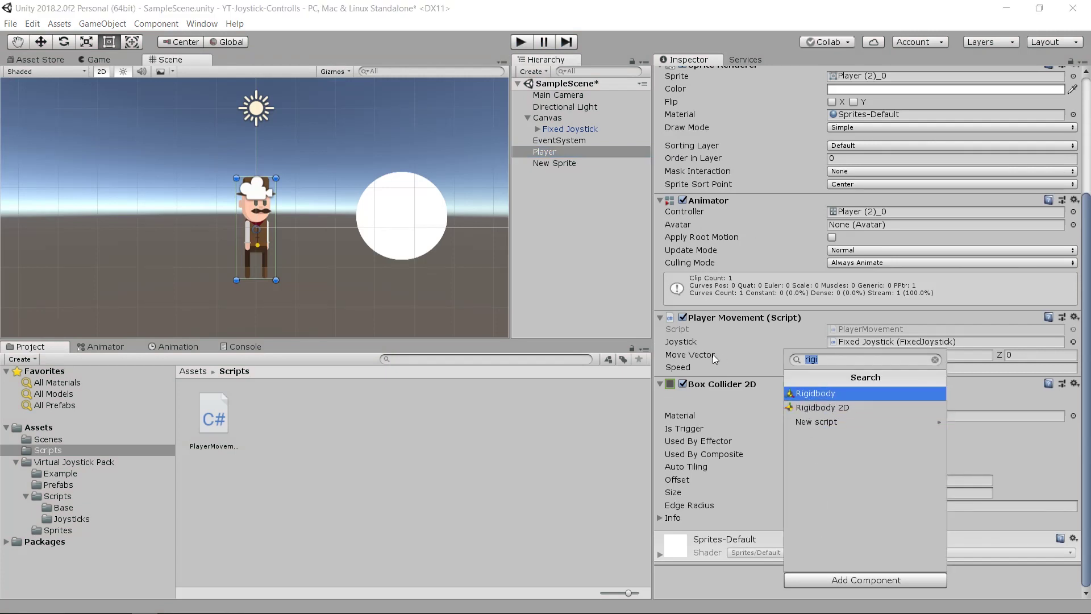
{"action": "key", "text": "BackSpace"}
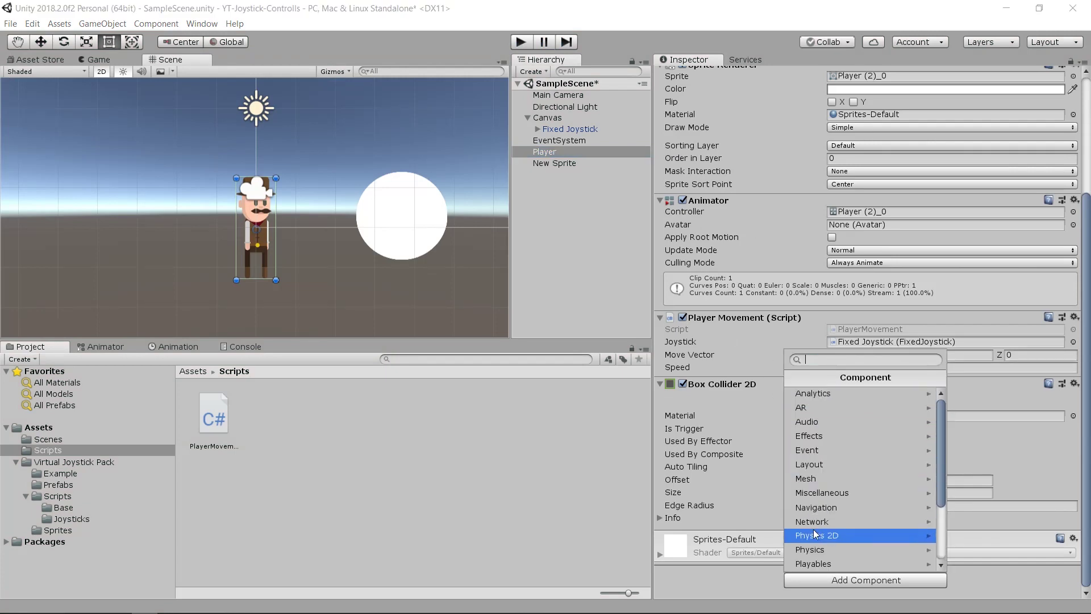
{"action": "left_click", "coordinate": [816, 534]}
{"action": "scroll", "coordinate": [824, 454], "scroll_direction": "down", "scroll_amount": 5}
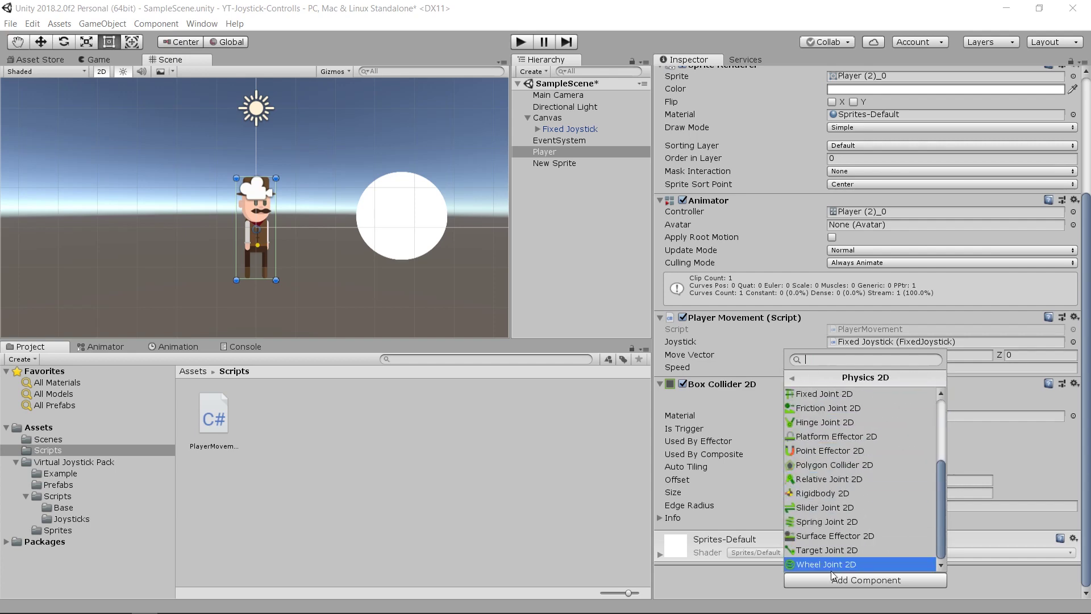
{"action": "left_click", "coordinate": [825, 492]}
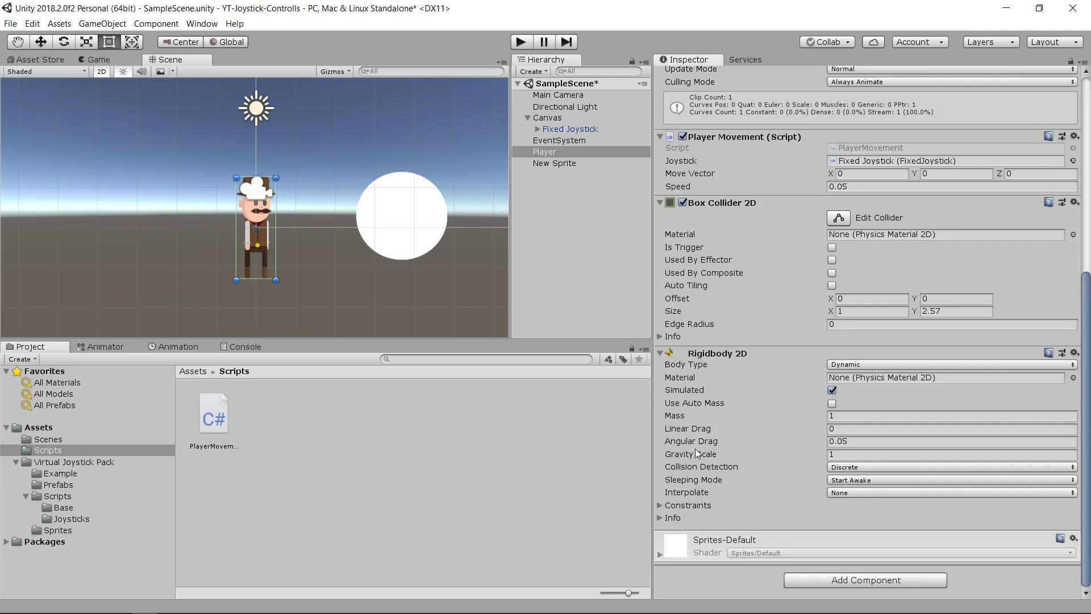
{"action": "left_click", "coordinate": [855, 455]}
{"action": "type", "text": "0"}
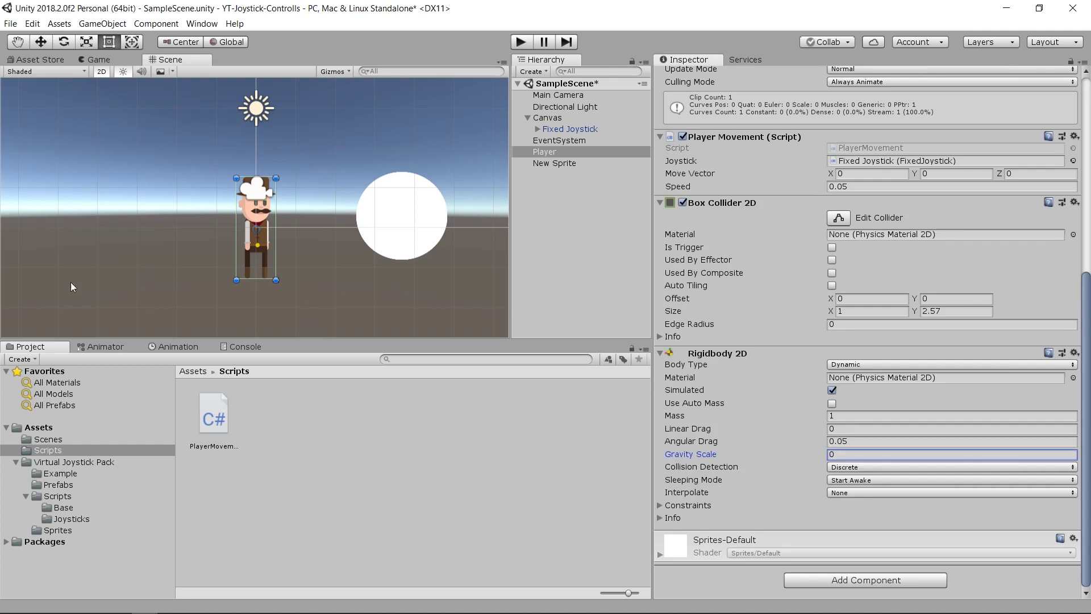
{"action": "left_click", "coordinate": [521, 41]}
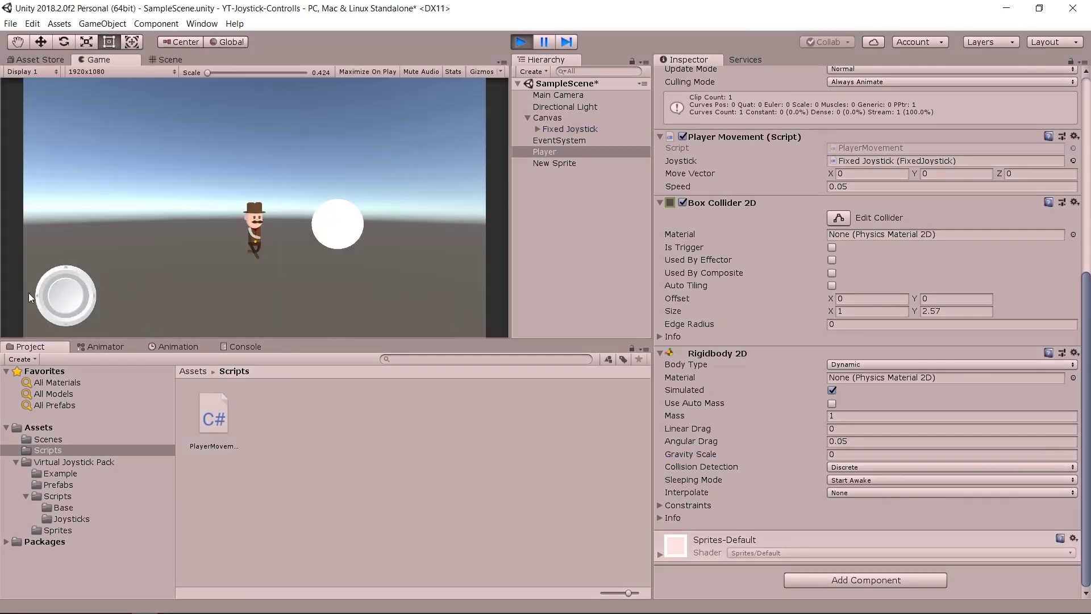
- Drag the joystick to walk the Rigidbody player around
{"action": "mouse_move", "coordinate": [66, 301]}
{"action": "left_mouse_down"}
{"action": "mouse_move", "coordinate": [123, 292]}
{"action": "mouse_move", "coordinate": [56, 313]}
{"action": "mouse_move", "coordinate": [18, 249]}
{"action": "mouse_move", "coordinate": [8, 299]}
{"action": "mouse_move", "coordinate": [126, 306]}
{"action": "mouse_move", "coordinate": [109, 320]}
{"action": "left_mouse_up"}
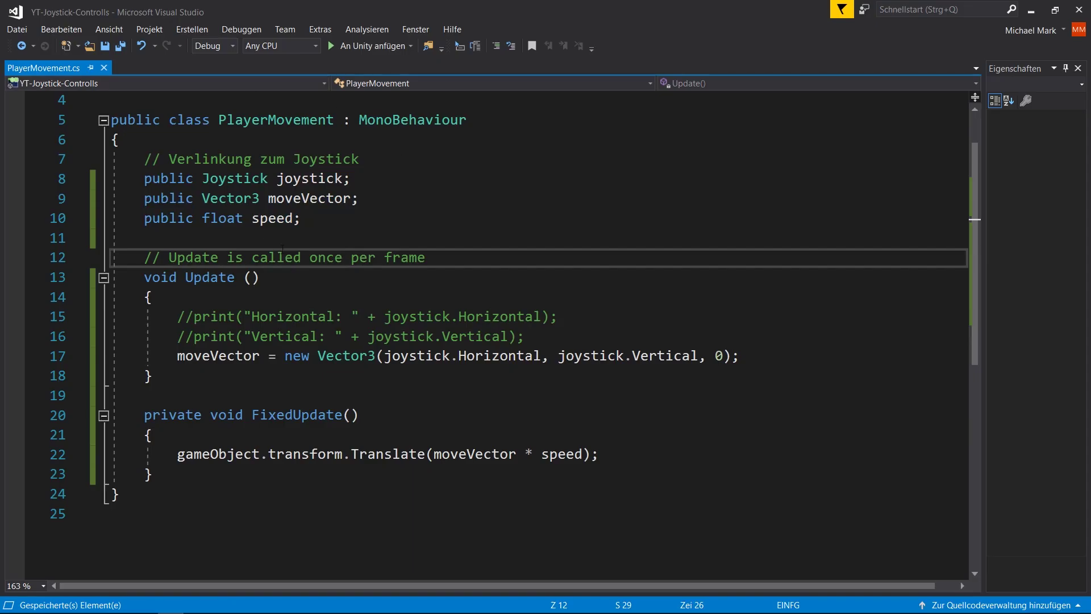
- Highlight joystick.Horizontal and joystick.Vertical in the moveVector line 17 of PlayerMovement.cs
{"action": "left_click", "coordinate": [279, 355]}
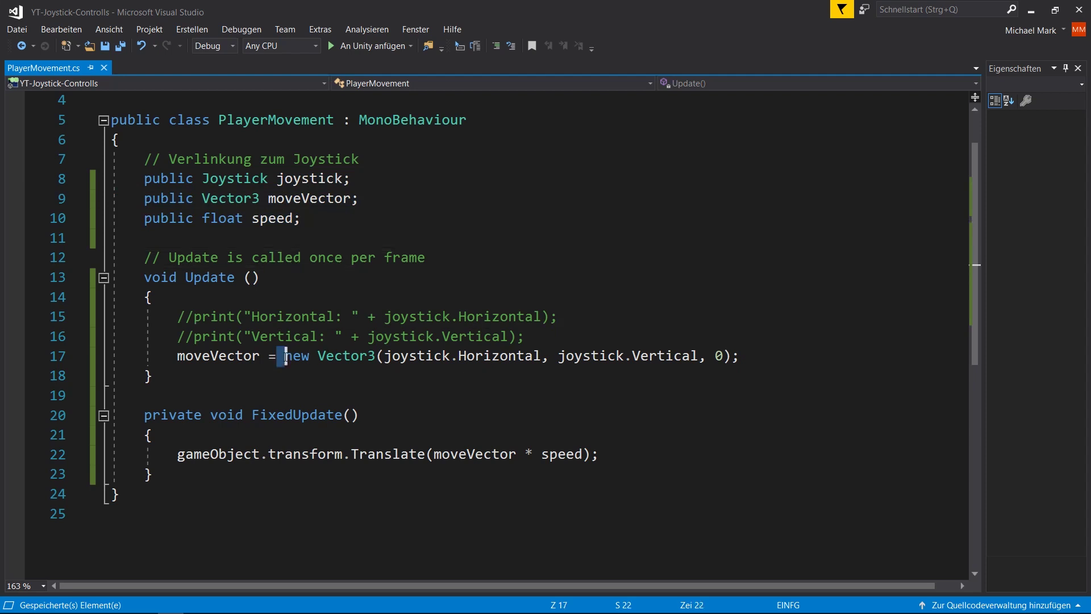
{"action": "left_click", "coordinate": [154, 375]}
{"action": "left_click_drag", "start_coordinate": [385, 356], "coordinate": [700, 356]}
{"action": "left_click", "coordinate": [699, 356]}
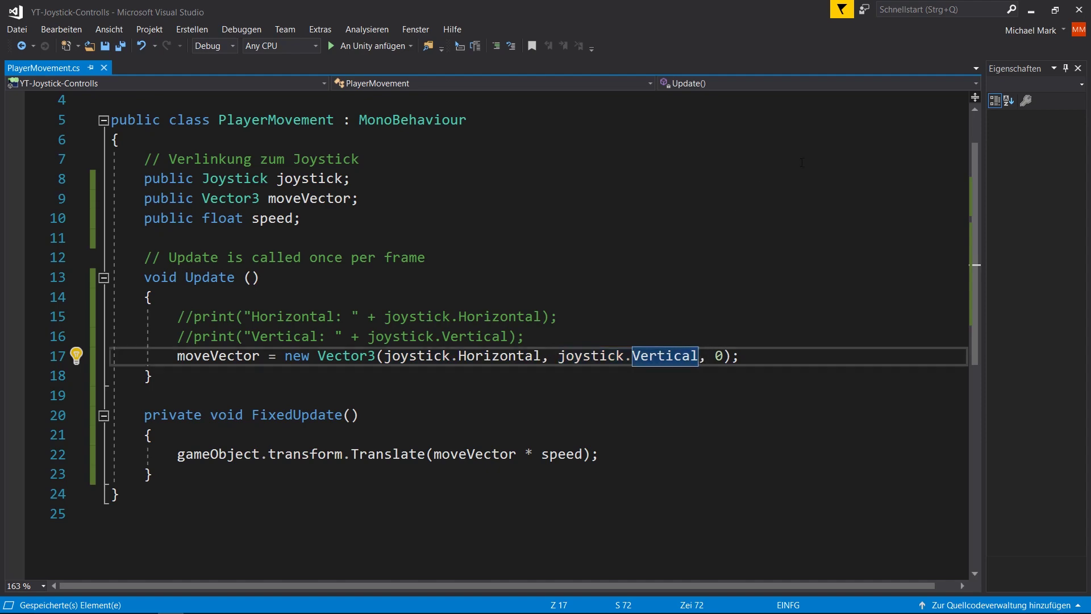
- Bring the Unity editor back into view with the game still in Play mode
{"action": "left_click", "coordinate": [1034, 16]}
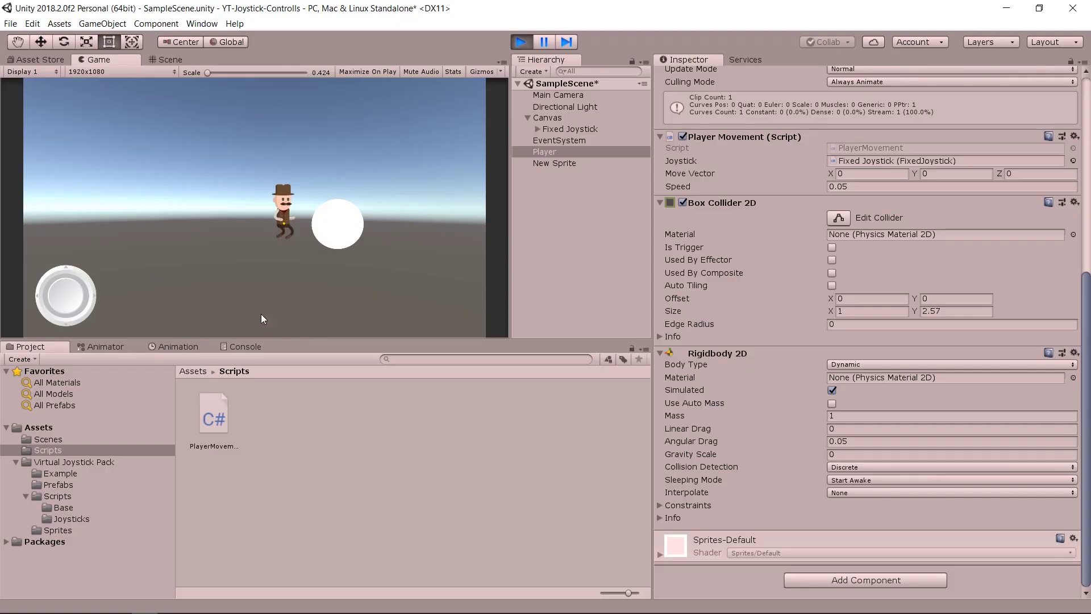